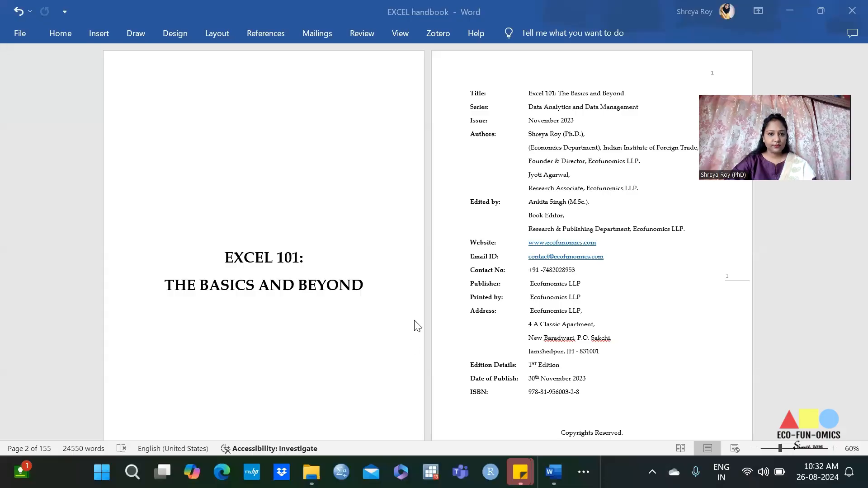
Step: Show the desktop and launch Excel from its desktop shortcut
click(821, 10)
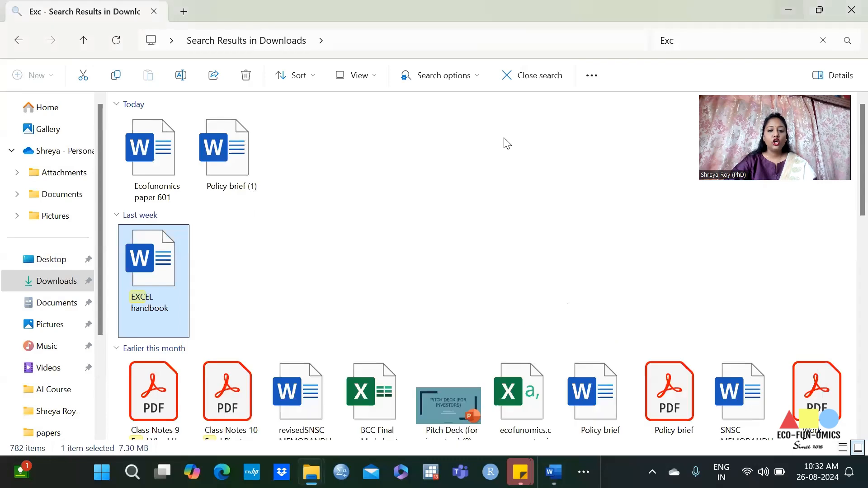
key(super+d)
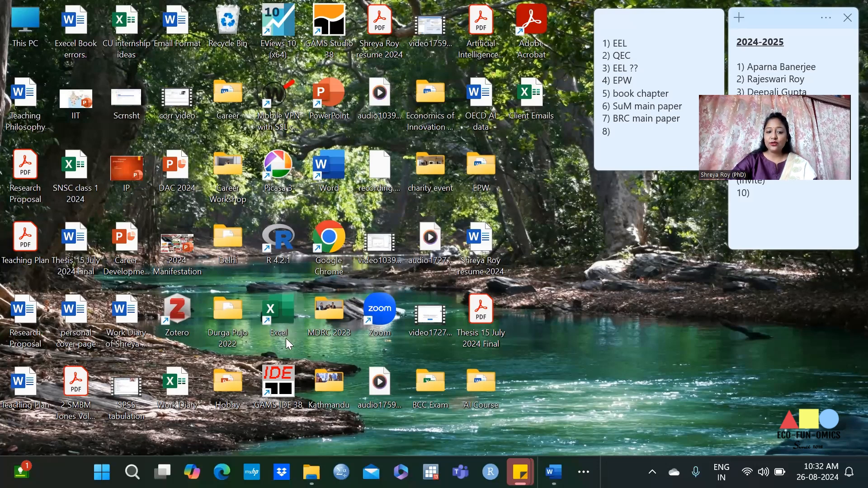
double_click(285, 308)
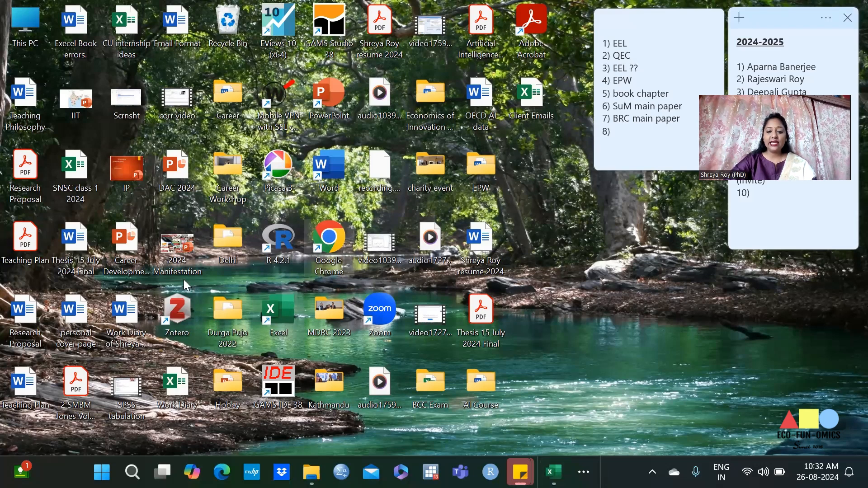
mouse_move(553, 472)
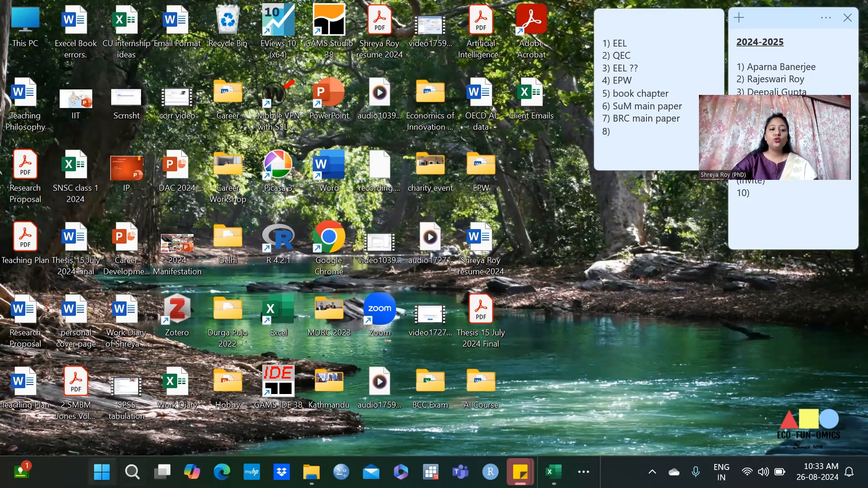
Step: Search Windows for Excel, open it with a blank workbook and maximize its window
click(101, 471)
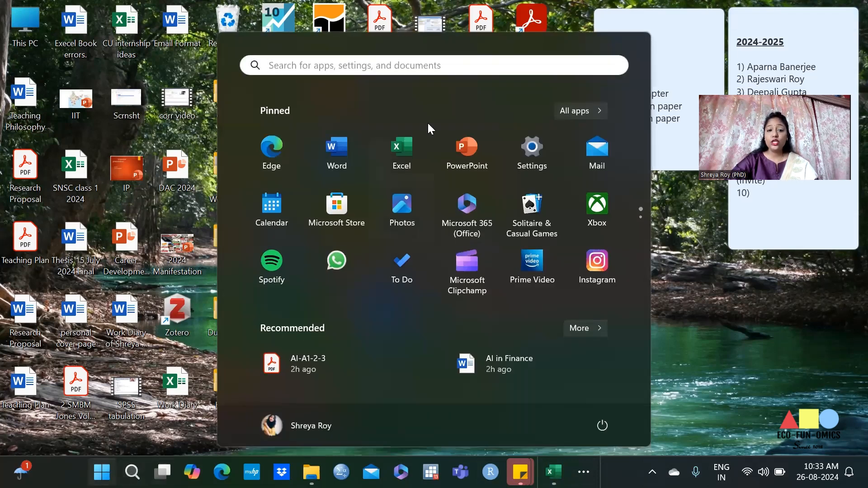
click(379, 65)
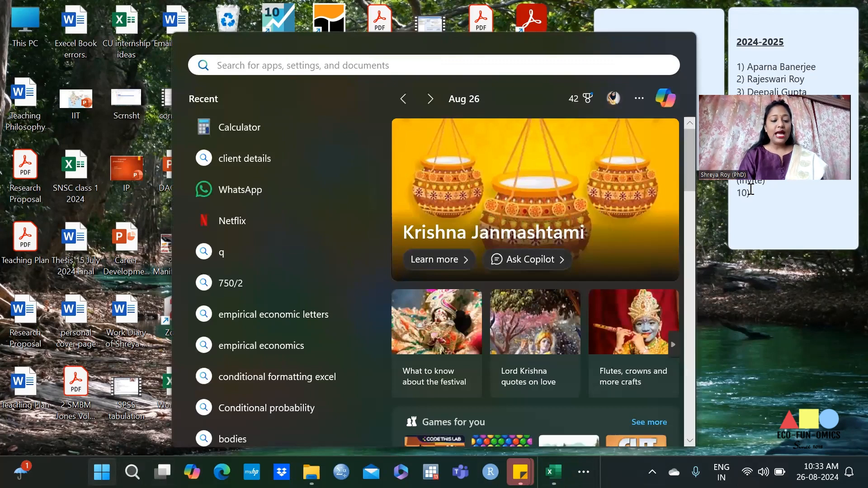
text(Exce)
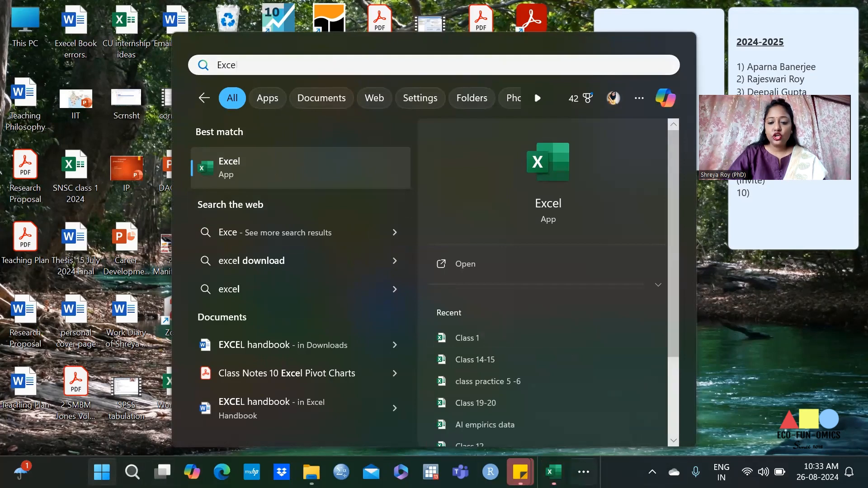
click(760, 335)
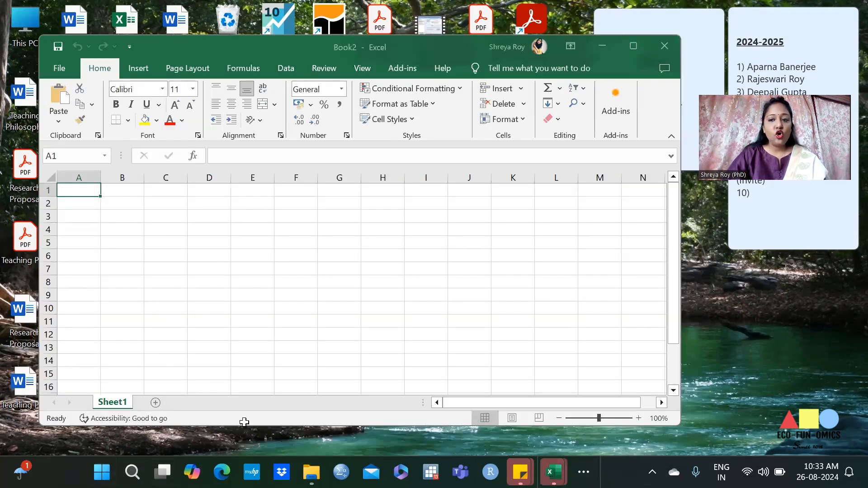
click(633, 45)
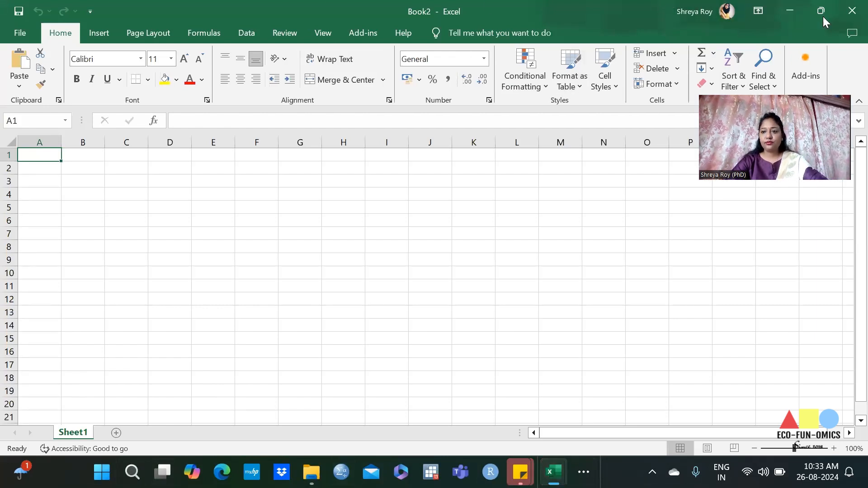
Step: Arrange the blank Excel workbook side by side with the EXCEL handbook document in Word
mouse_move(823, 16)
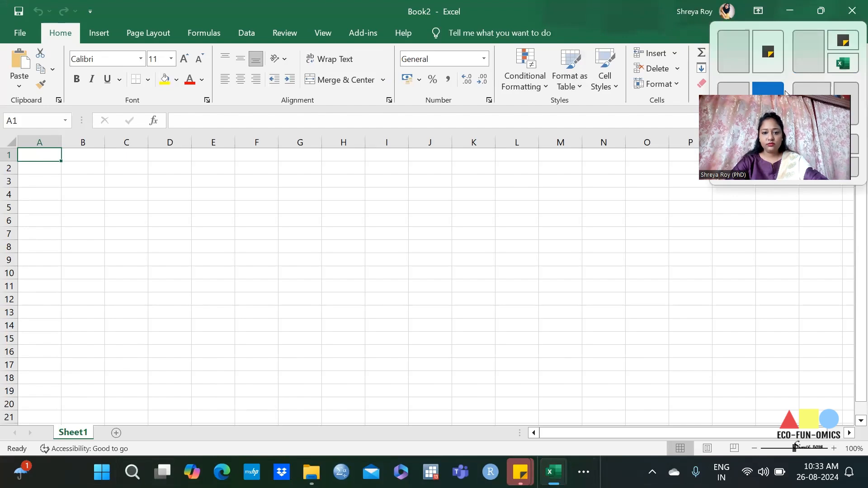
key(super+Right)
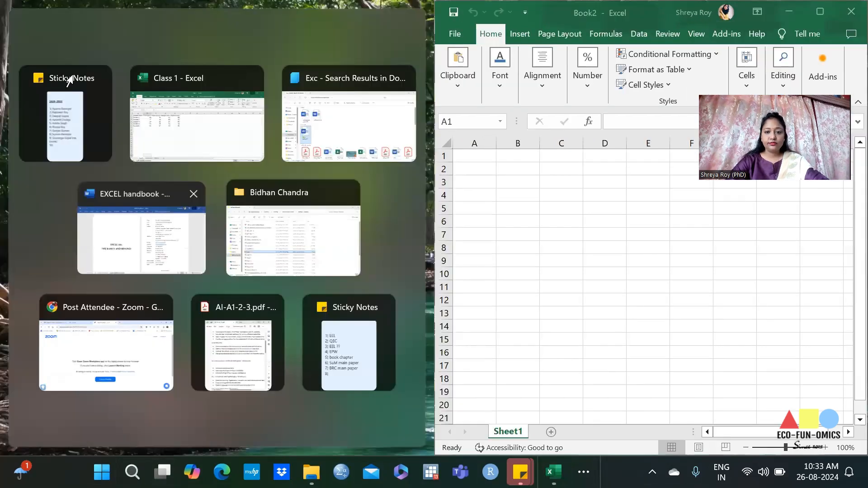
click(150, 229)
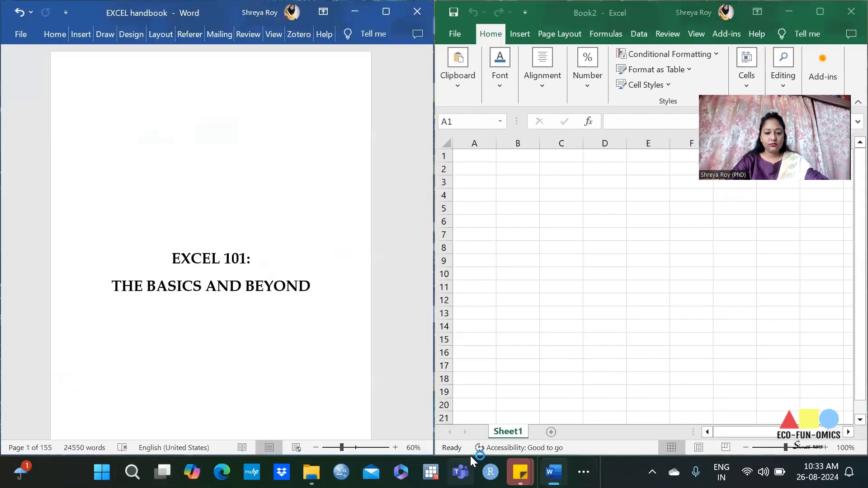
Step: Look through the handbook's Chapter 1, from the introduction to MS Excel to the sections on cells and the Excel Ribbon
scroll(302, 151, down, 5)
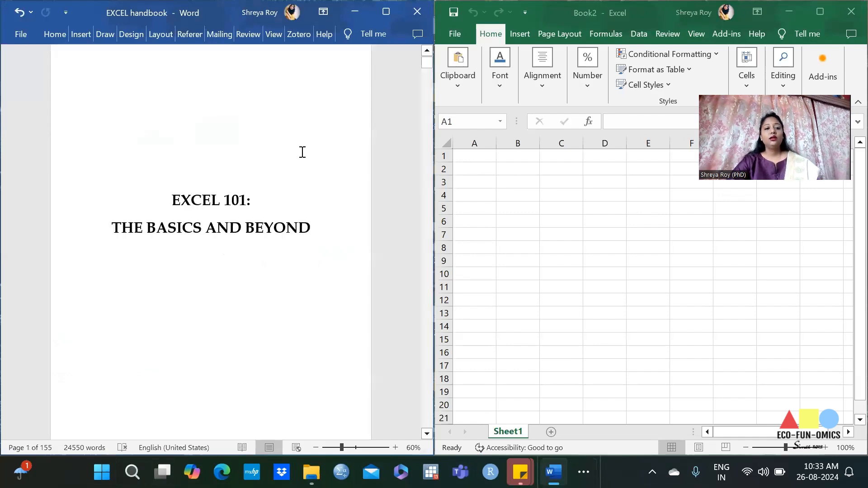
drag(426, 65, 425, 79)
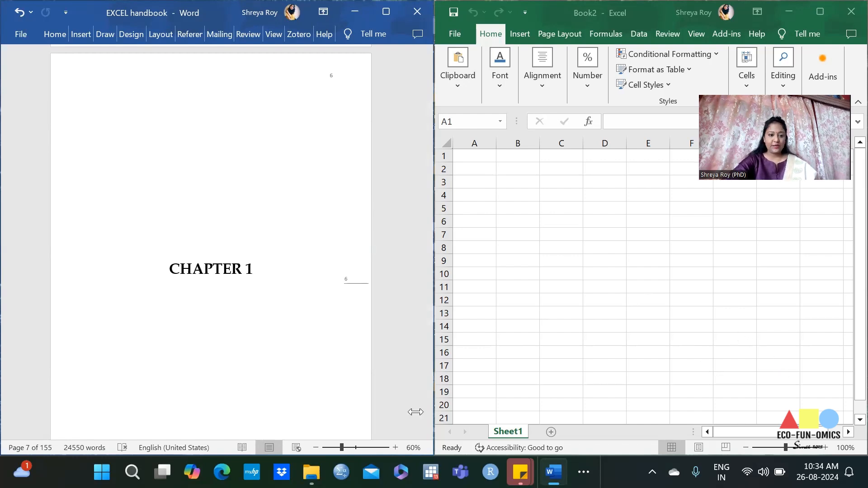
scroll(202, 267, down, 3)
scroll(203, 267, down, 3)
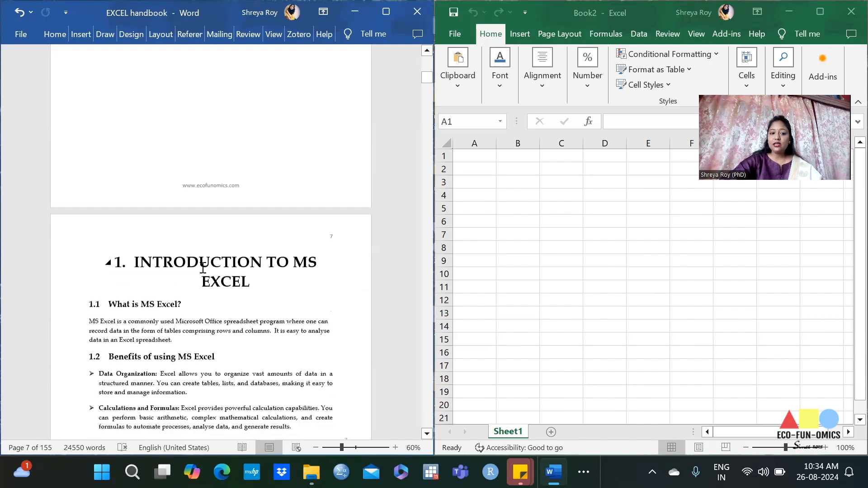
scroll(229, 270, down, 1)
scroll(230, 269, down, 7)
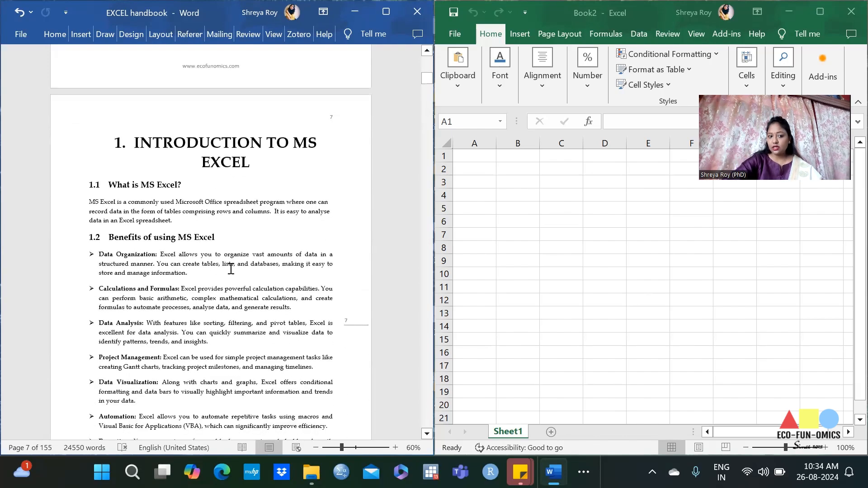
scroll(230, 267, down, 6)
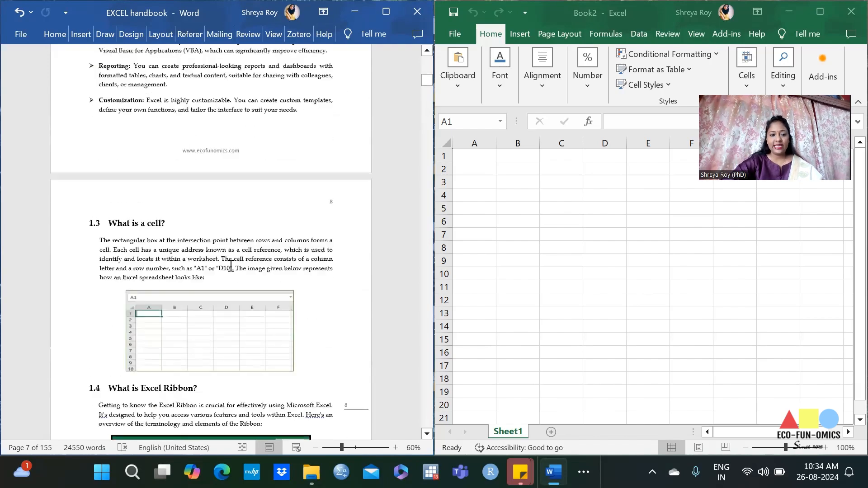
scroll(231, 266, down, 1)
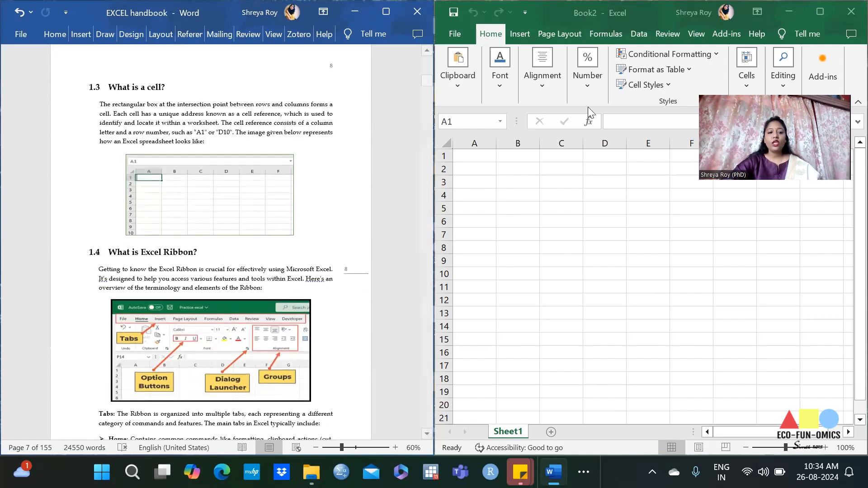
scroll(536, 230, up, 3)
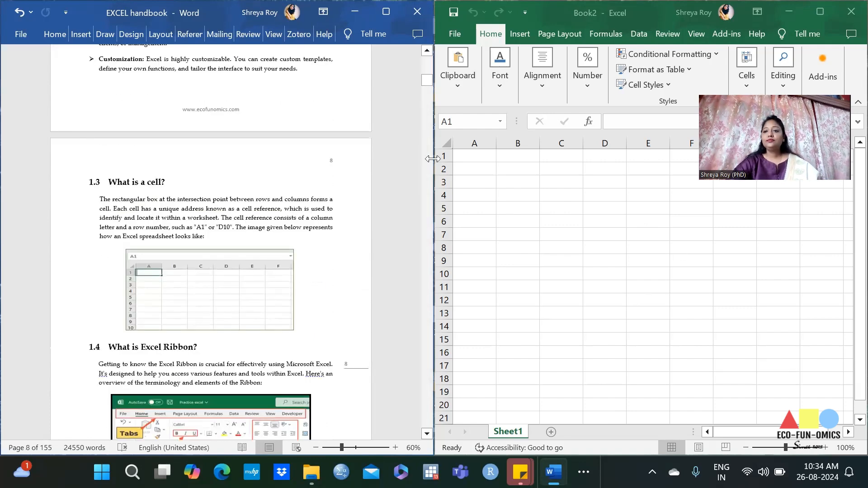
Step: Maximize the blank Excel workbook and select individual whole columns in turn, including D, B and C
click(830, 12)
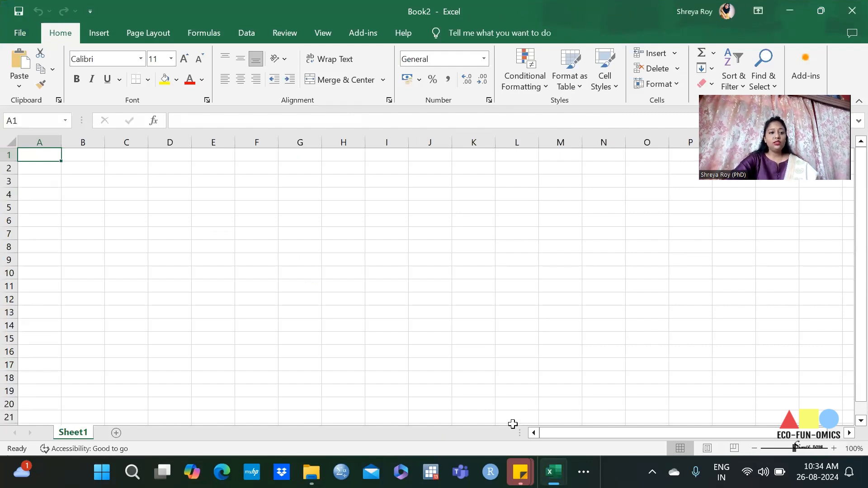
click(182, 141)
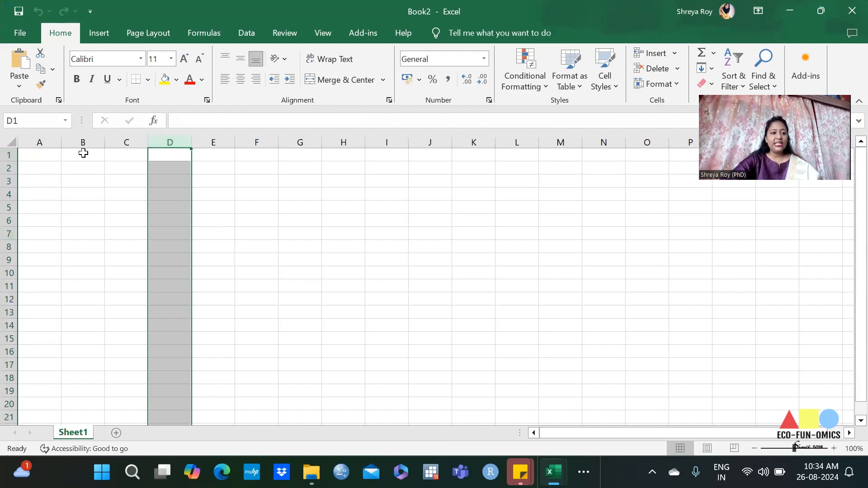
click(51, 132)
click(74, 138)
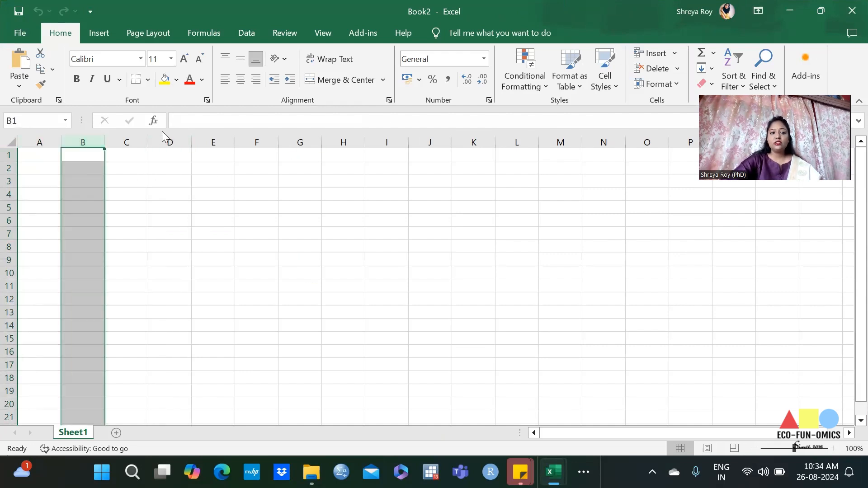
click(128, 134)
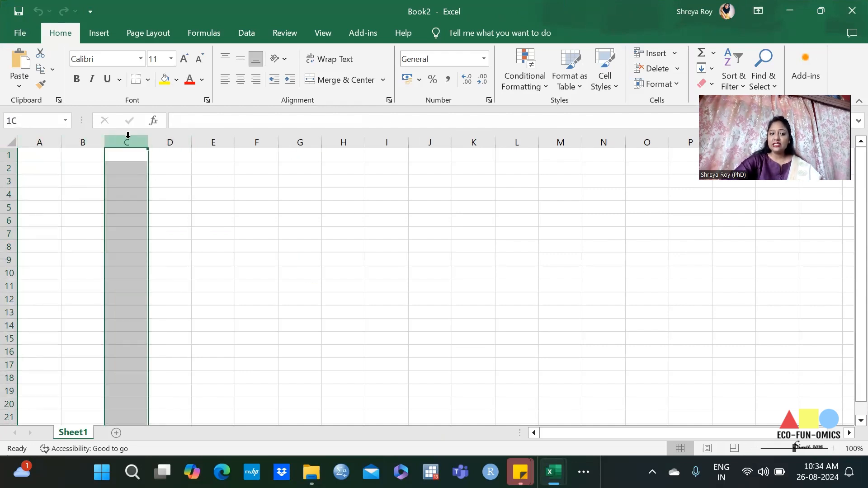
click(256, 273)
Step: Select whole rows 2, 4, 5 and 6 one after another
click(10, 169)
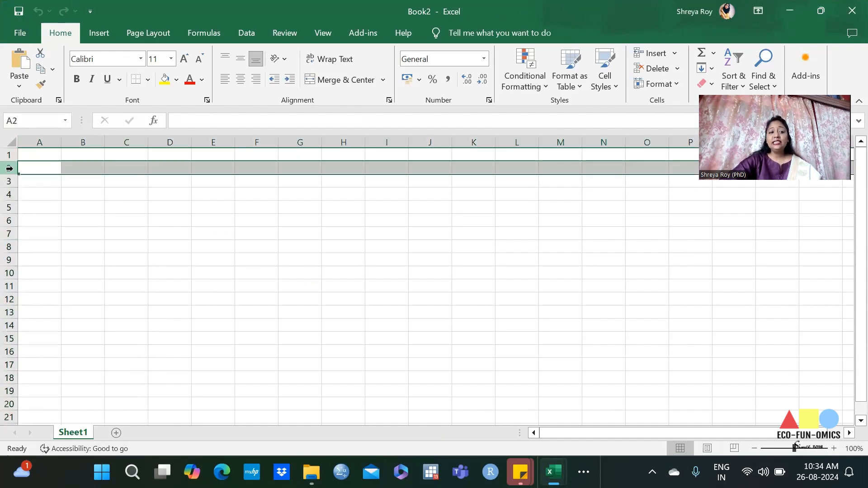
click(8, 195)
click(8, 208)
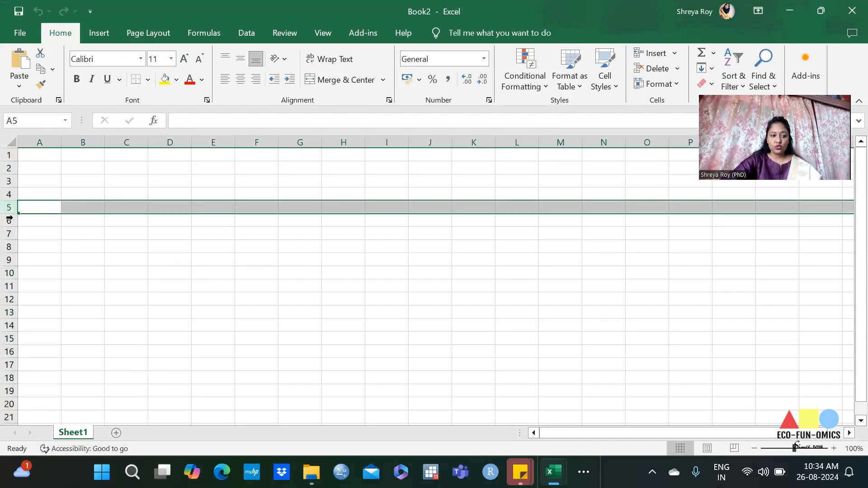
click(8, 220)
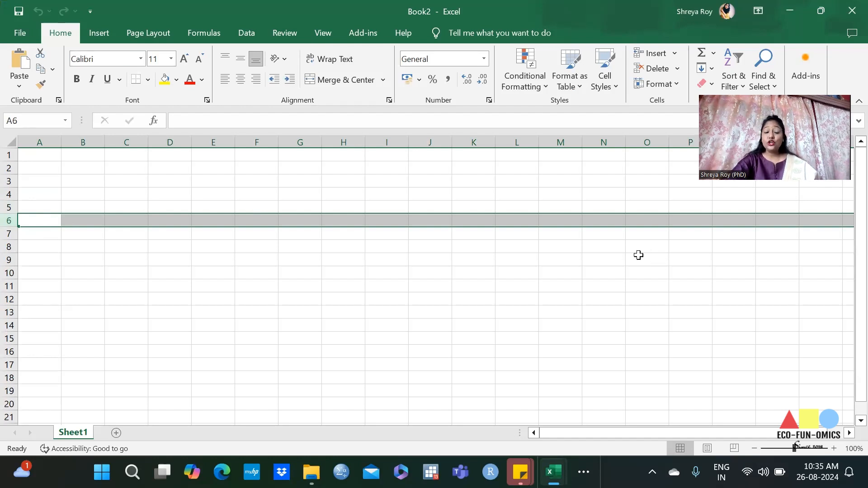
Step: Fill all of column F and all of row 9 with yellow
click(257, 141)
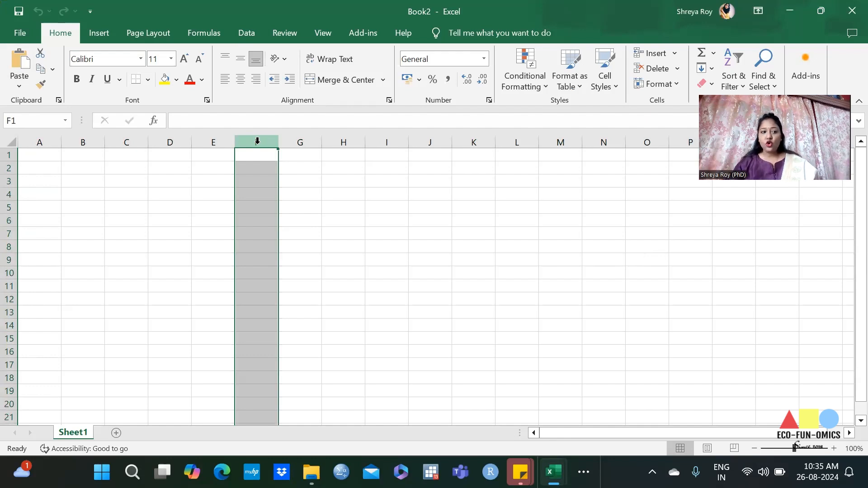
click(164, 79)
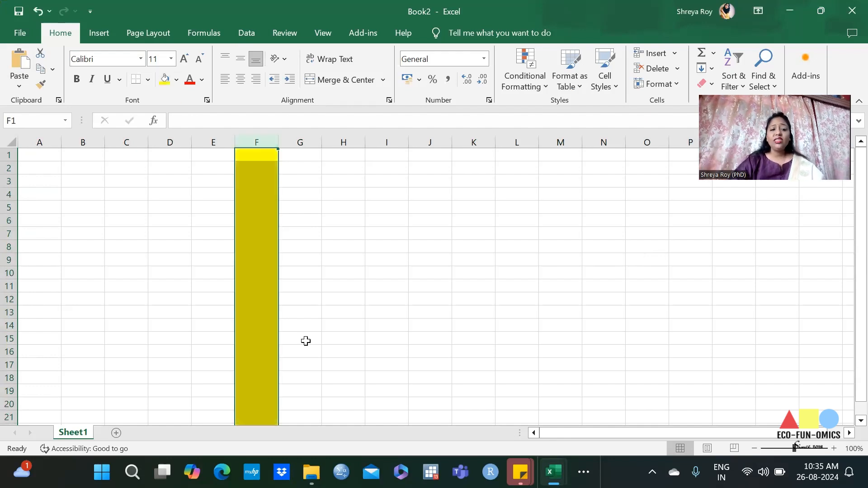
click(9, 259)
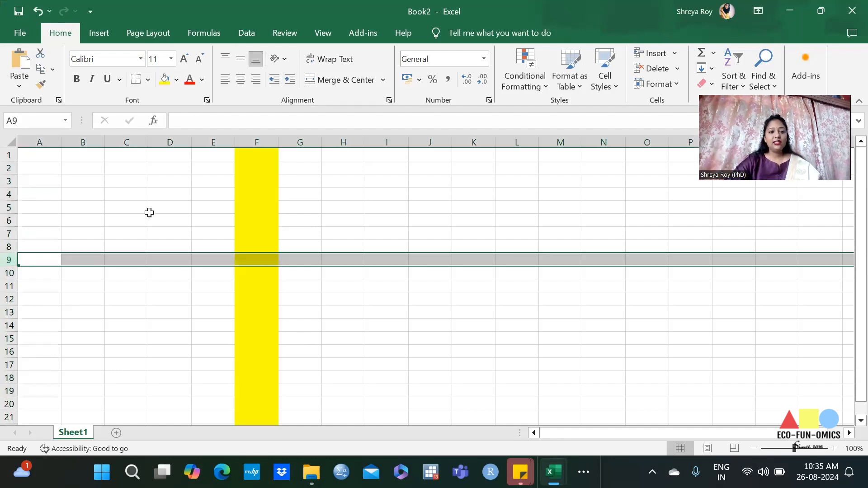
click(165, 79)
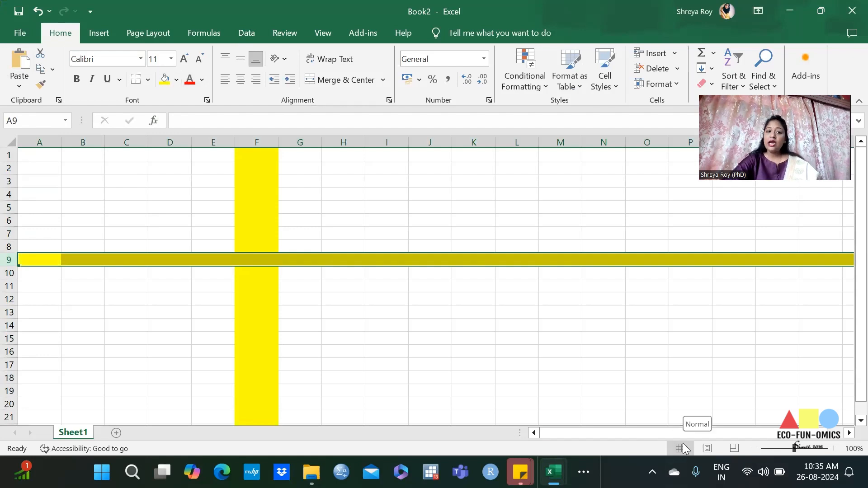
Step: Select cell F9, column F and row 9 in turn to examine how their intersection gives the cell reference
click(256, 260)
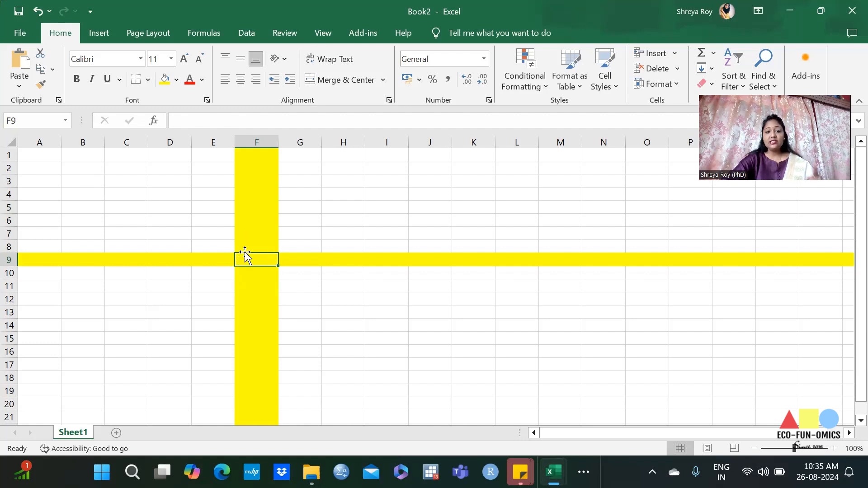
click(247, 141)
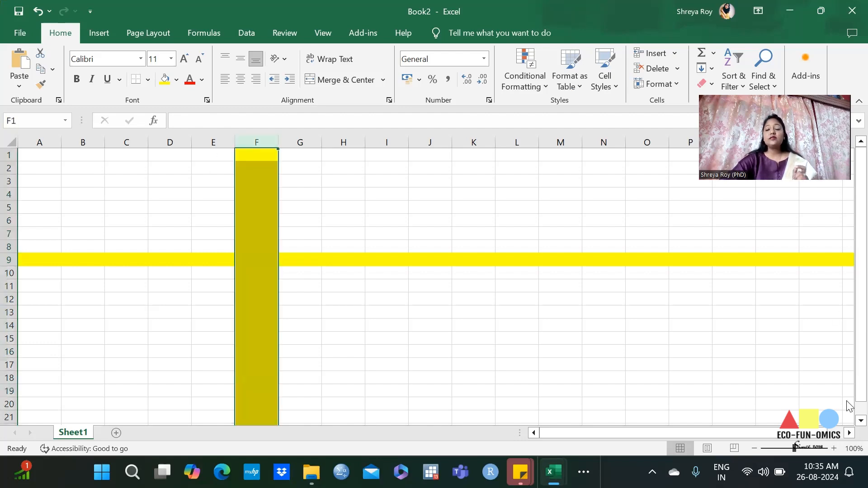
click(9, 259)
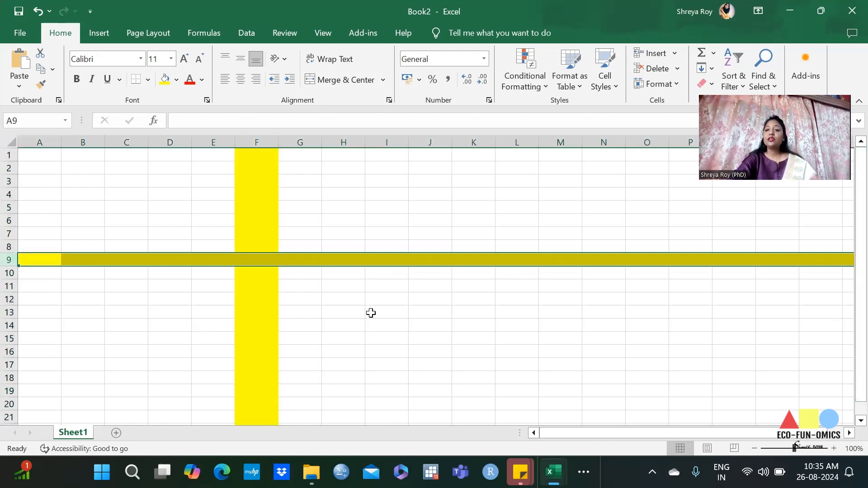
click(256, 262)
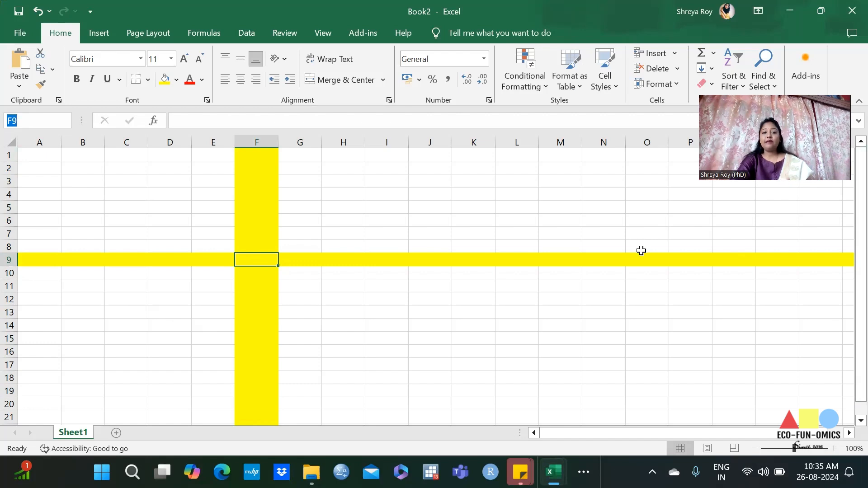
click(265, 143)
click(9, 259)
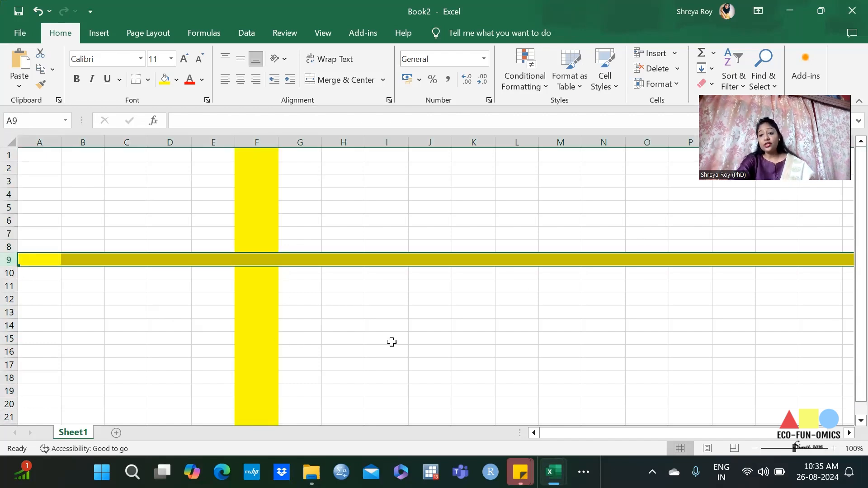
Step: Select cell F9 and undo the yellow fills of column F and row 9
click(245, 258)
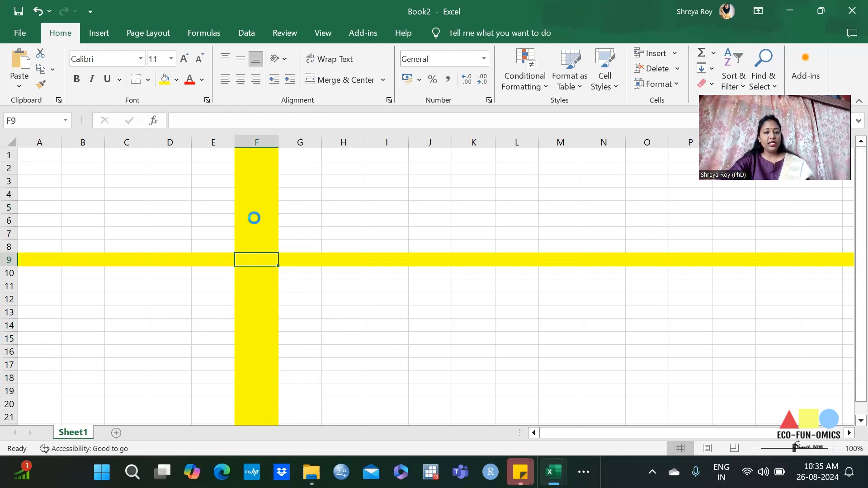
key(ctrl+z)
key(ctrl+z)
Step: Fill all of column K and all of row 15 with yellow
click(474, 142)
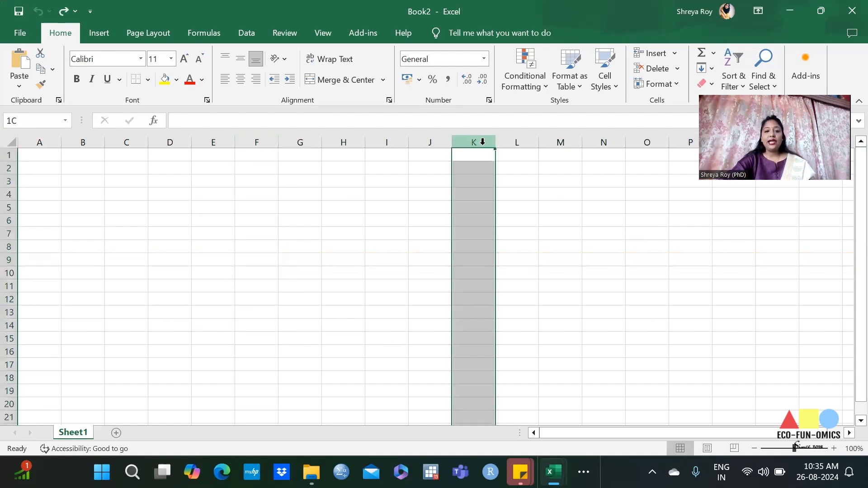
click(163, 78)
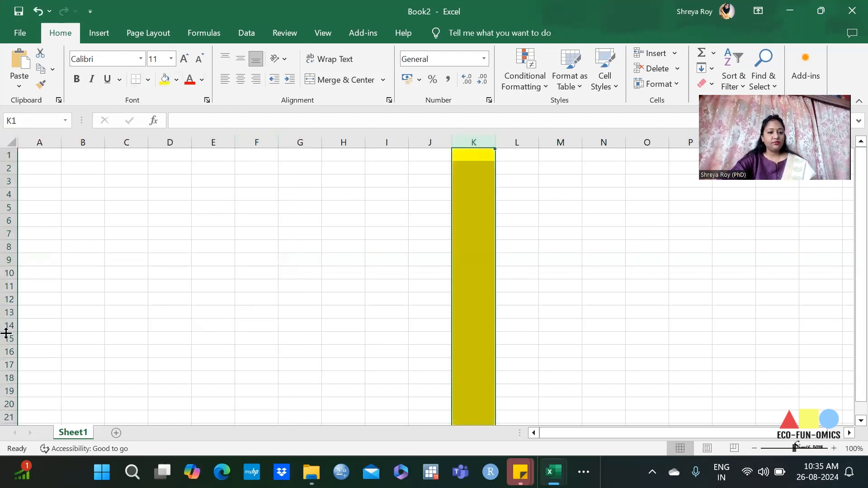
click(20, 340)
click(164, 77)
click(604, 285)
Step: Select cell K15, column K and row 15 in turn to examine how their intersection gives the cell reference
click(470, 341)
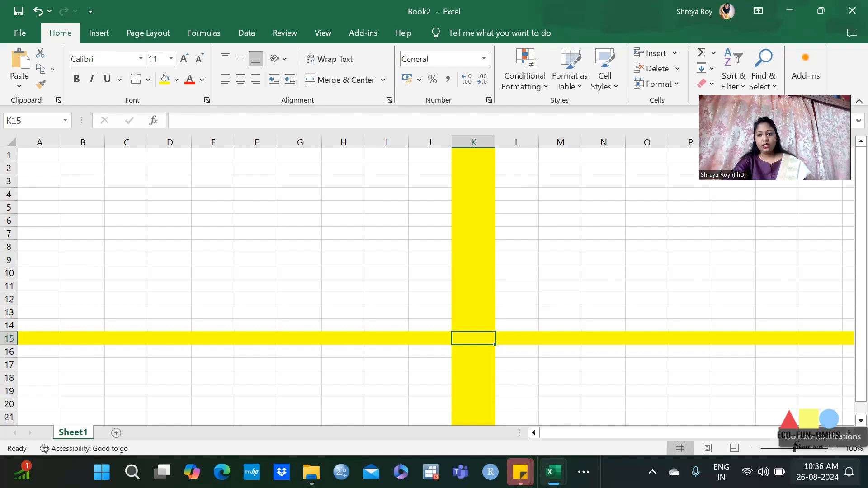
click(486, 143)
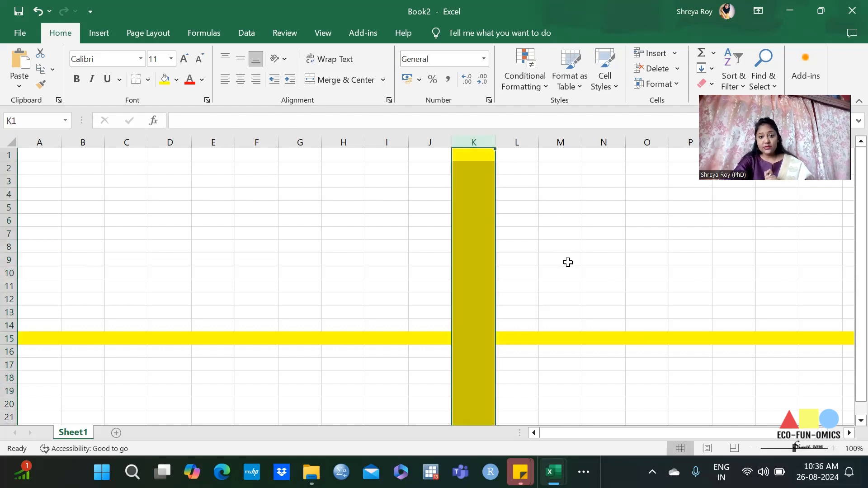
click(9, 338)
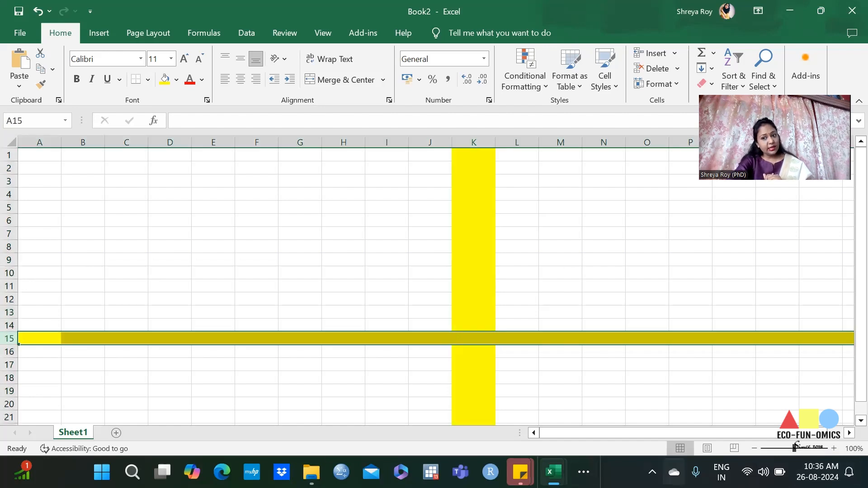
Step: Apply thick outside borders to cell K15, where the yellow column and row cross
click(466, 338)
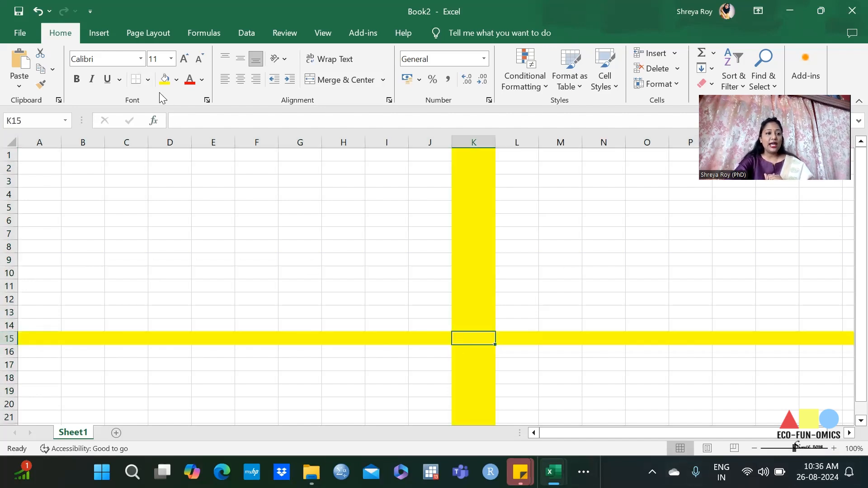
click(148, 80)
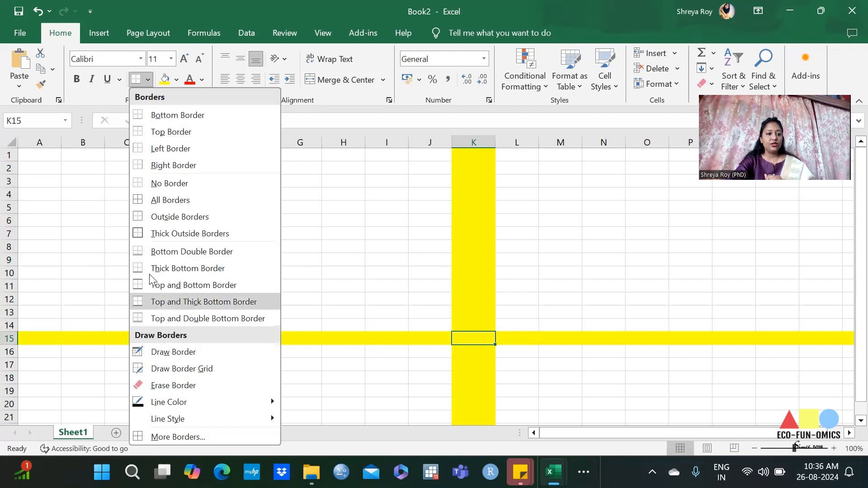
click(166, 234)
click(544, 263)
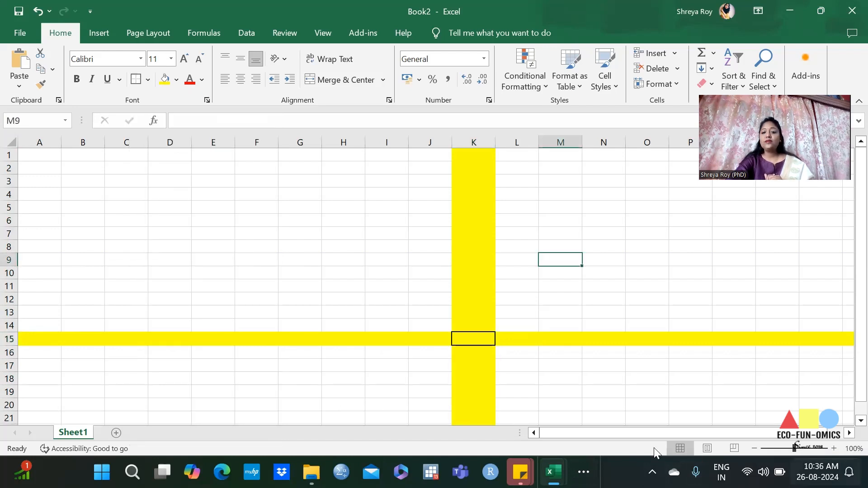
click(356, 223)
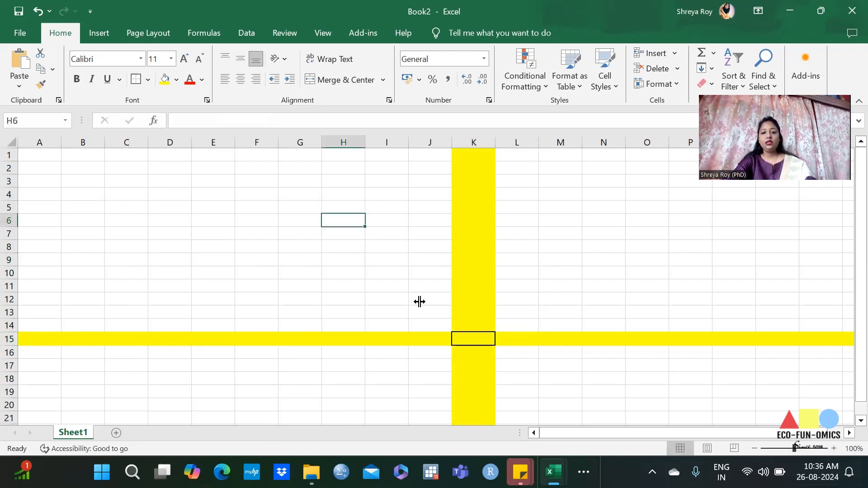
Step: Fill the bordered cell K15 with the standard dark red color
click(469, 330)
click(466, 342)
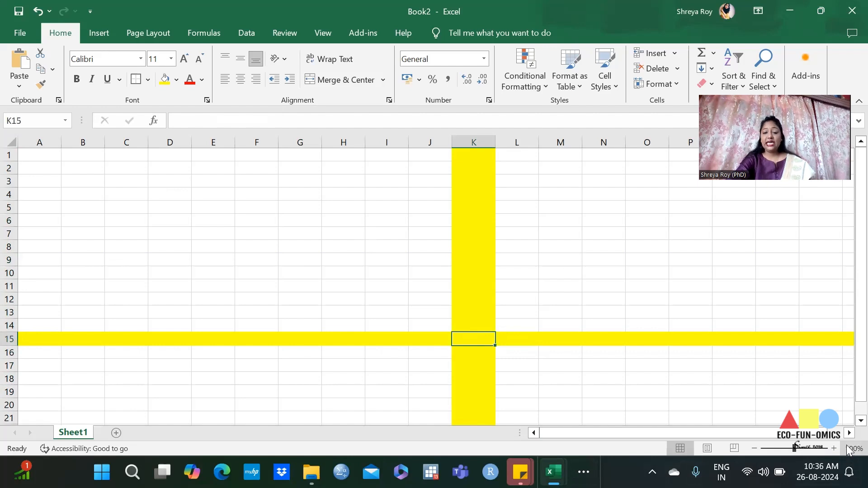
click(177, 80)
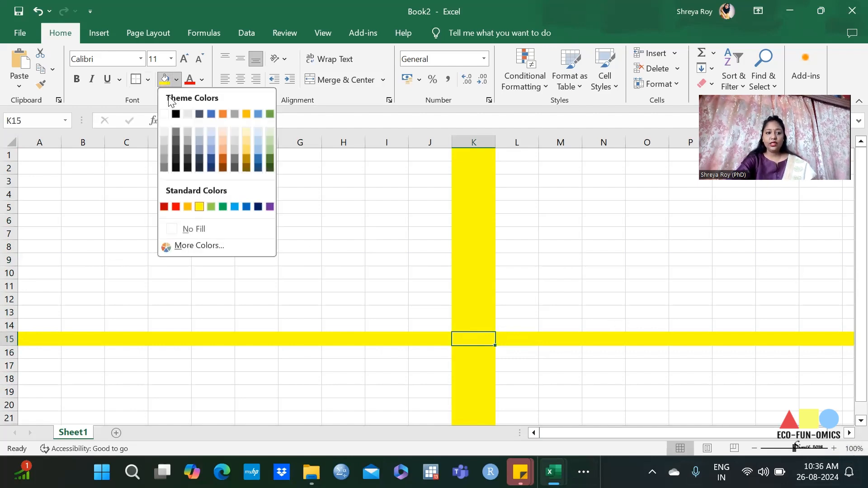
click(166, 208)
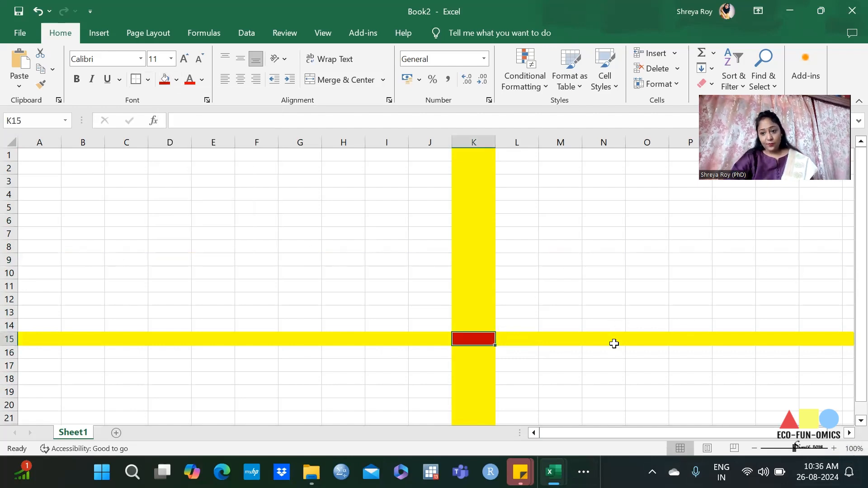
click(516, 405)
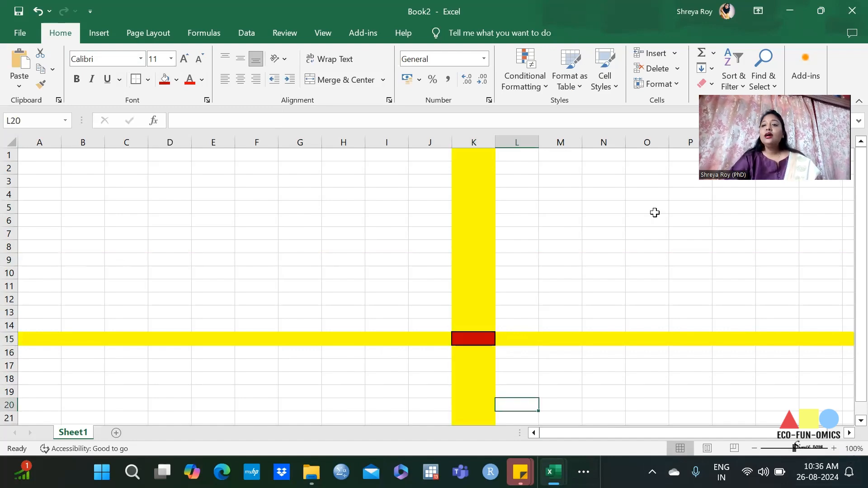
Step: Place the workbook beside the Word handbook to examine section 1.4 on the Excel Ribbon, and maximize the workbook again
mouse_move(816, 8)
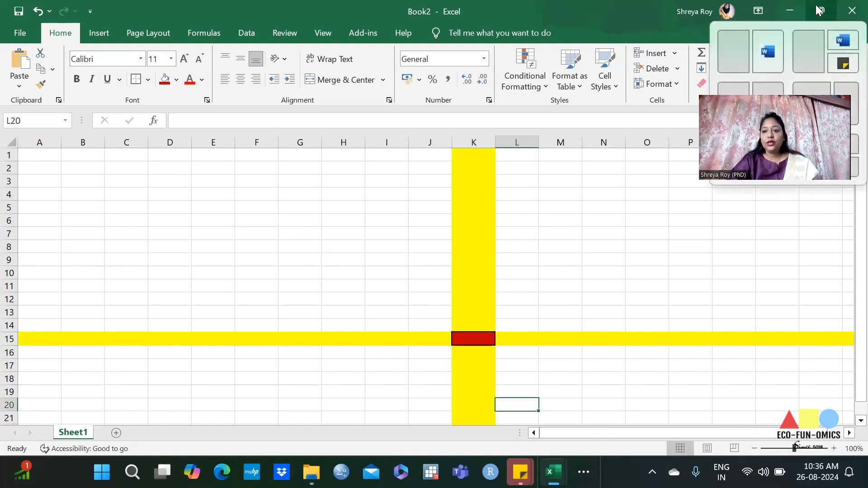
click(721, 68)
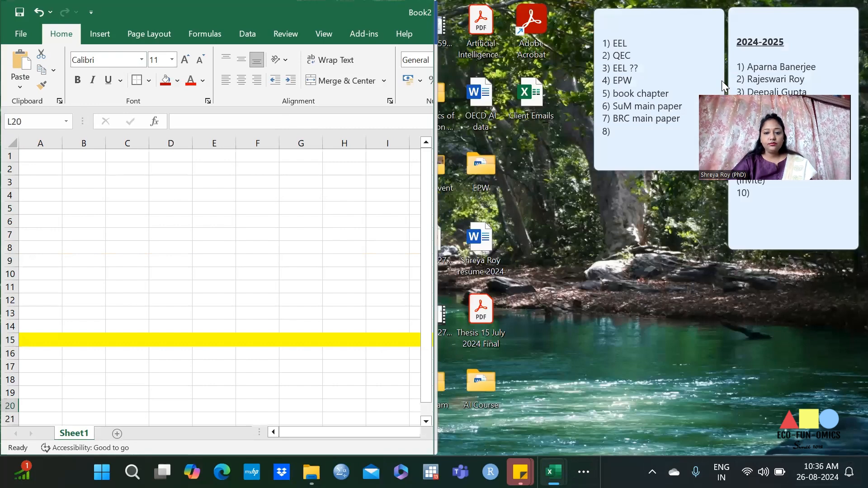
scroll(673, 314, down, 3)
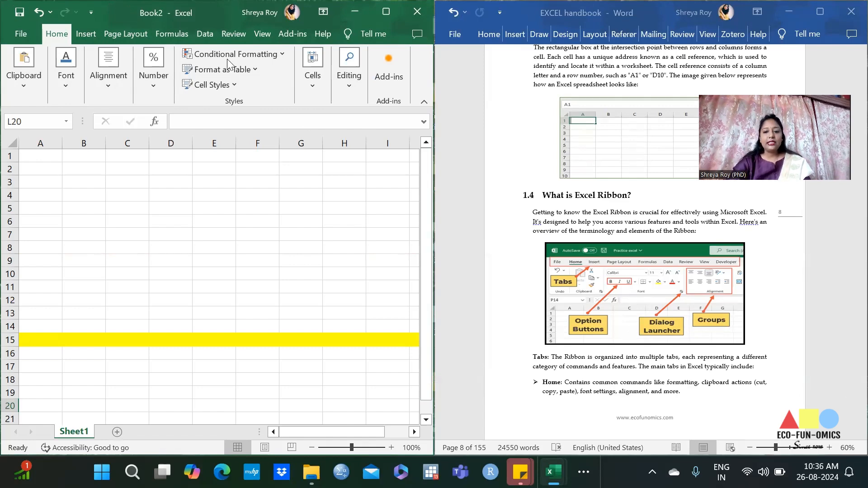
click(396, 13)
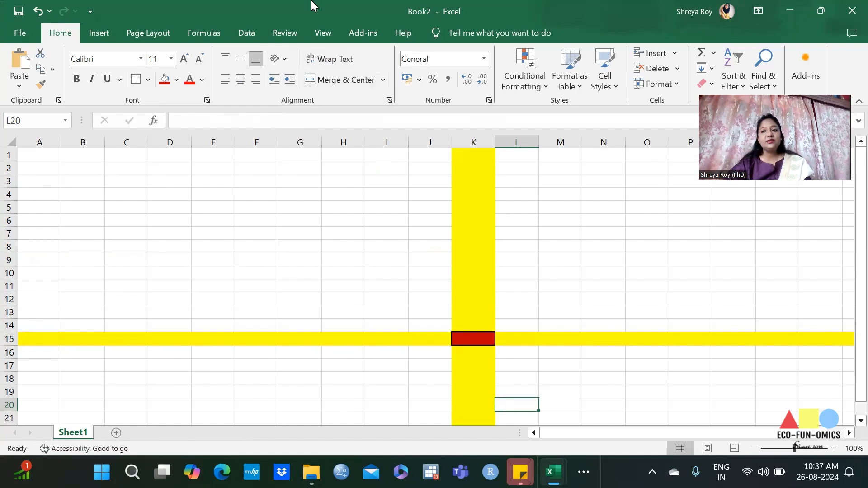
Step: Return the workbook to the side-by-side view and read the handbook from the ribbon overview on to section 1.6 about creating a file
mouse_move(821, 10)
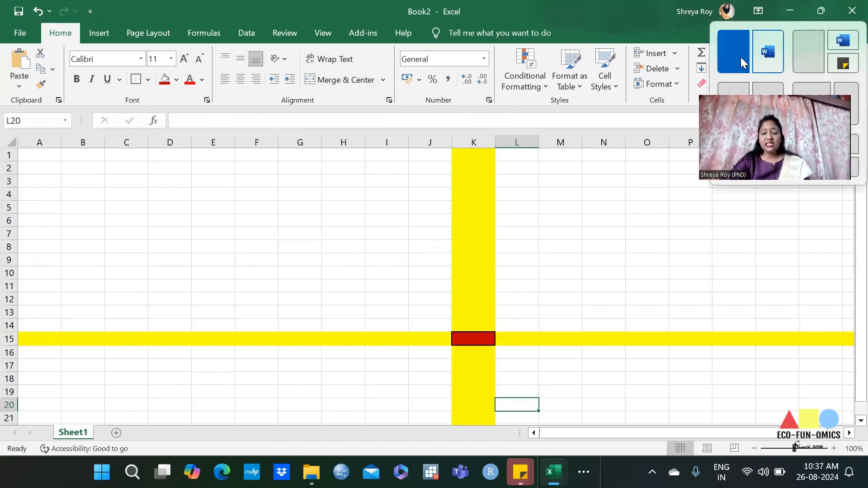
click(740, 57)
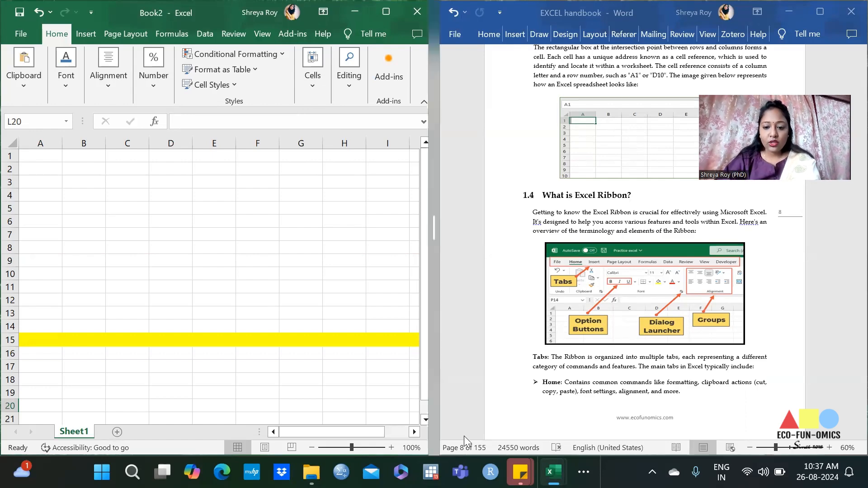
scroll(464, 436, down, 3)
scroll(734, 400, down, 12)
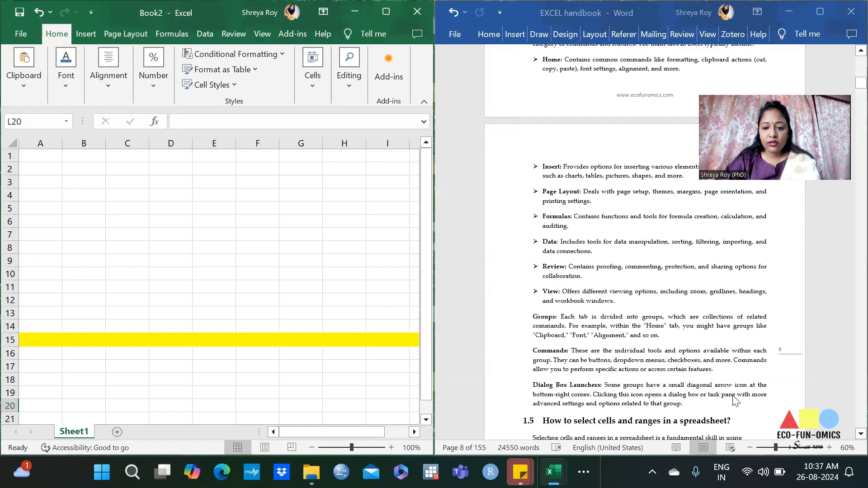
scroll(735, 400, down, 15)
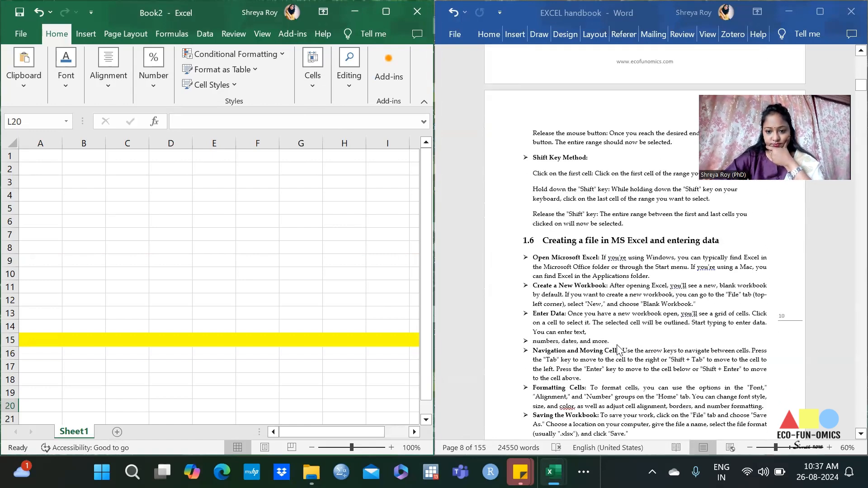
scroll(618, 348, down, 3)
Step: Maximize the Excel workbook and add five new worksheets after Sheet1
click(396, 15)
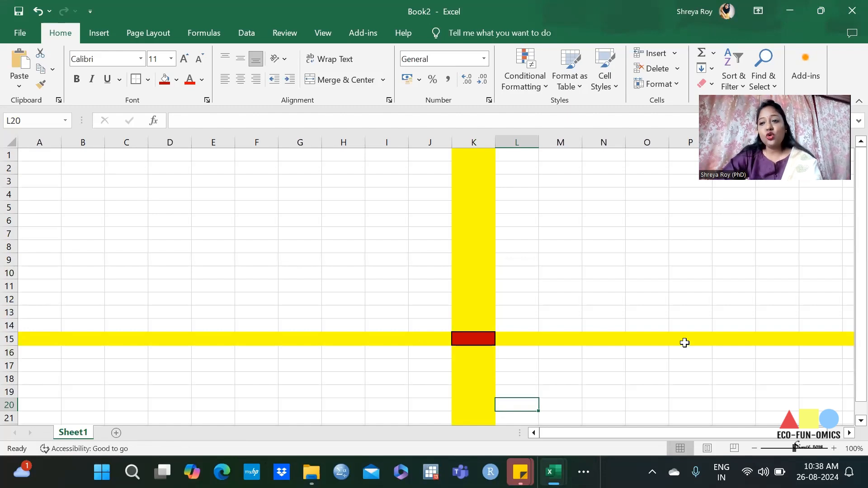
click(116, 433)
click(180, 432)
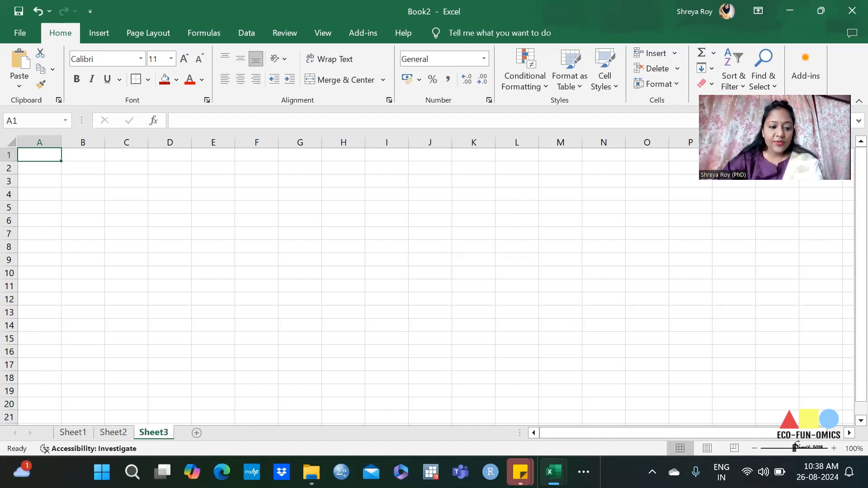
click(197, 433)
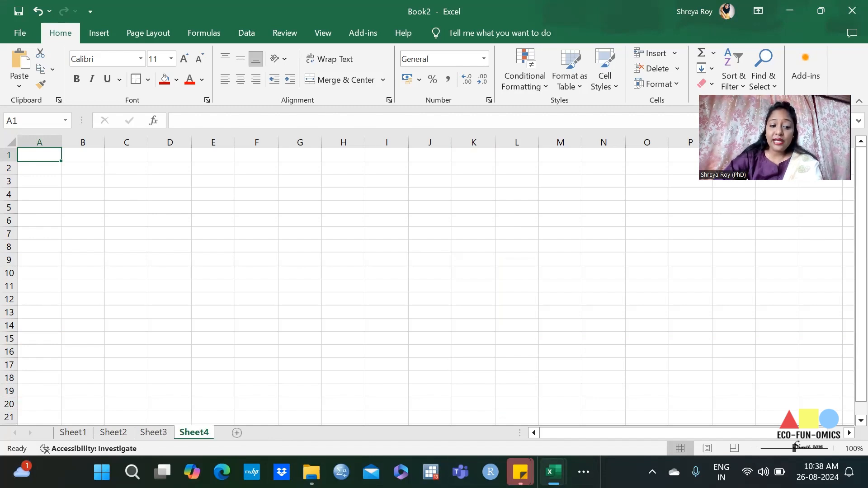
click(236, 433)
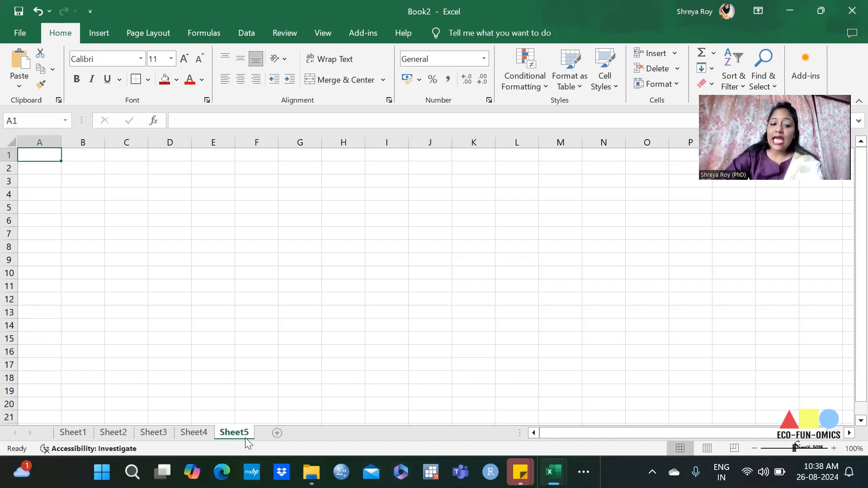
click(277, 434)
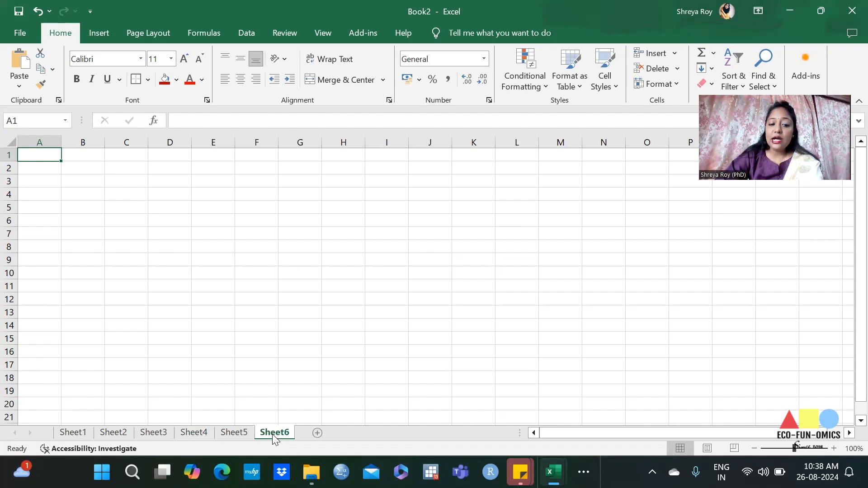
Step: Rename the Sheet6 worksheet as Class 1, replacing a trial entry of random letters
double_click(273, 434)
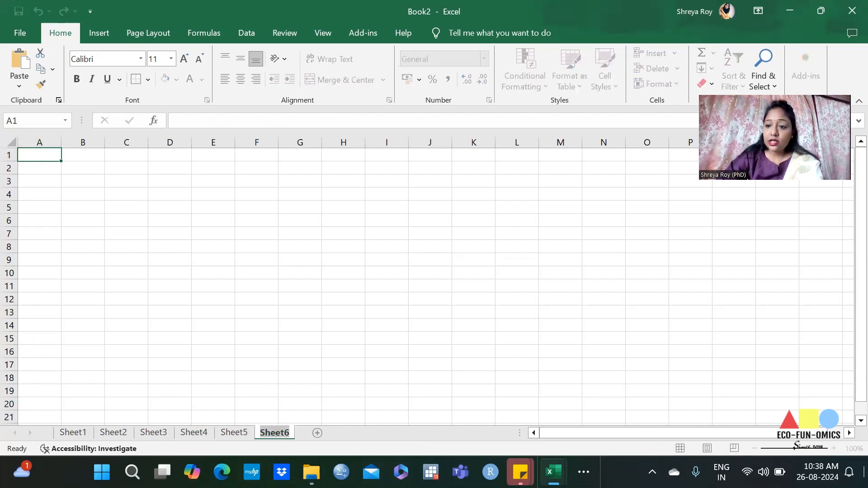
text(hgfasgfh)
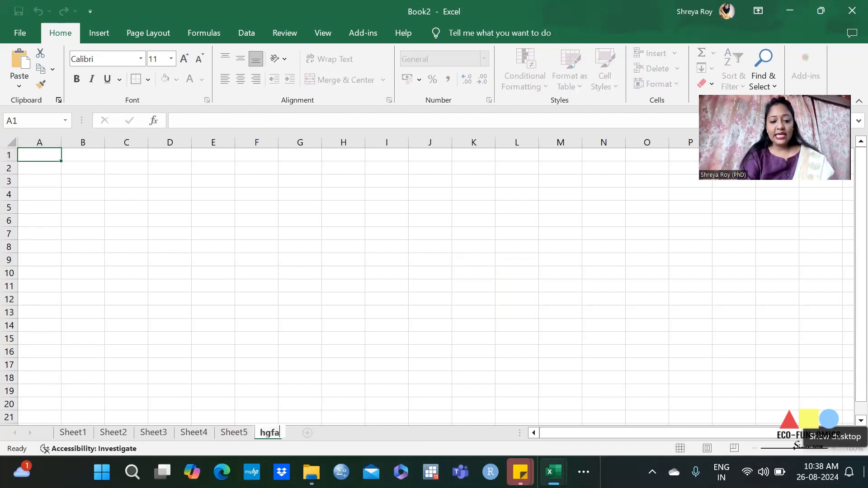
key(BackSpace)
key(BackSpace)
key(BackSpace)
key(BackSpace)
key(BackSpace)
key(BackSpace)
key(BackSpace)
key(BackSpace)
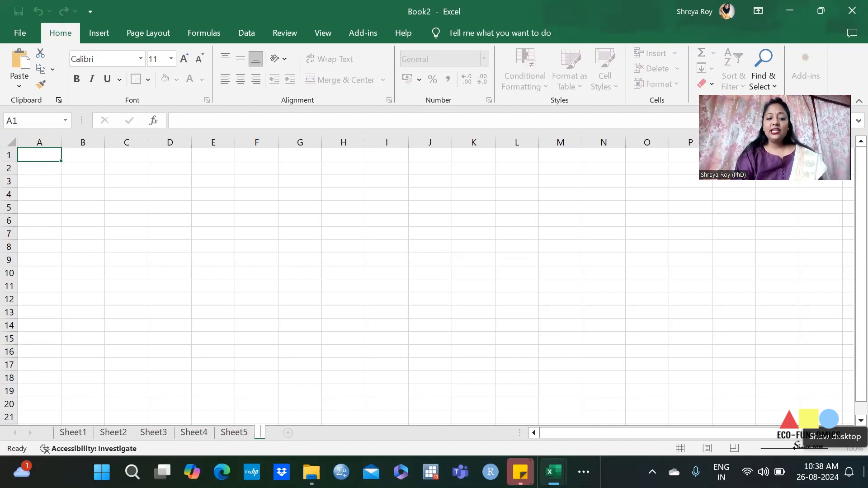
text(Class 1)
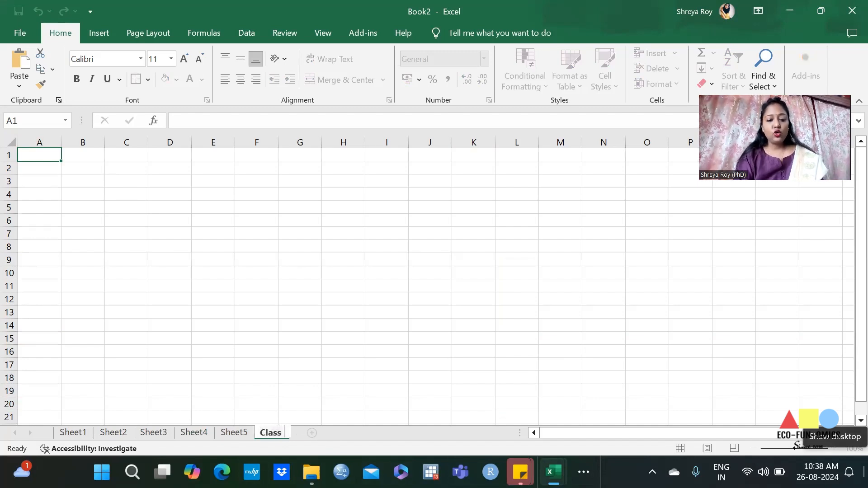
click(273, 302)
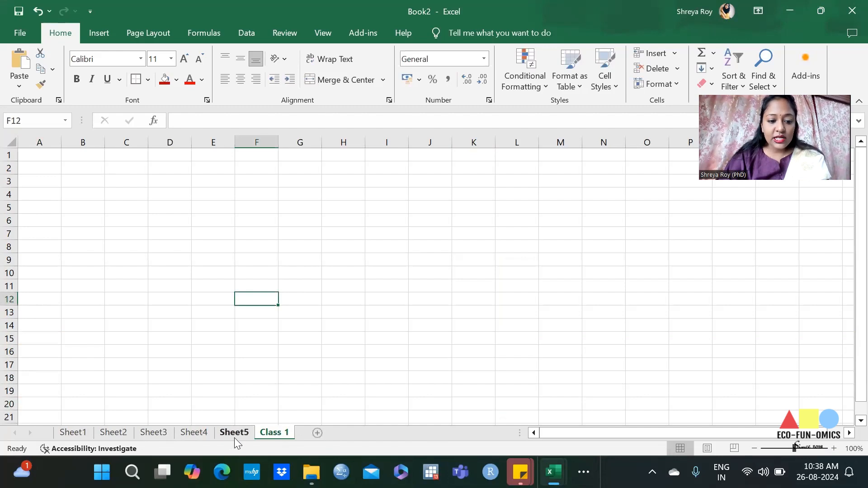
Step: Rename the Sheet5 worksheet as class 1.1
click(234, 435)
double_click(234, 433)
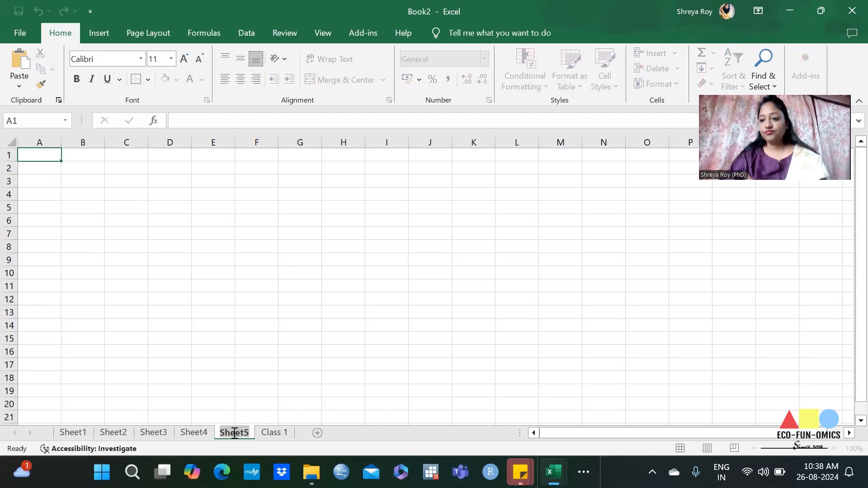
text(class 1.1)
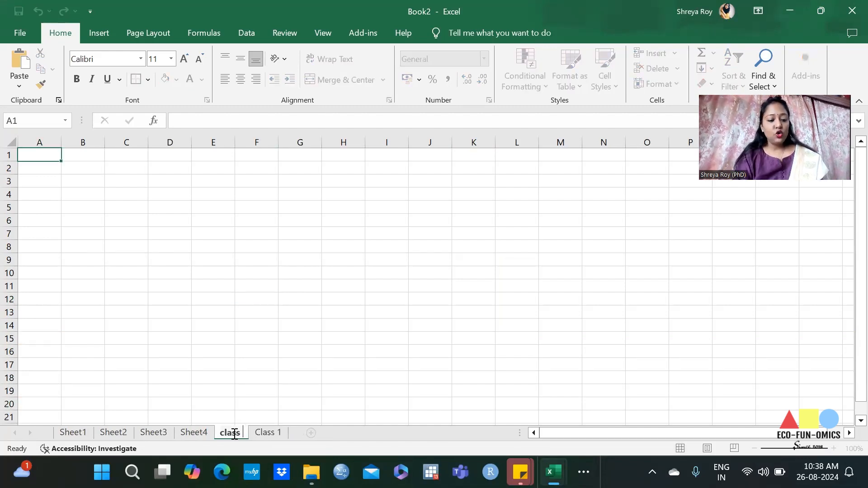
click(256, 378)
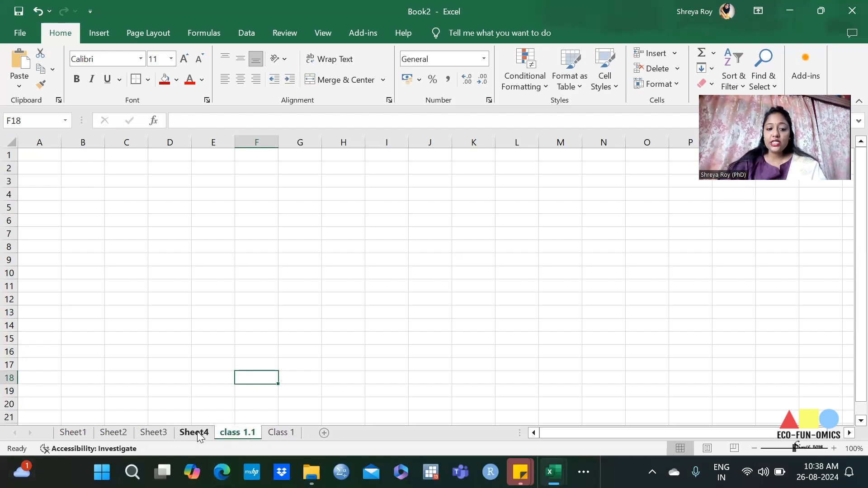
Step: Delete the Sheet4 and class 1.1 worksheets from the workbook
right_click(197, 432)
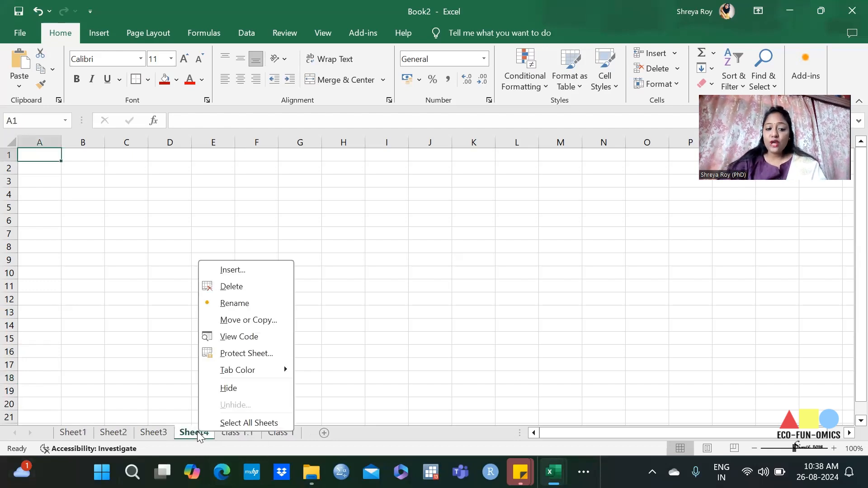
click(234, 287)
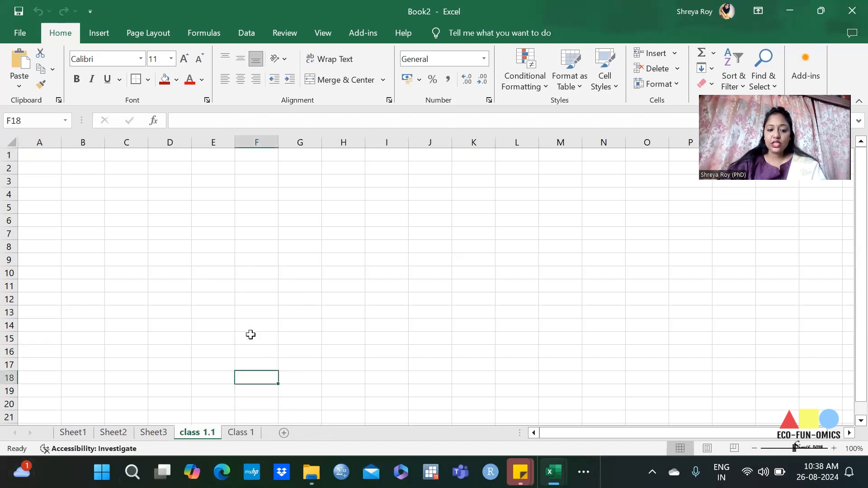
right_click(196, 435)
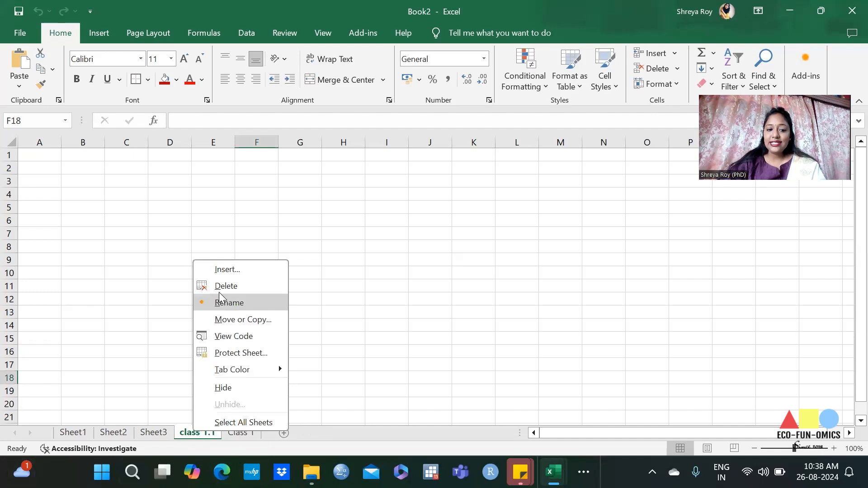
click(223, 288)
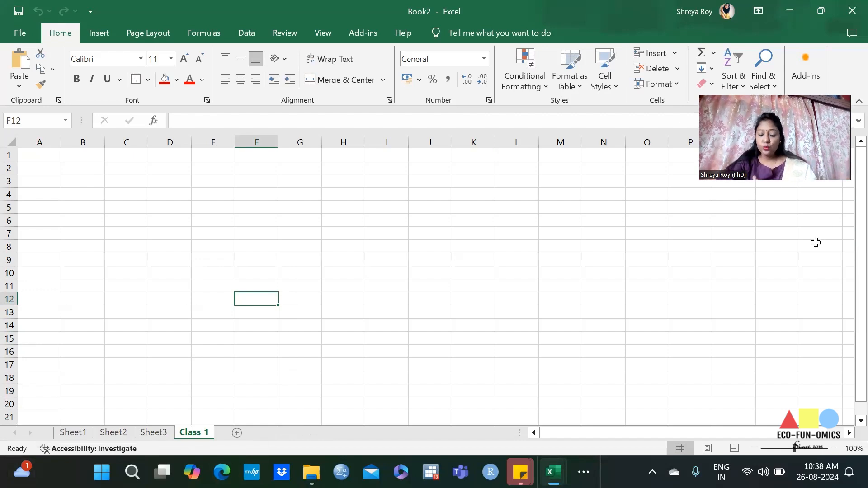
Step: Save the workbook to the Desktop as an Excel Workbook named Data Analysis Class 1
click(28, 34)
click(43, 247)
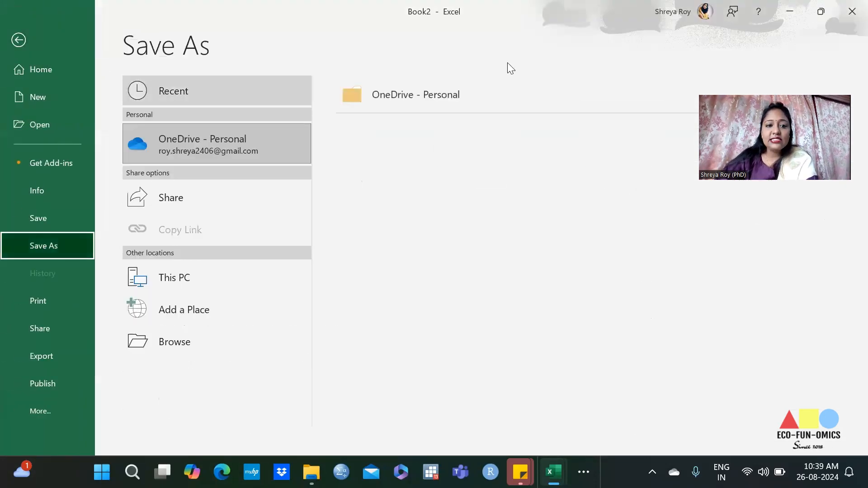
click(192, 283)
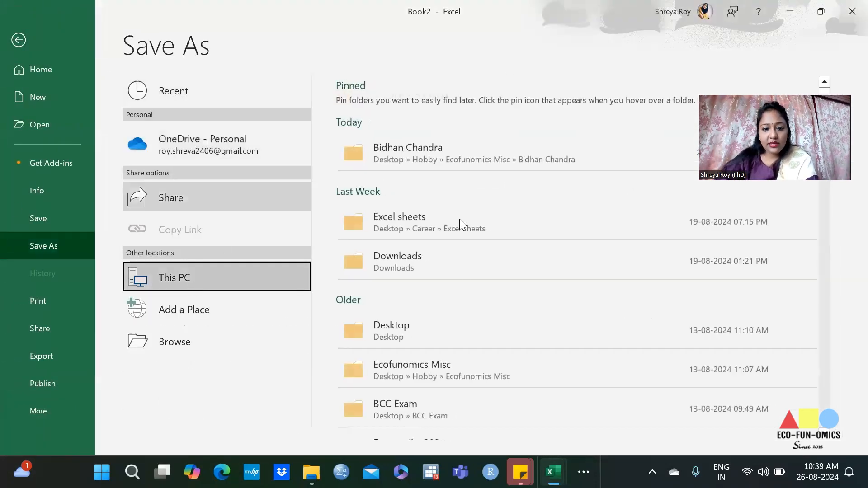
click(424, 321)
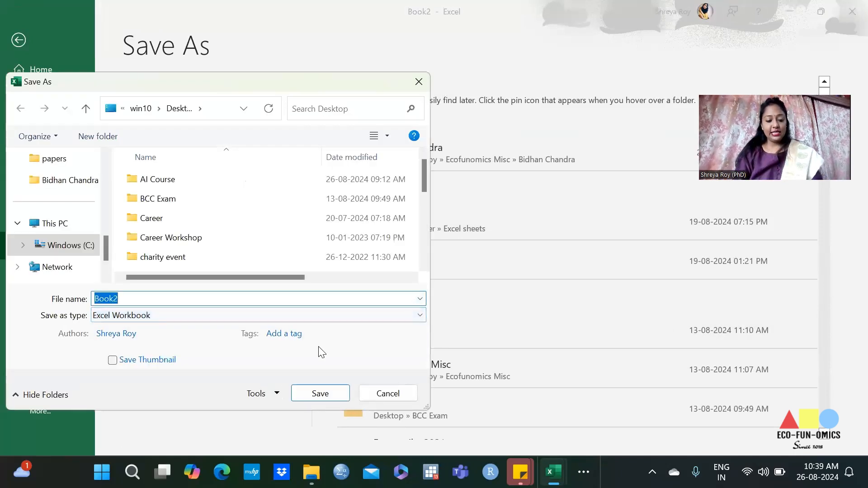
text(Data Ana)
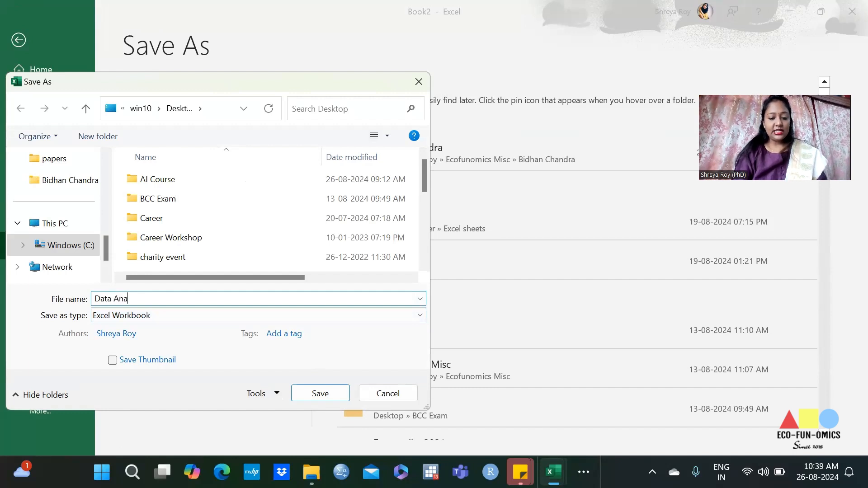
text(lysis )
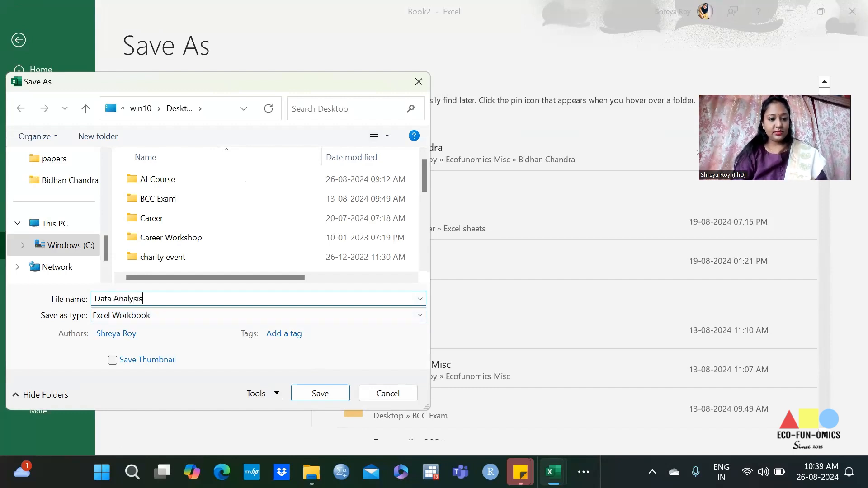
text(Class 1)
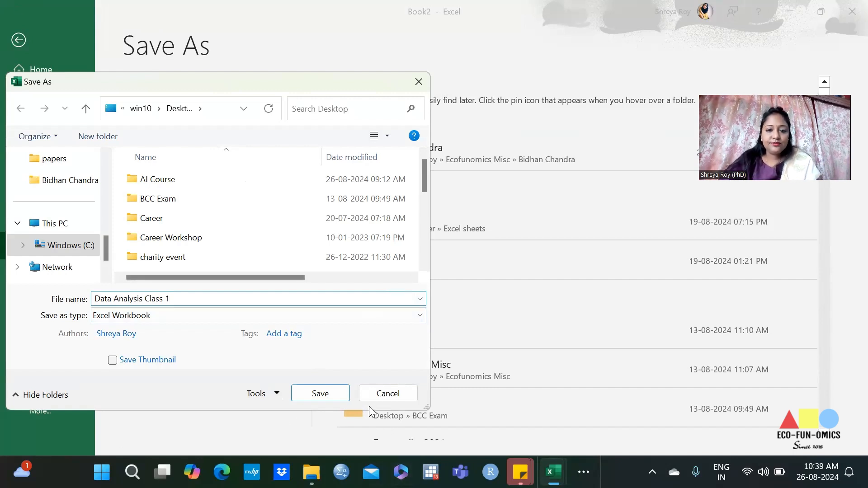
key(Return)
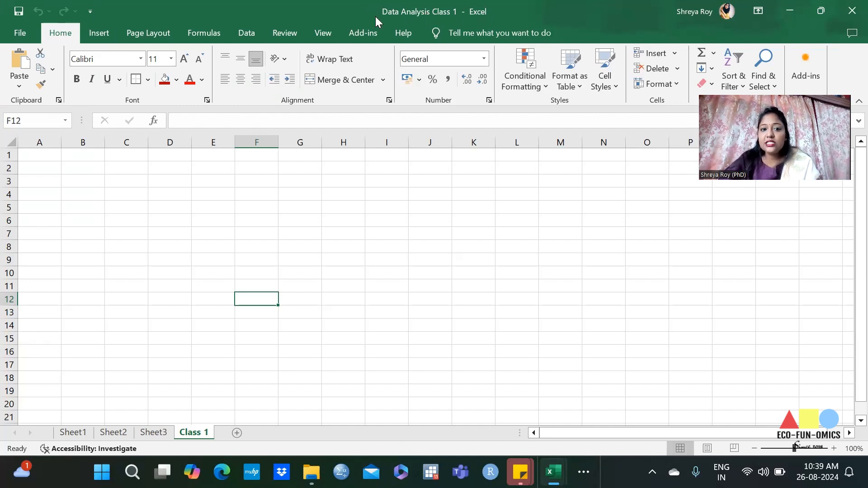
Step: Close the saved workbook and reopen Data Analysis Class 1 from the desktop
click(850, 7)
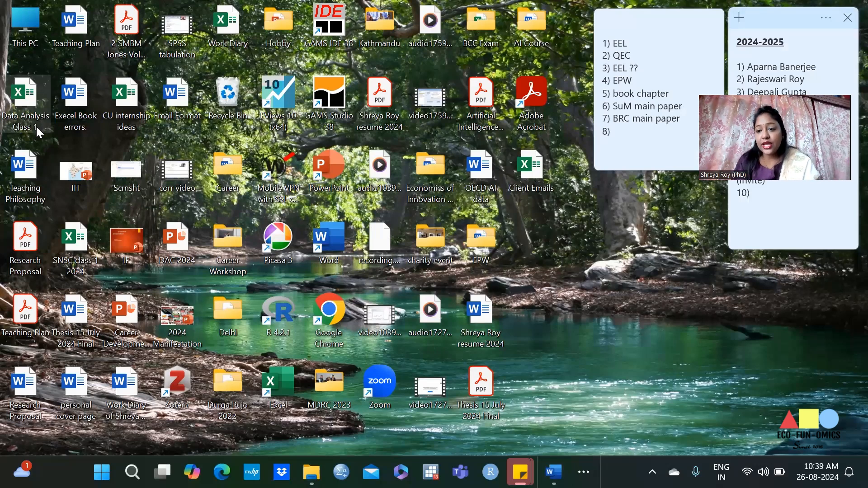
double_click(36, 126)
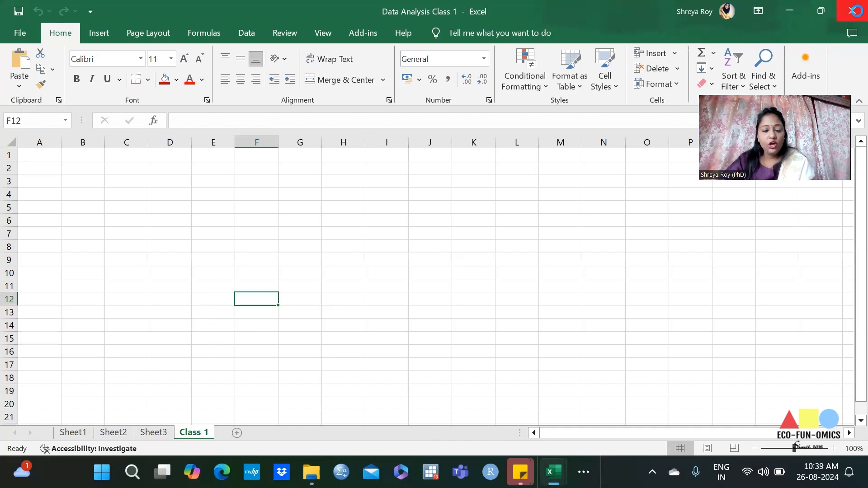
Step: Close the Data Analysis Class 1 workbook and delete its file from the desktop
click(849, 7)
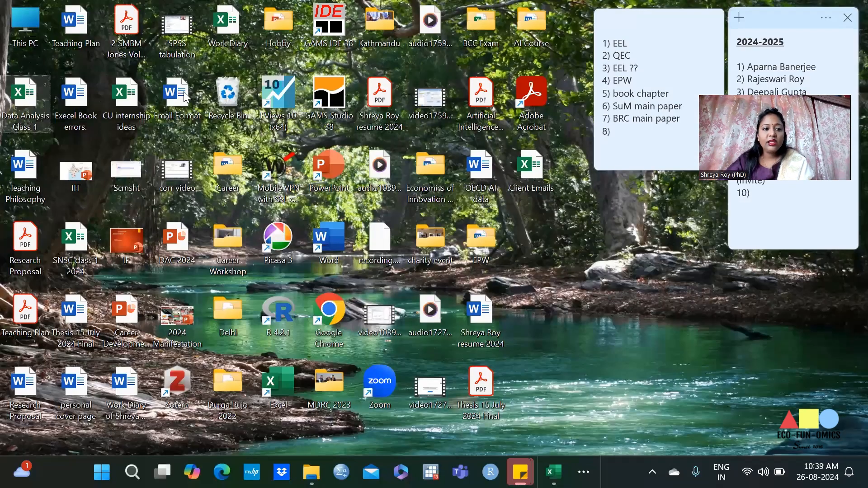
right_click(20, 121)
click(146, 133)
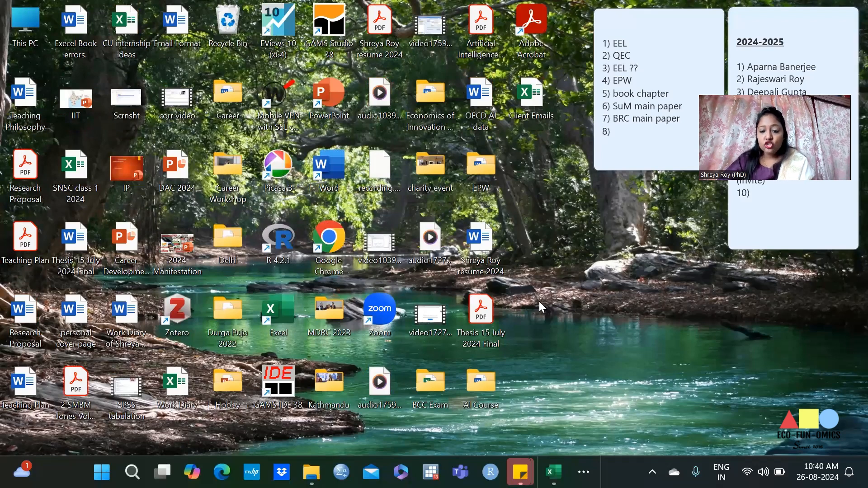
Step: Show the Class 1 workbook with the student scores and switch to the EXCEL handbook in Word
click(553, 471)
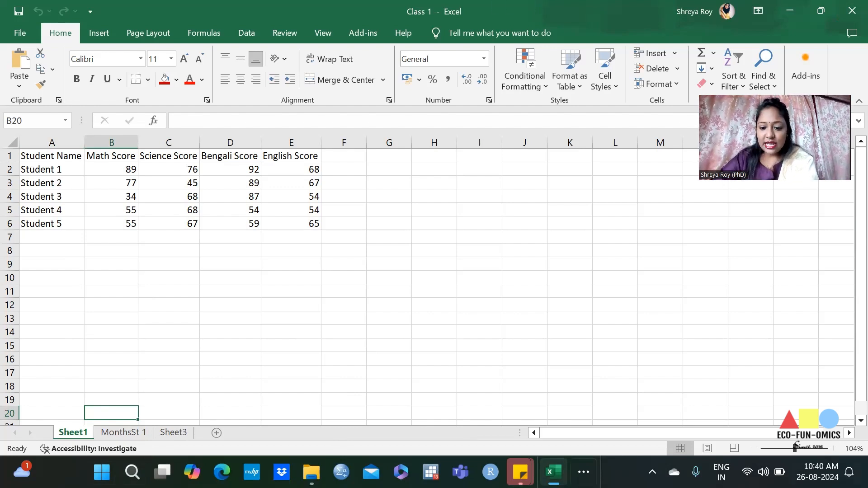
click(553, 473)
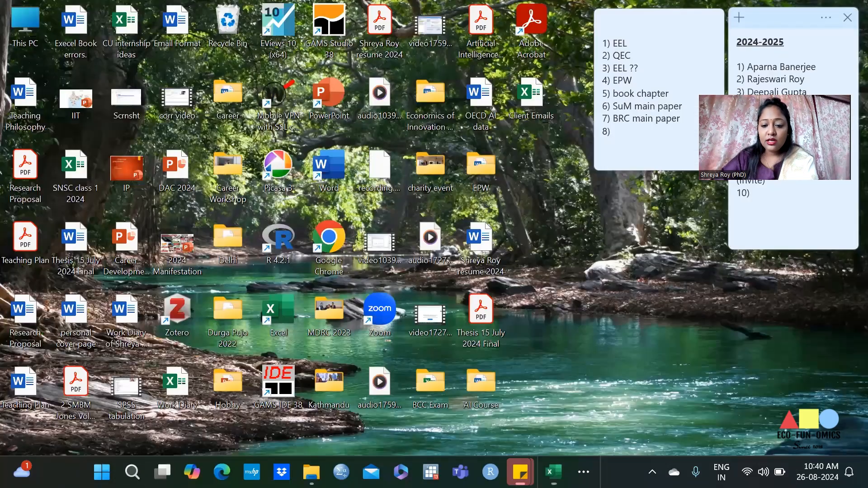
click(591, 461)
click(616, 430)
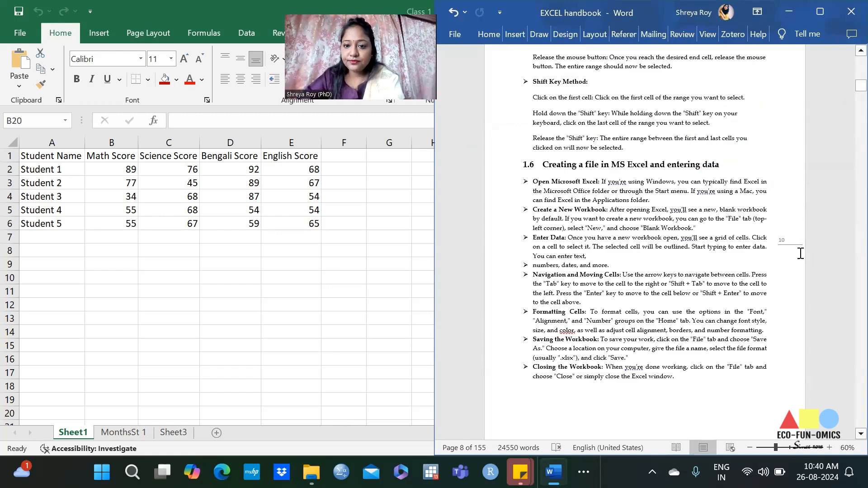
Step: Review the handbook from section 1.6 on creating a file back to the ribbon tabs in section 1.4
scroll(798, 252, up, 10)
scroll(628, 221, up, 10)
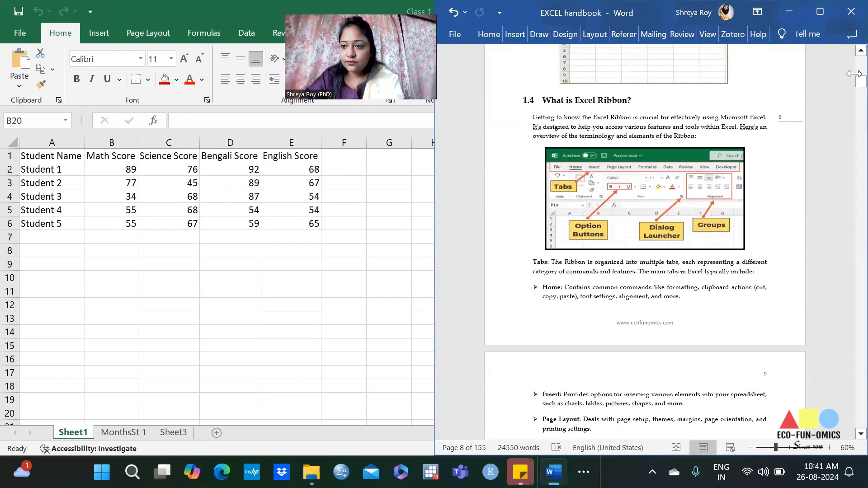
drag(849, 85, 850, 87)
scroll(735, 254, up, 7)
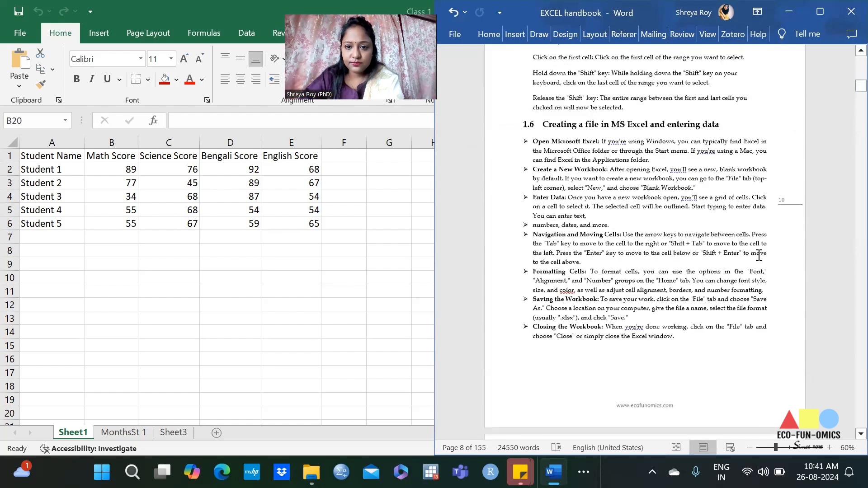
scroll(735, 254, up, 7)
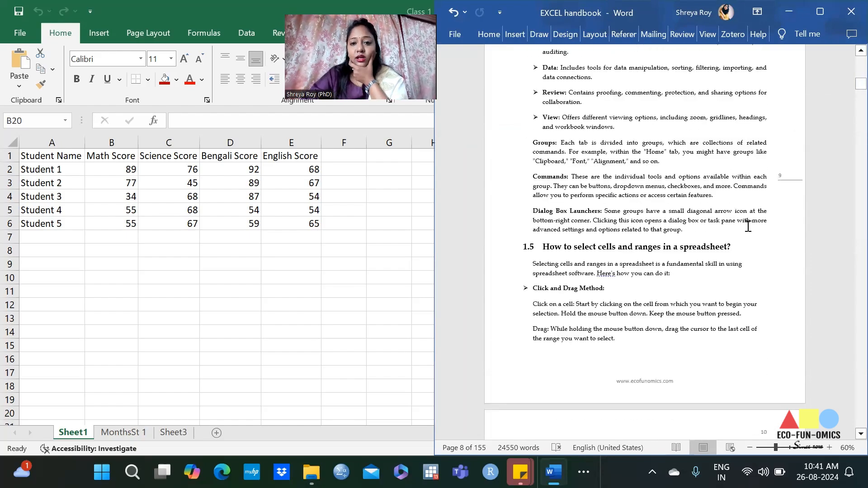
scroll(758, 219, up, 1)
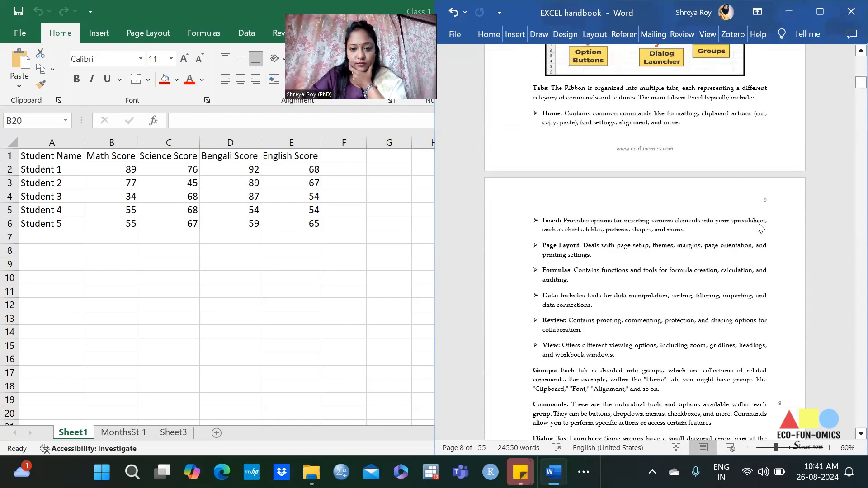
scroll(761, 222, up, 1)
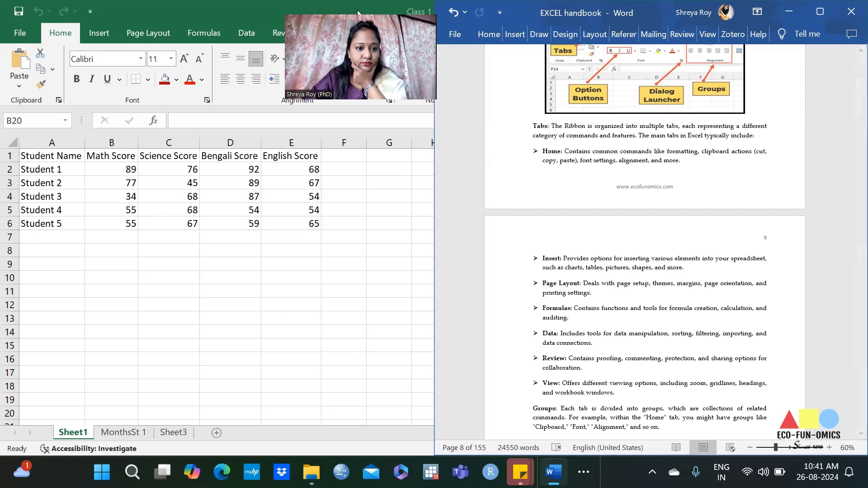
Step: Maximize the Class 1 workbook in Excel and view its MonthsSt 1 worksheet
drag(359, 11, 252, 208)
click(366, 24)
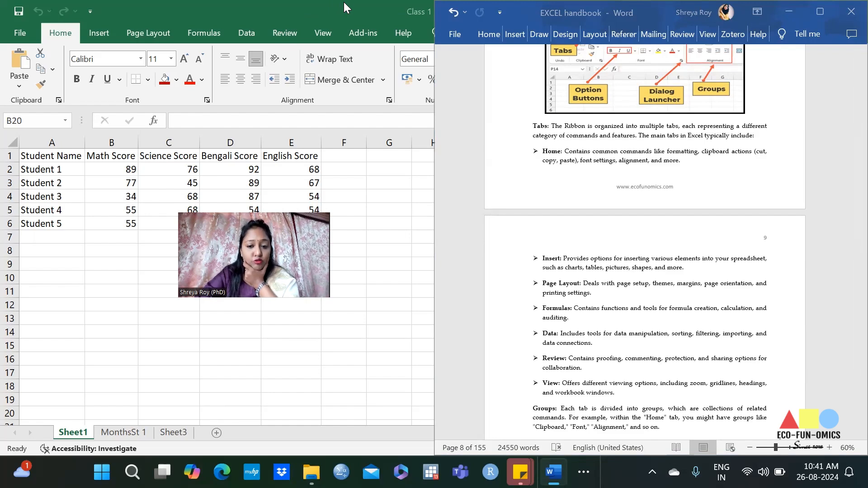
double_click(311, 15)
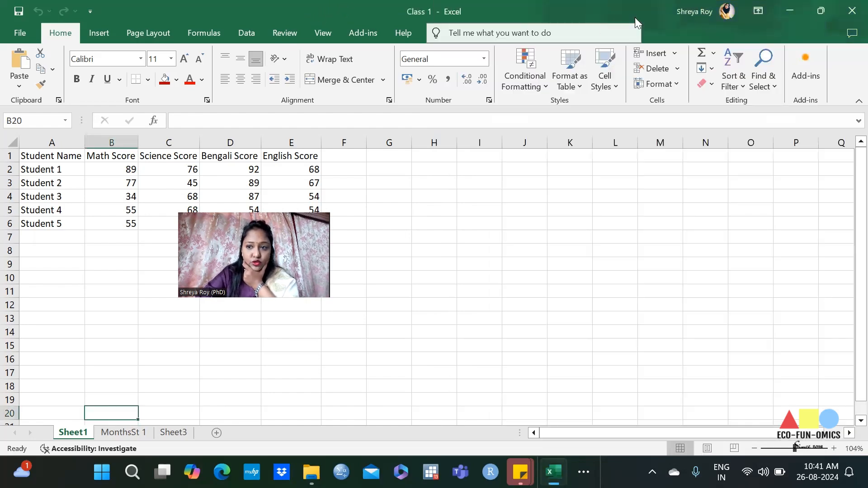
click(147, 435)
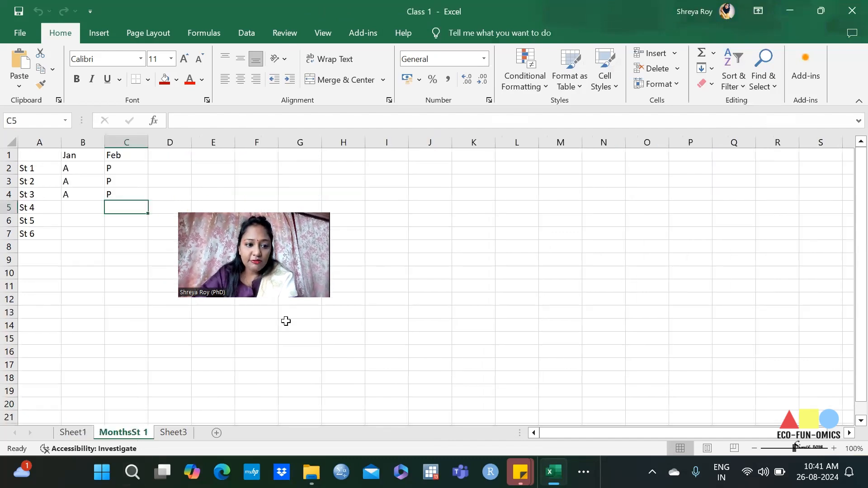
Step: Close the Class 1 workbook and open the Exercise 1 workbook from the class files folder in File Explorer
click(851, 9)
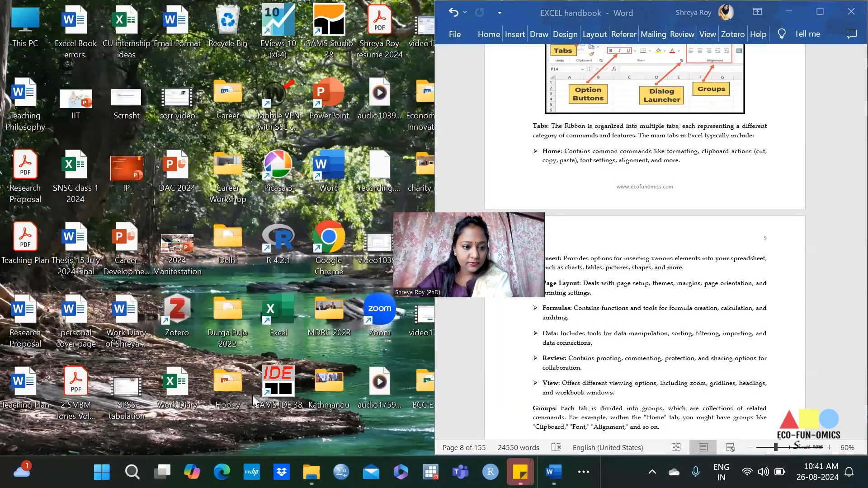
mouse_move(311, 472)
click(217, 389)
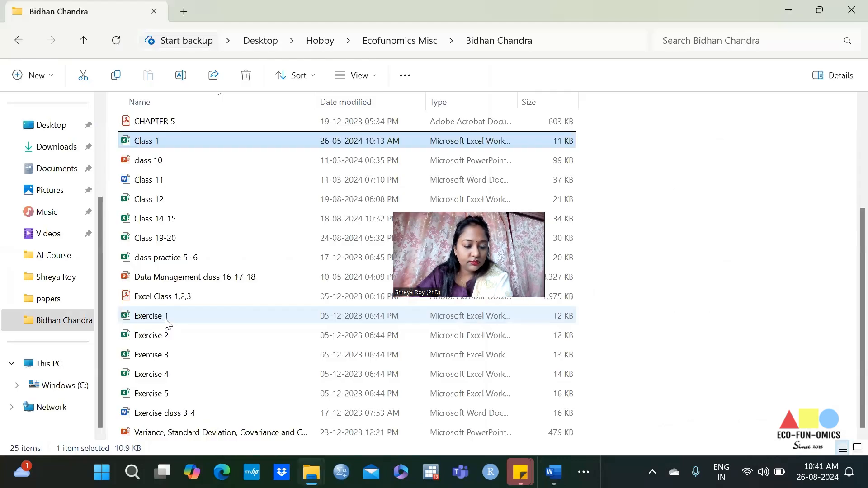
double_click(166, 316)
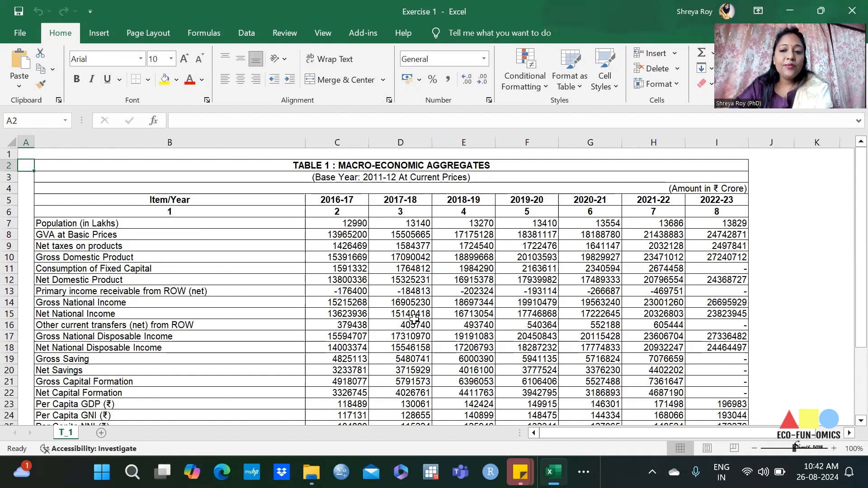
Step: Delete the empty row 1 above the macro-economic aggregates table
click(548, 328)
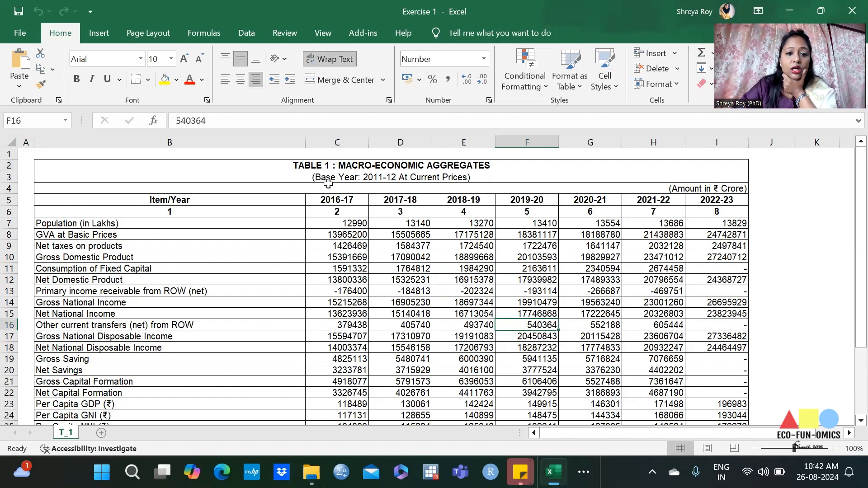
click(8, 154)
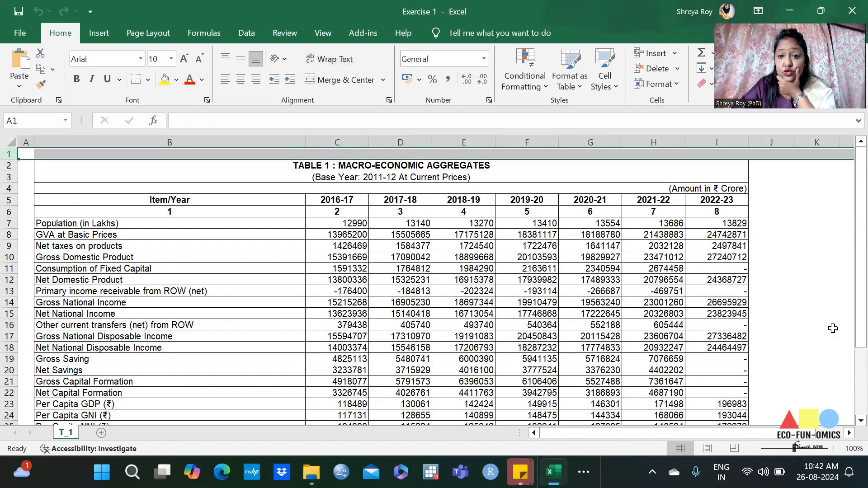
click(657, 71)
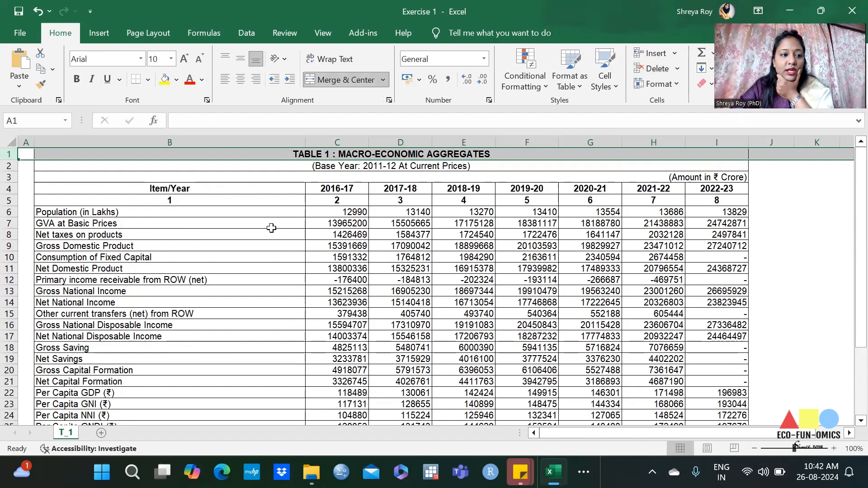
Step: Undo the row deletion and look over the delete options for cells, rows, columns and the sheet
key(ctrl+z)
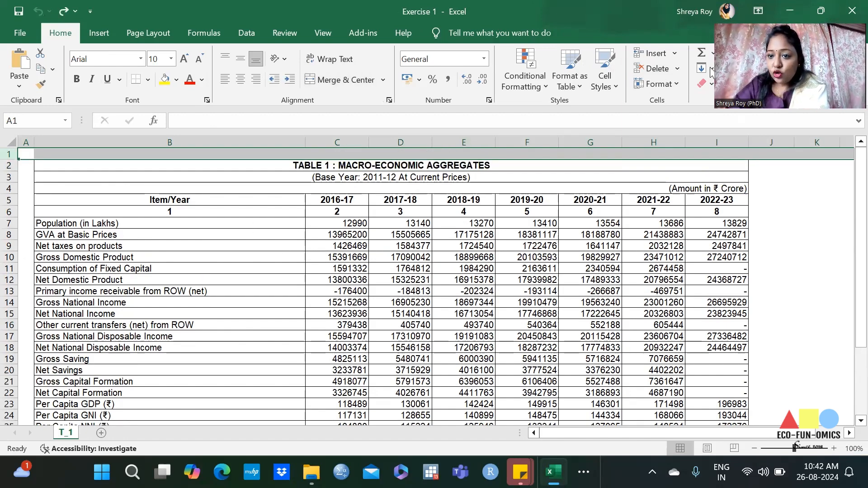
click(678, 69)
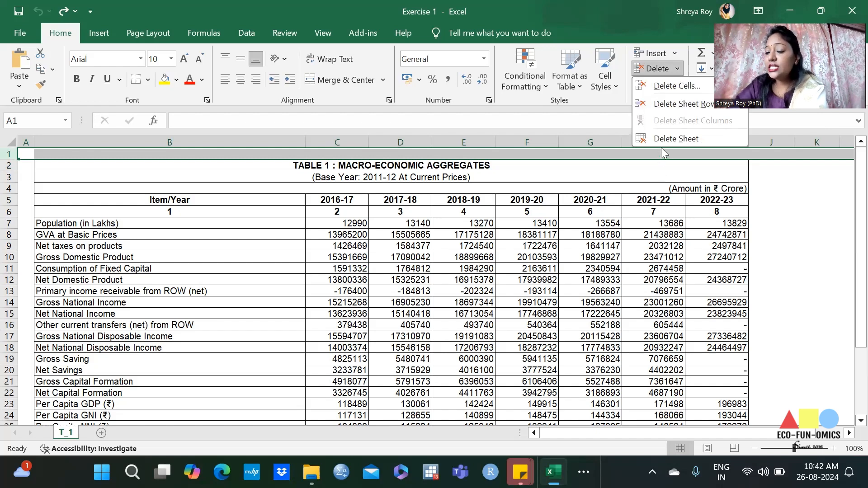
click(650, 186)
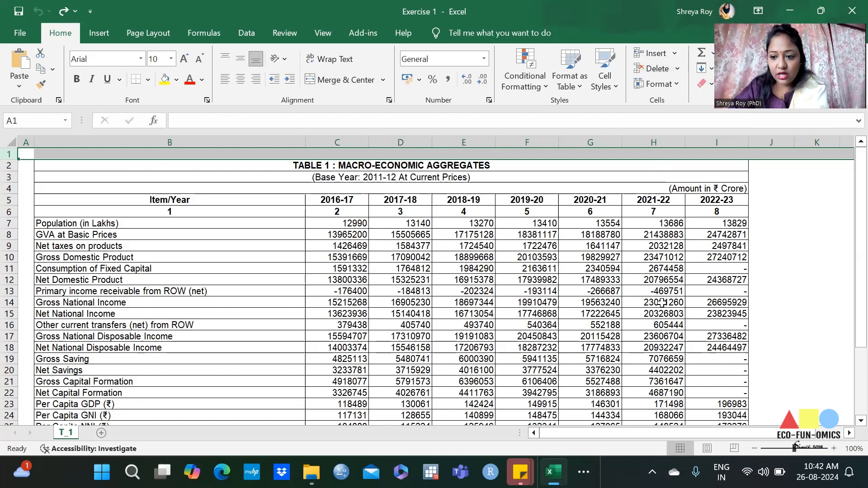
Step: Apply all borders to every cell of the T_1 worksheet
click(11, 142)
click(147, 79)
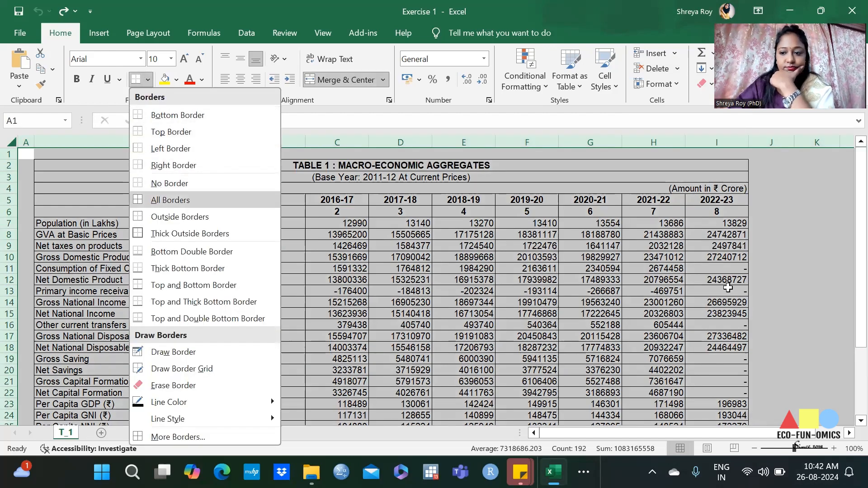
click(157, 202)
click(717, 291)
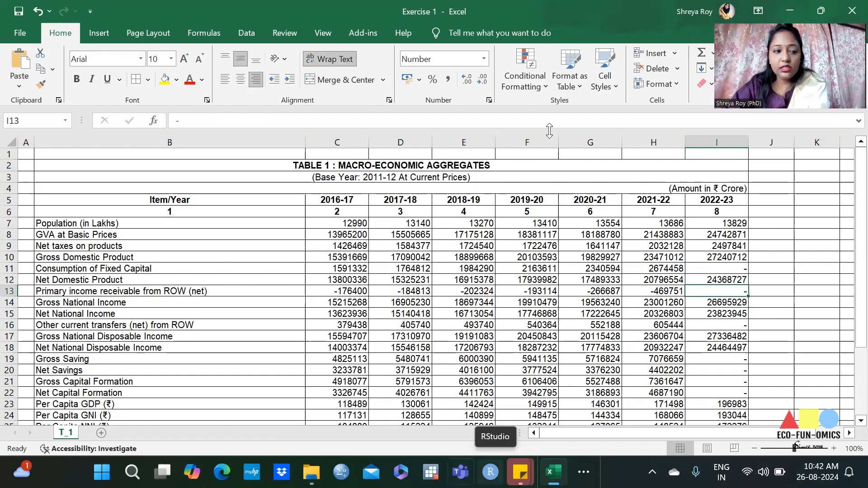
Step: Delete the empty column A beside the macro-economic aggregates table
click(26, 142)
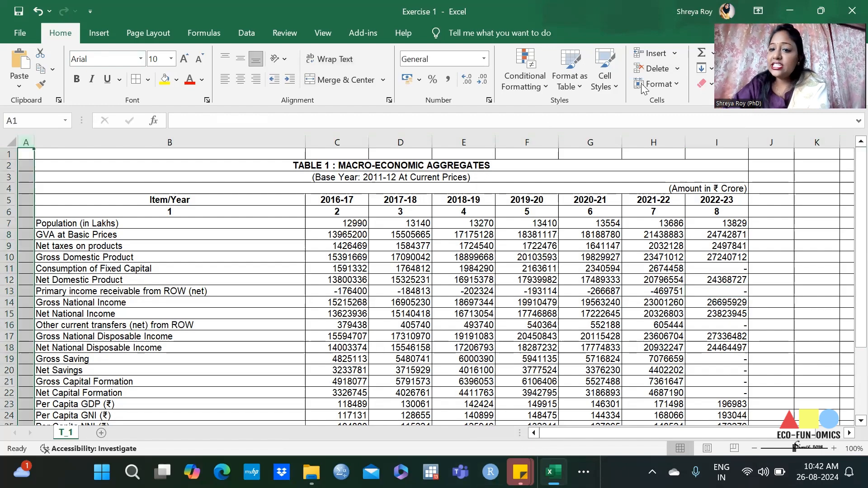
click(646, 68)
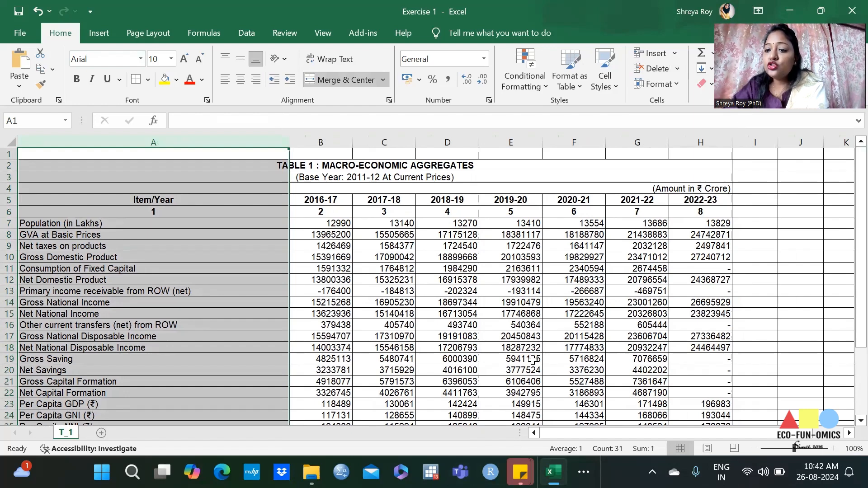
click(384, 257)
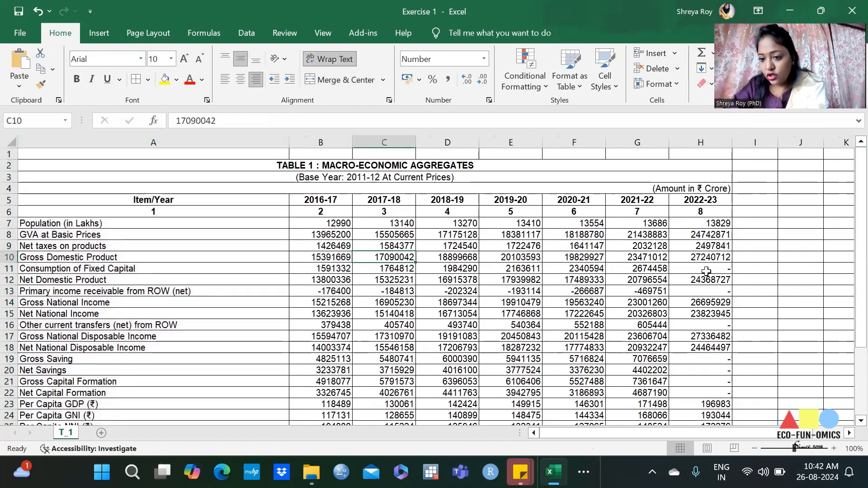
Step: Try to delete cell H11, the 2022-23 entry for Consumption of Fixed Capital
click(702, 267)
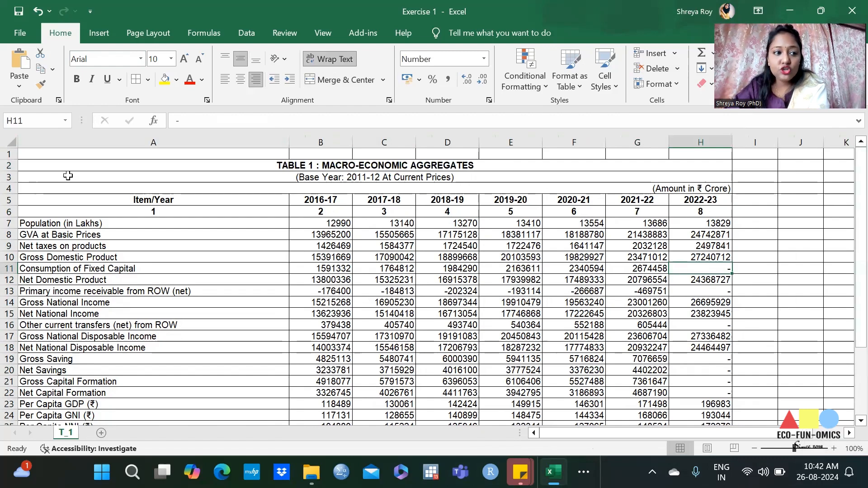
click(26, 119)
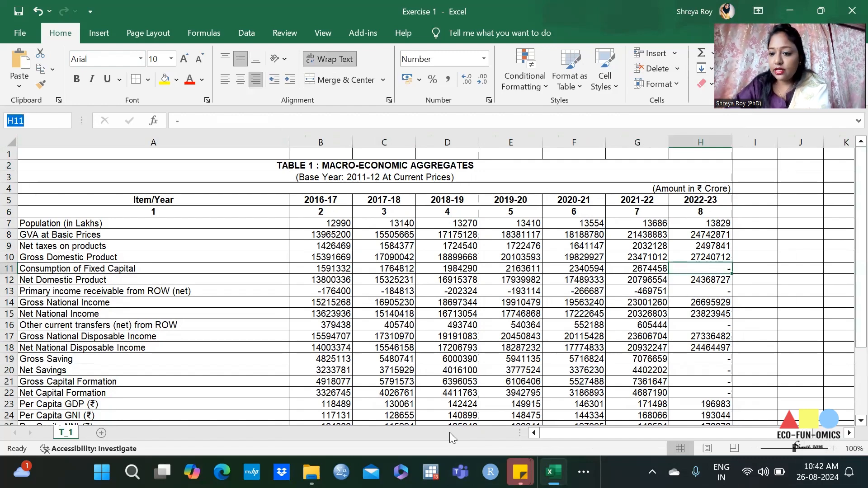
click(693, 268)
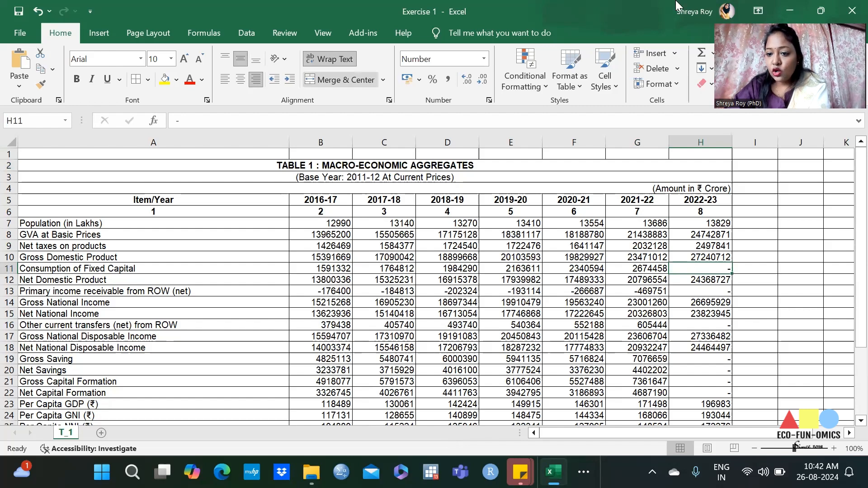
click(647, 69)
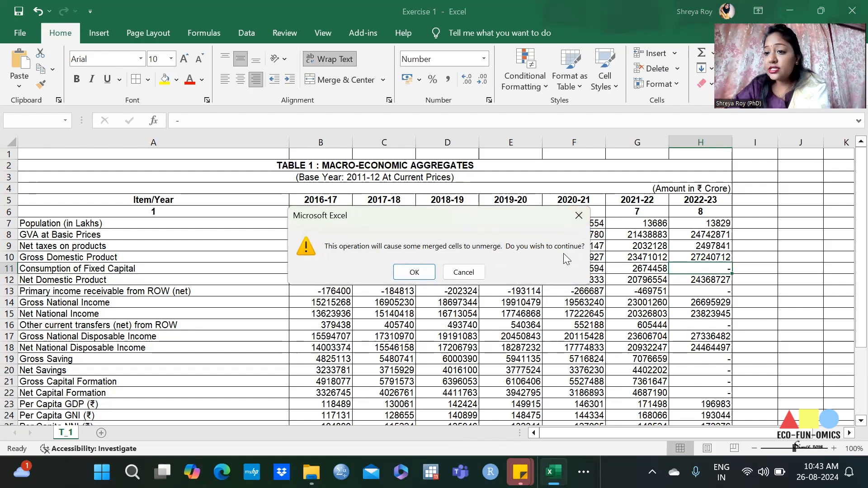
click(579, 216)
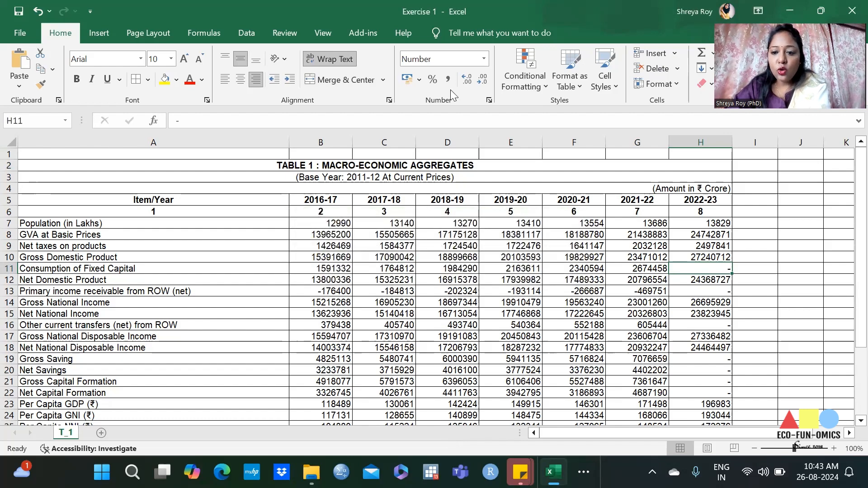
Step: Review the Delete Cells options for cell G6: shift cells left, shift cells up, entire row and entire column
click(650, 211)
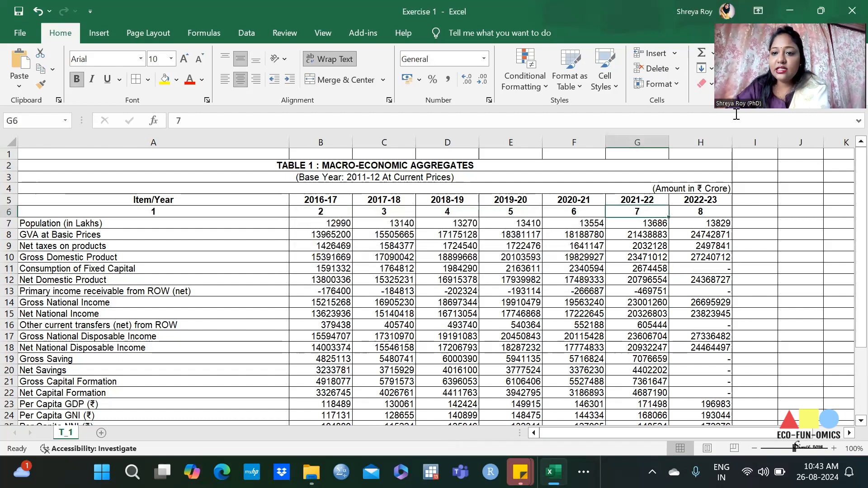
click(677, 69)
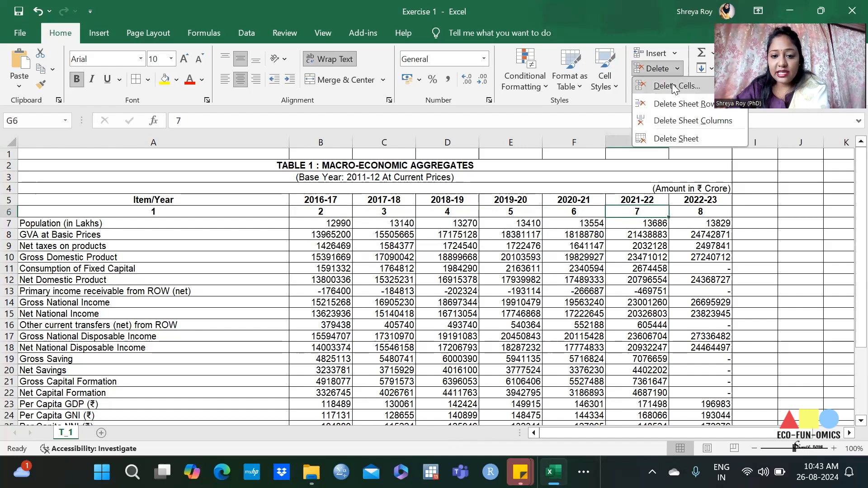
click(672, 84)
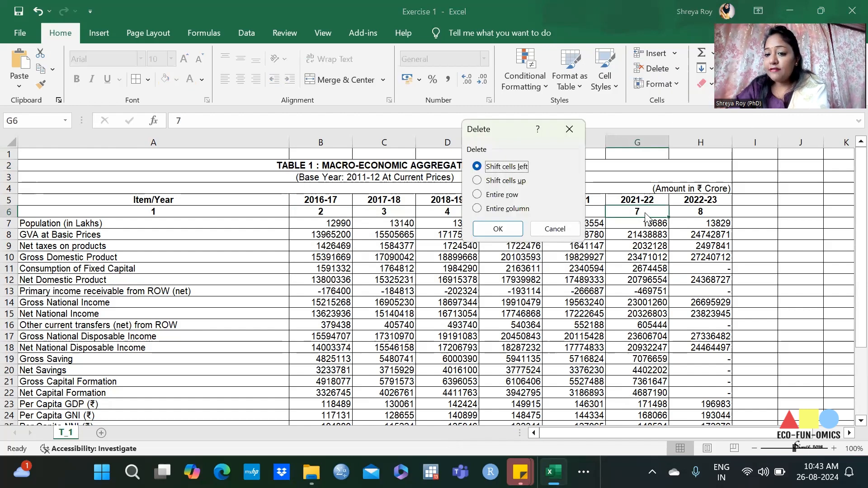
click(569, 129)
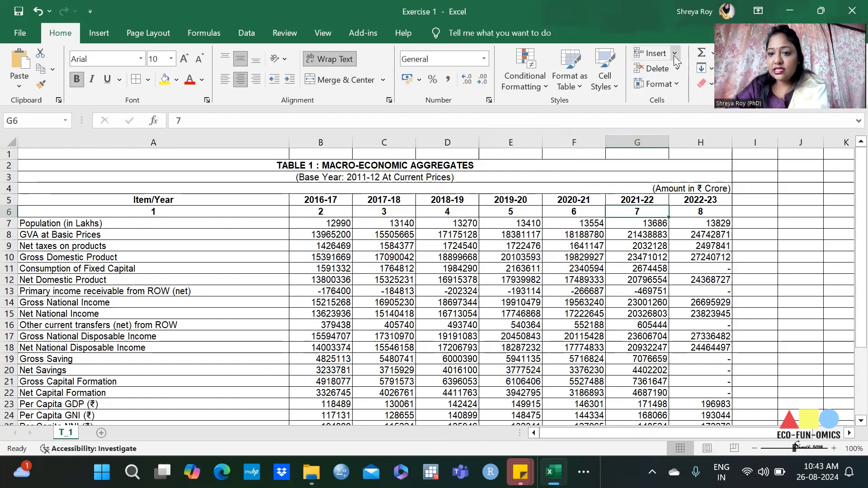
click(677, 70)
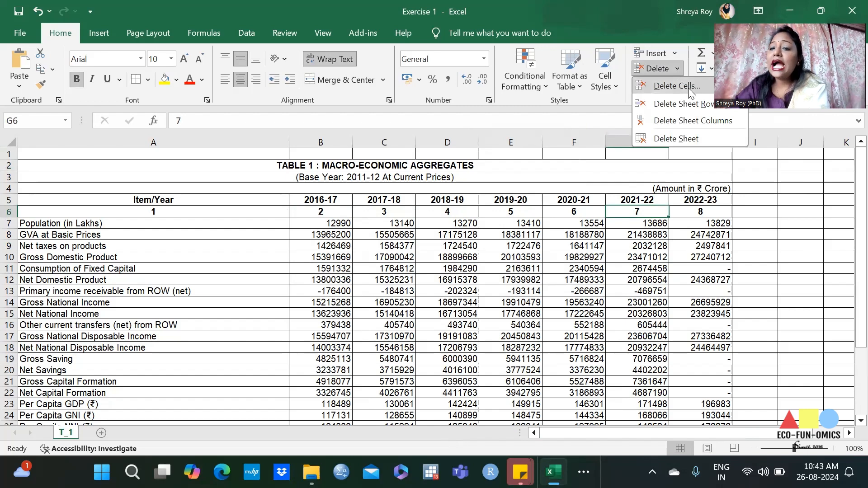
click(677, 86)
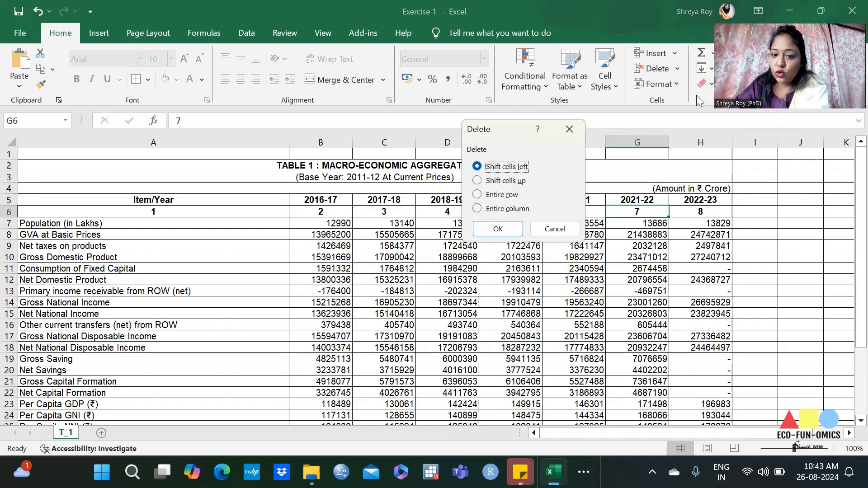
drag(499, 132, 429, 131)
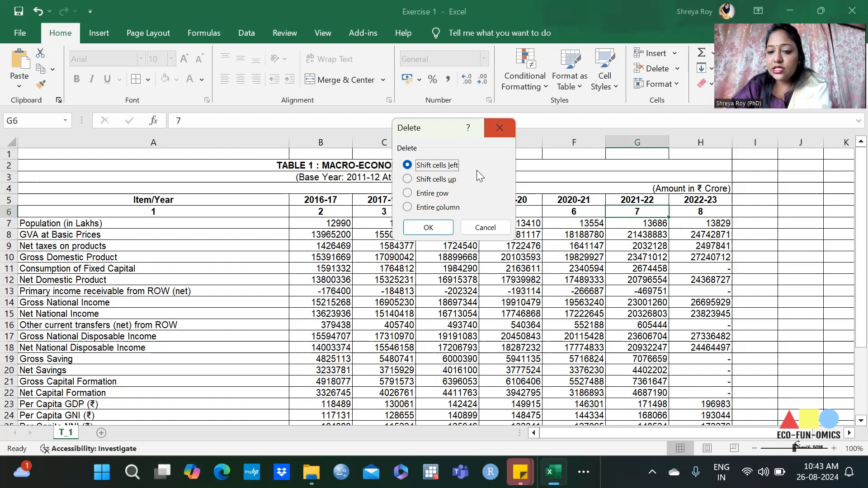
click(507, 131)
Step: Enter 7 in cell H6 and 8 in cell I6 of the column-number row
click(696, 209)
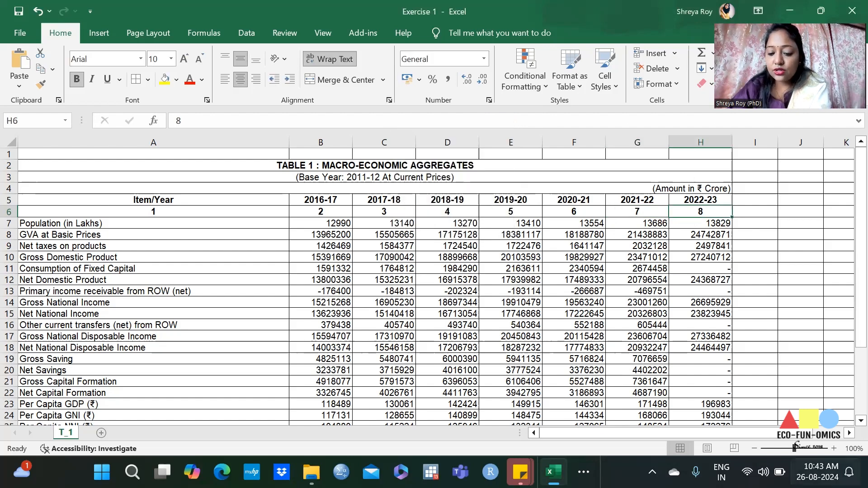
text(7)
key(Tab)
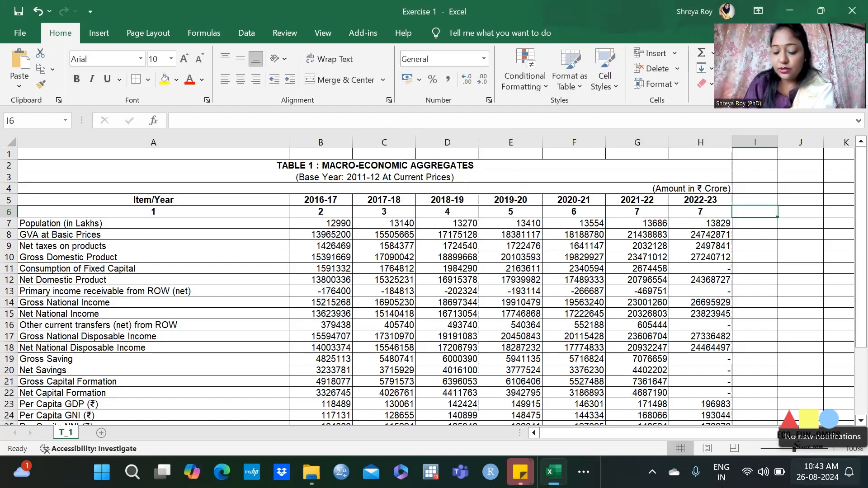
text(8)
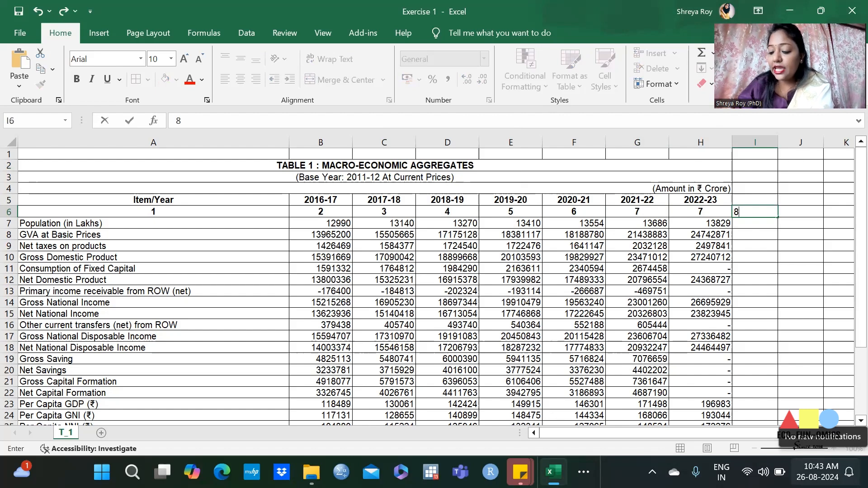
key(Tab)
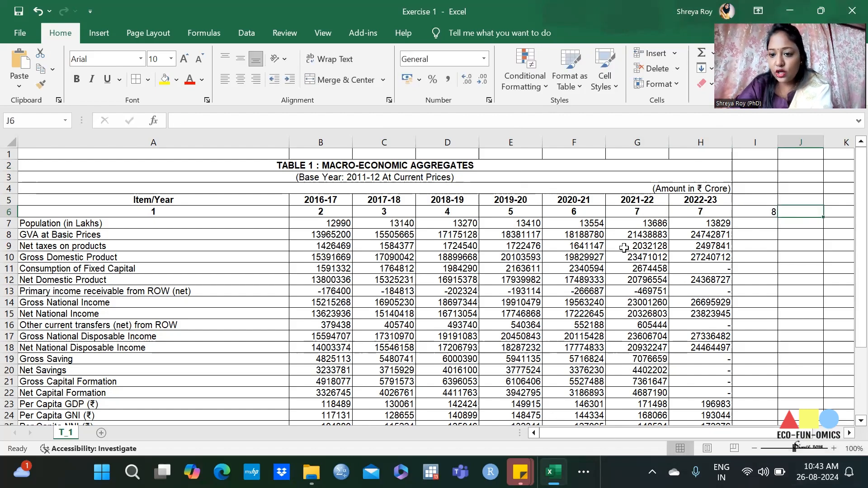
Step: Delete cell G6 under the 2021-22 header, shifting the remaining cells of the row left
click(638, 212)
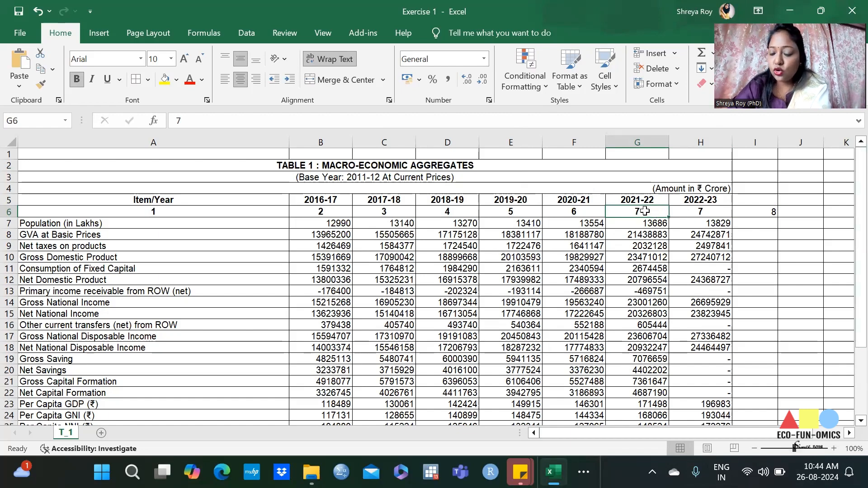
click(677, 68)
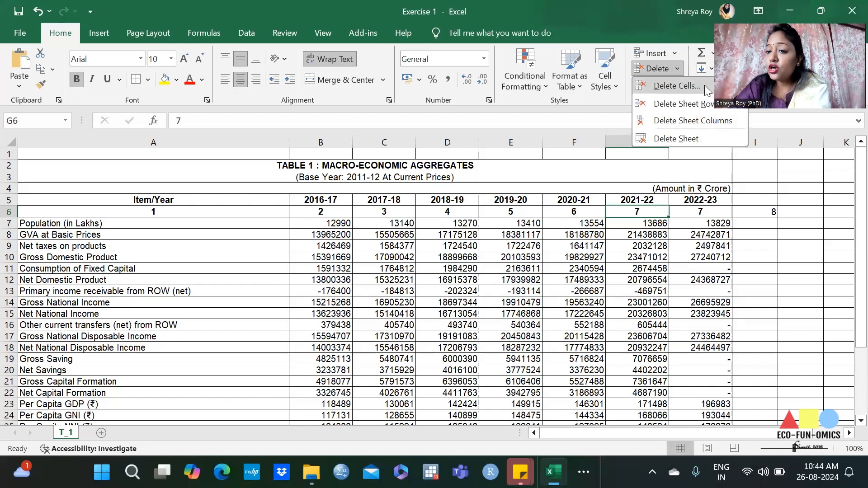
click(677, 86)
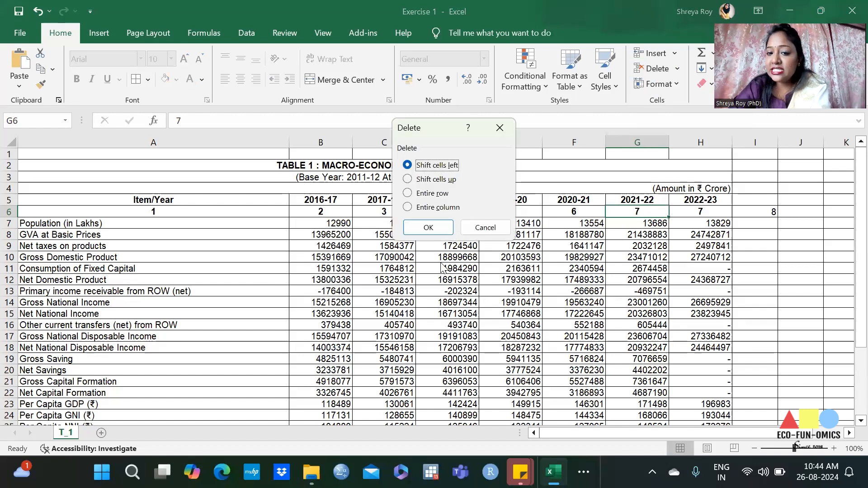
click(439, 229)
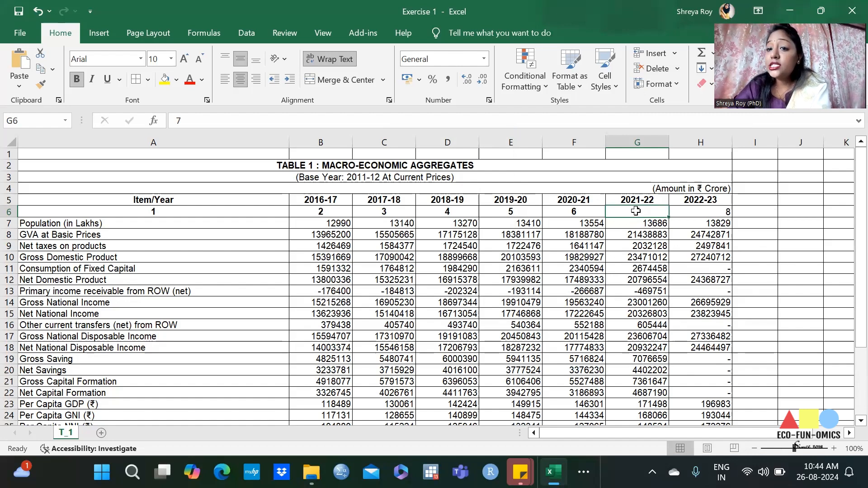
Step: Try to delete cell G6 with the cells below shifted up, and examine the 2021-22 values beneath it
click(674, 68)
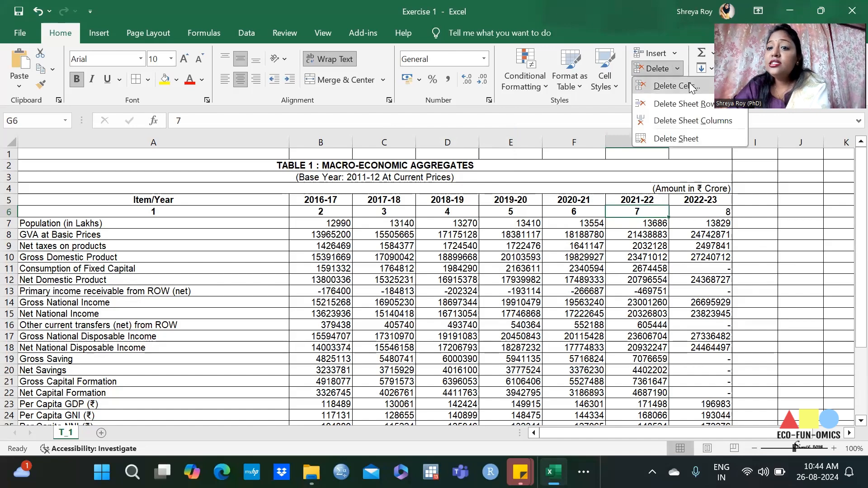
click(674, 85)
click(420, 179)
click(428, 227)
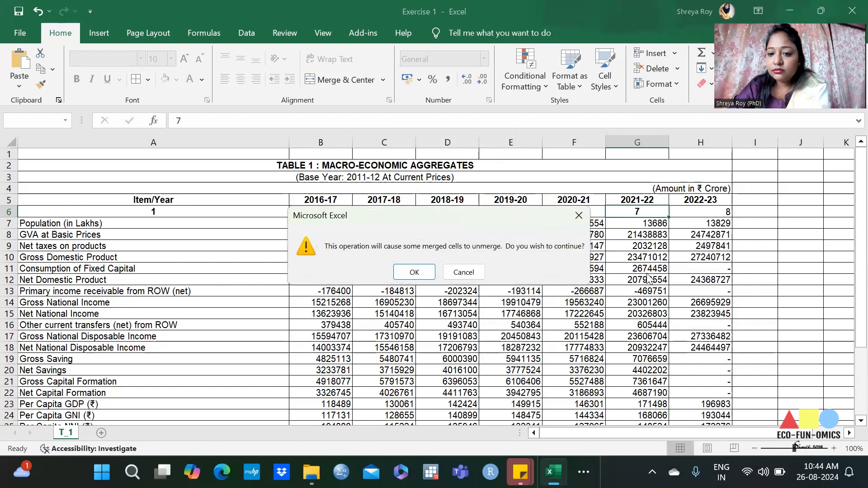
click(579, 216)
drag(645, 223, 656, 275)
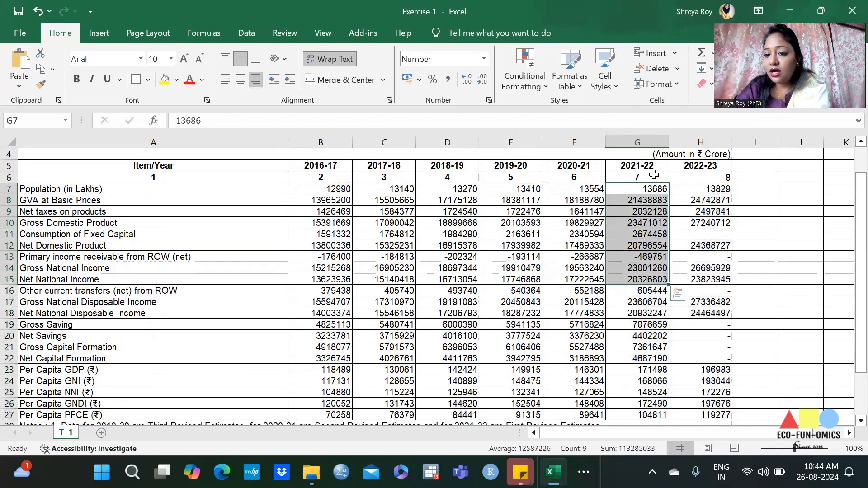
Step: Retry deleting the column number in cell G6 using the shift cells up option
click(654, 175)
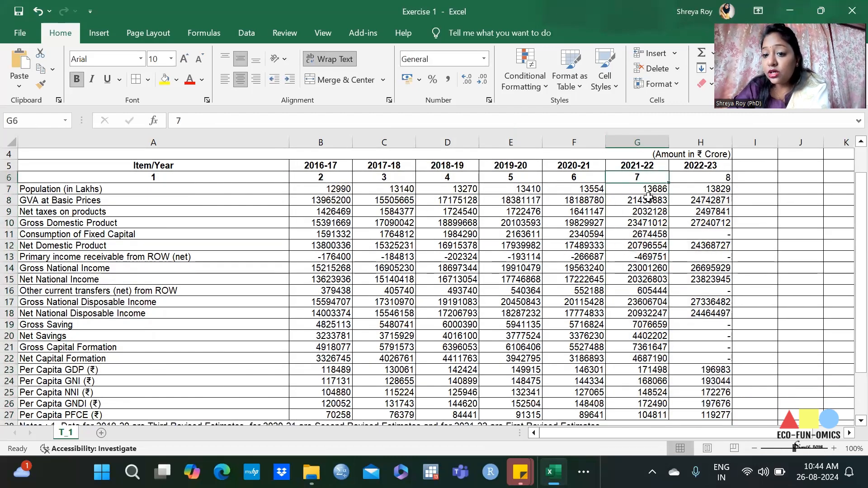
click(678, 69)
click(677, 86)
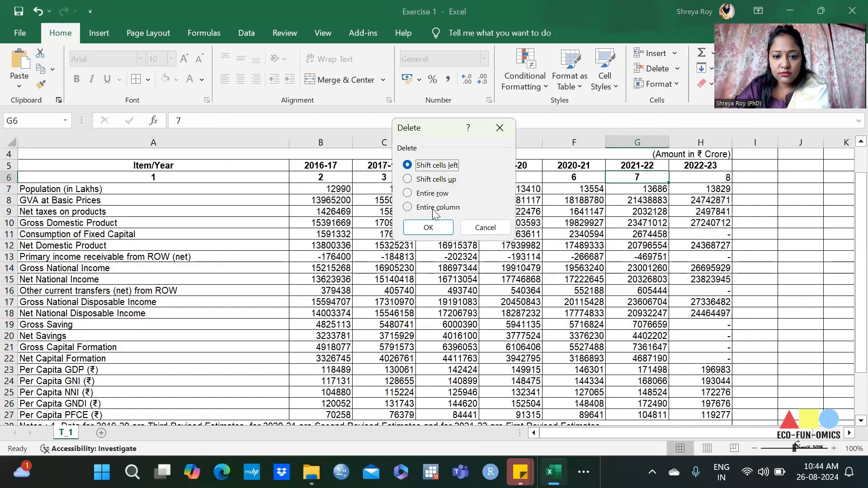
click(436, 179)
click(427, 228)
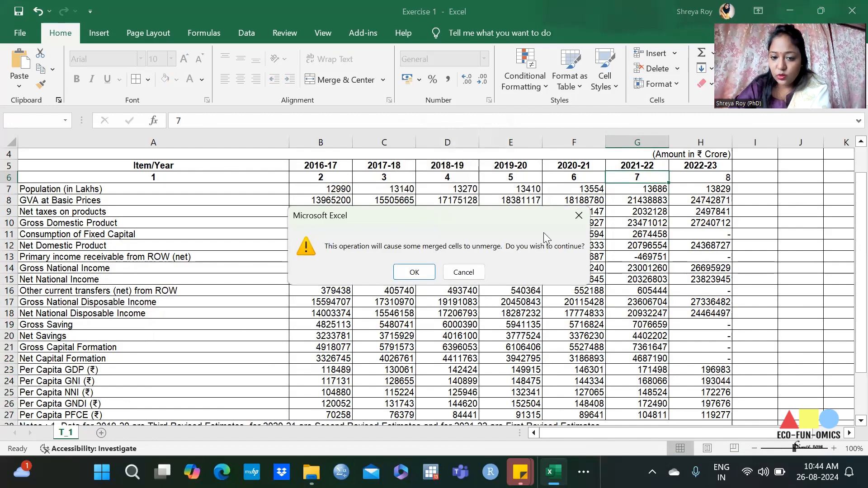
key(Escape)
click(673, 252)
scroll(673, 253, up, 1)
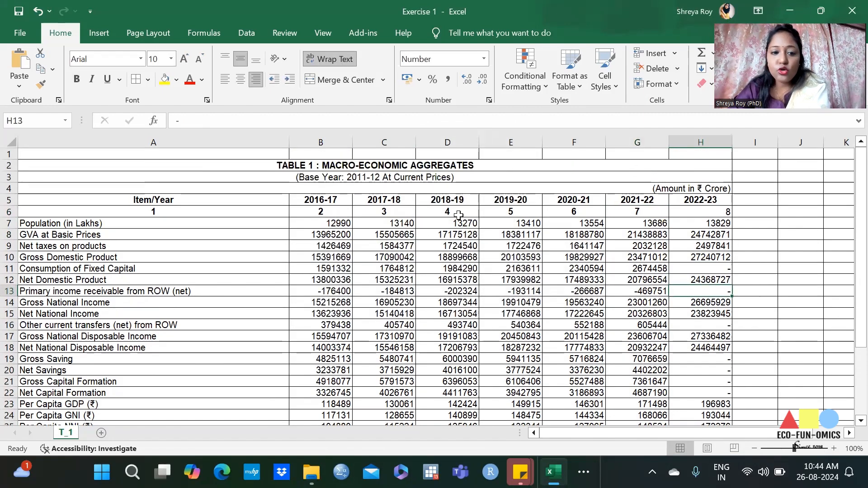
Step: Try to delete the 2021-22 header in cell G5 with the cells below it shifted up
click(621, 199)
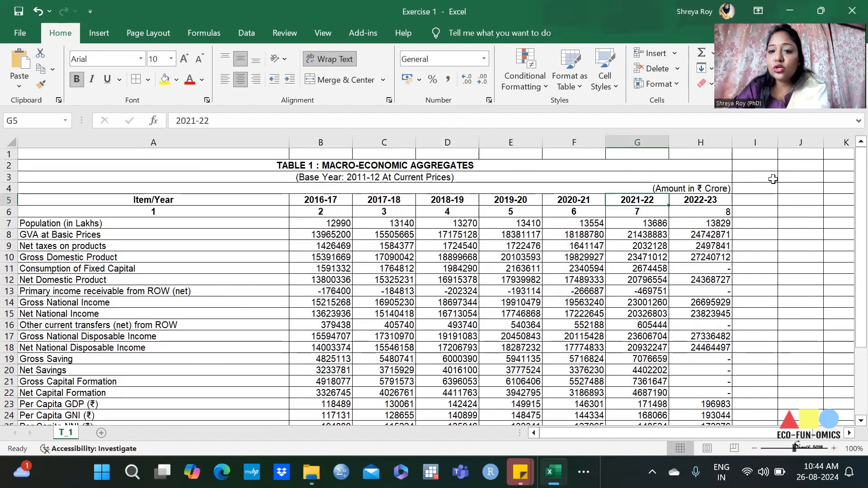
click(677, 68)
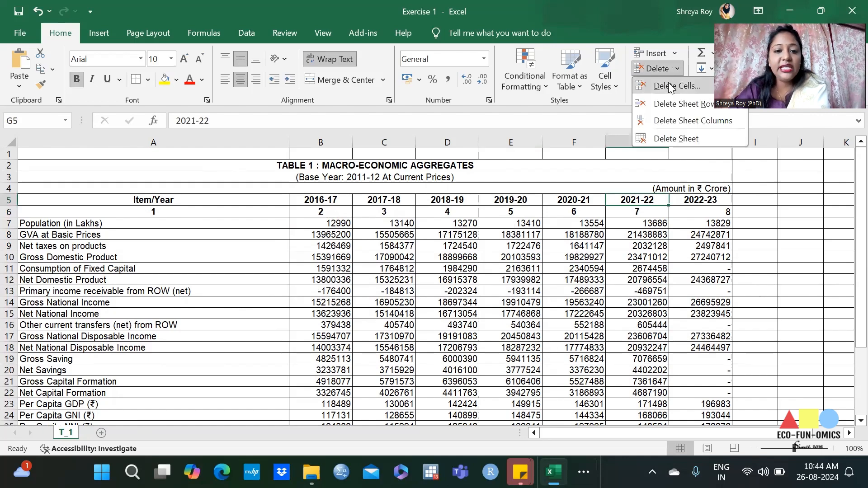
click(670, 86)
click(452, 180)
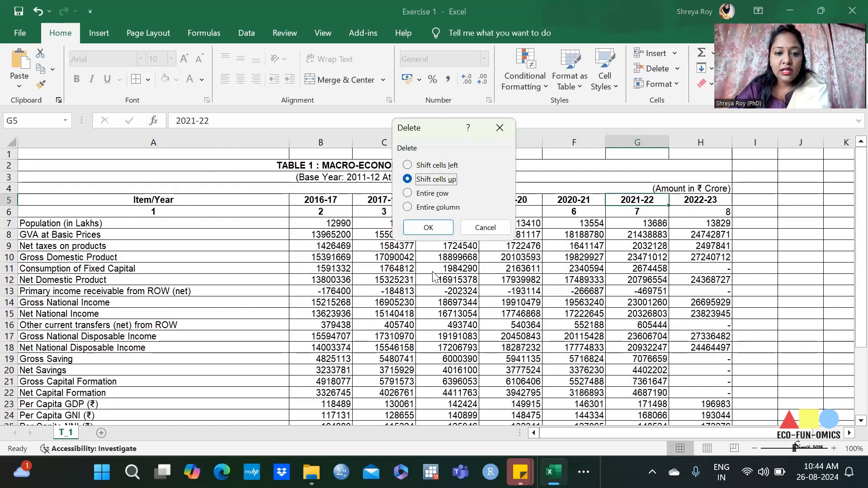
click(435, 230)
click(579, 217)
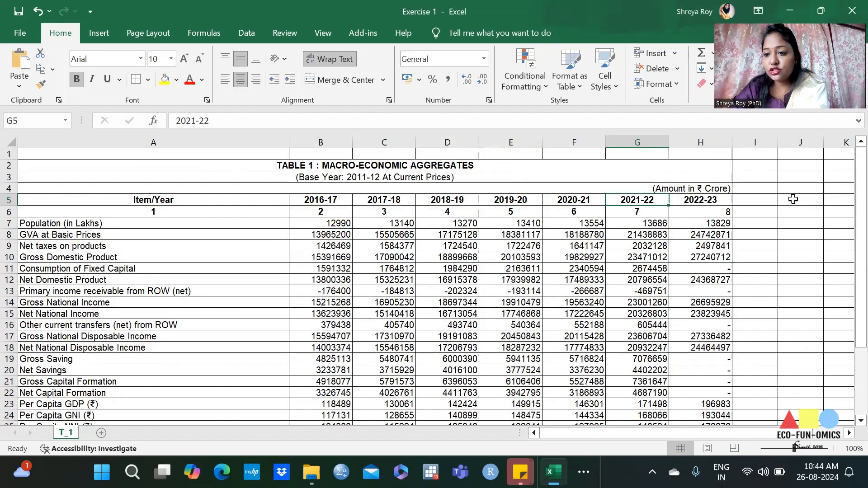
Step: Enter the sample numbers 1, 2, 3, 5, 4 and 5 in cells J5 to J10 beside the table
click(810, 200)
text(1)
key(Return)
text(2)
key(Return)
text(3)
key(Return)
text(5)
key(Return)
text(4)
key(Return)
text(5)
key(Return)
key(Return)
Step: Leave cell J11 blank and enter 8, 9, 0, 0, 2 and 23 in cells J12 to J17
text(8)
key(Return)
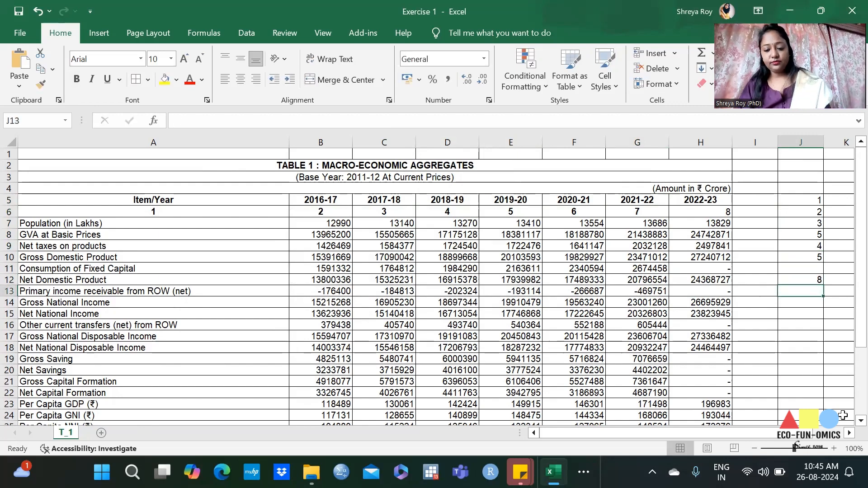
text(9)
key(Return)
text(0)
key(Return)
text(0)
key(Return)
text(2)
key(Return)
text(23)
key(Return)
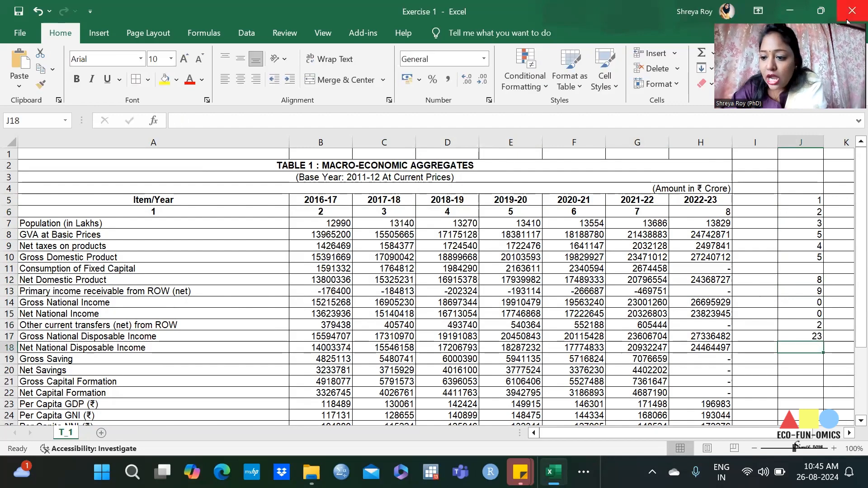
Step: Delete the blank cell J11, shifting the sample numbers below it up
click(799, 269)
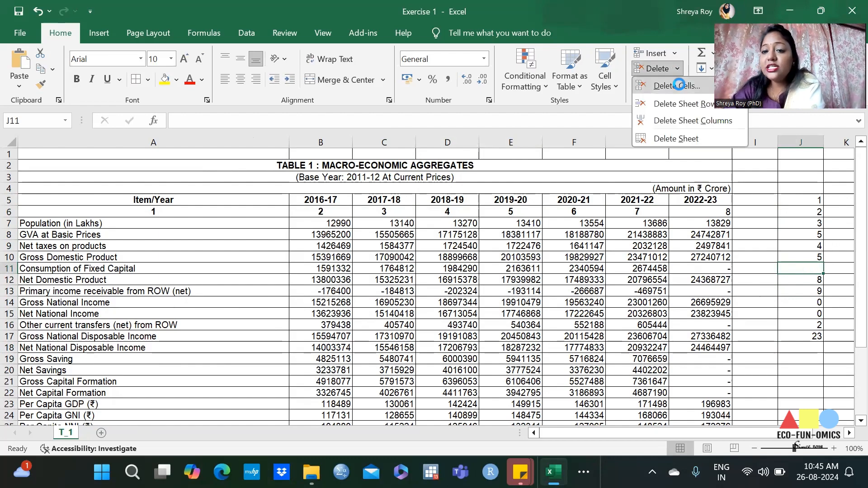
click(677, 86)
click(437, 228)
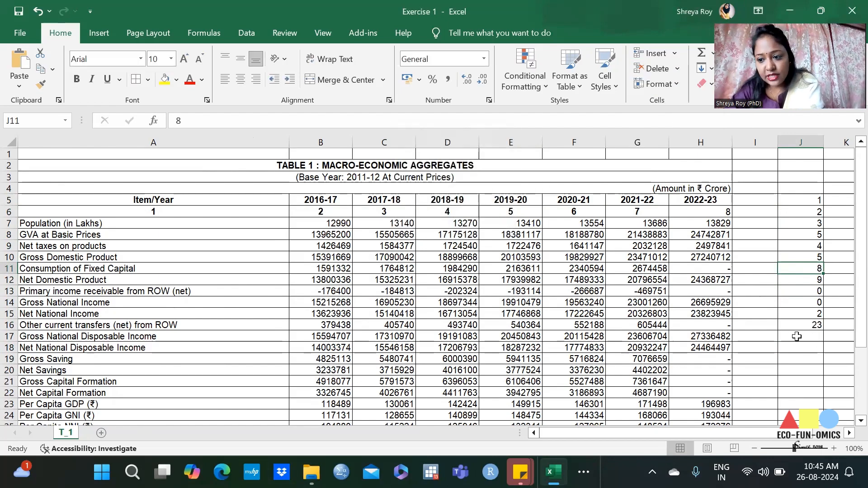
Step: Undo the cell deletion and move the sample numbers from J12:J17 up into J11:J16
key(ctrl+z)
drag(805, 279, 827, 280)
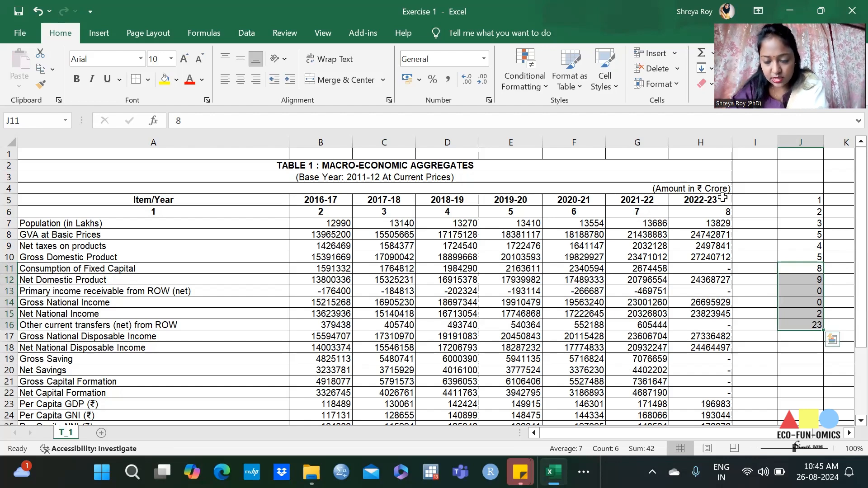
Step: Delete column J with the sample numbers, and the blank first row above the table title
click(511, 246)
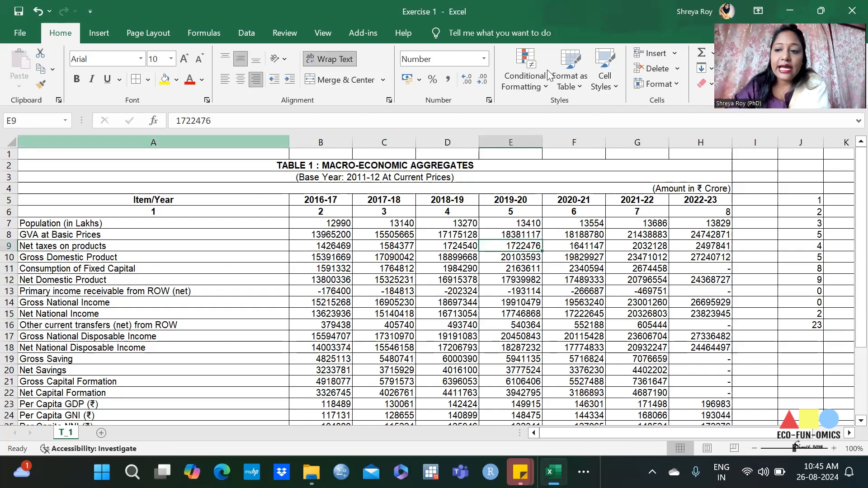
click(798, 142)
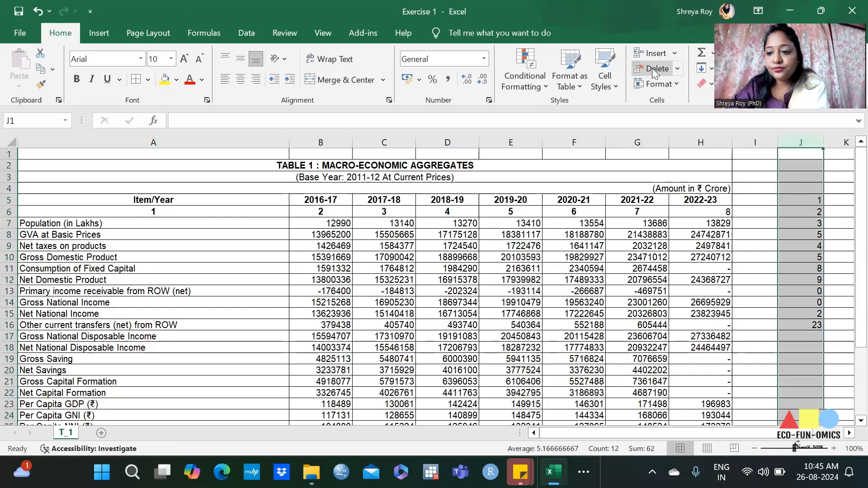
click(320, 257)
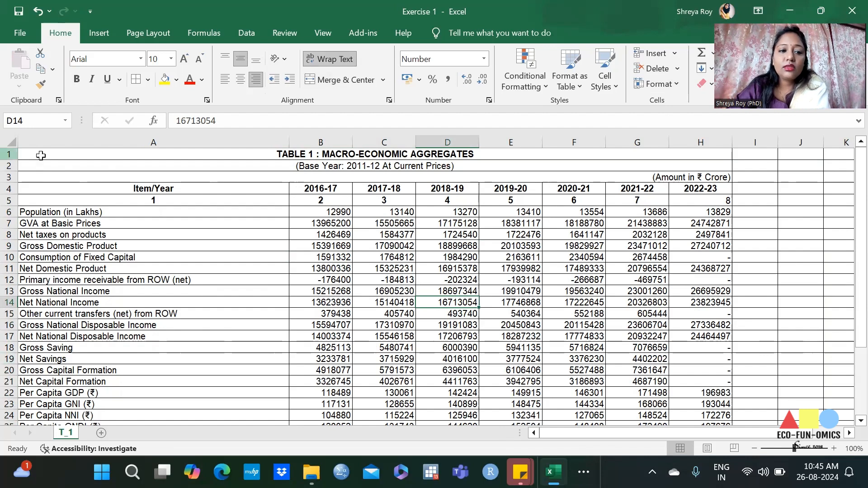
Step: Delete the three rows holding the table title, the base year note and the amount unit
drag(4, 154, 4, 177)
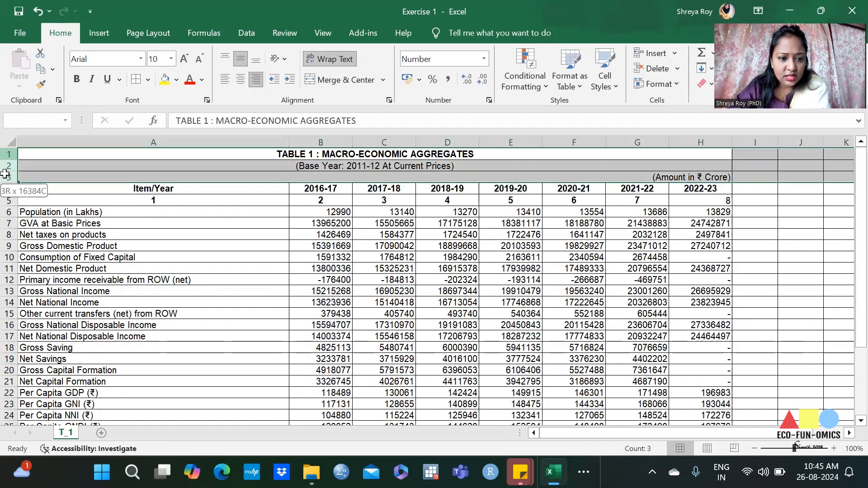
click(646, 68)
click(447, 234)
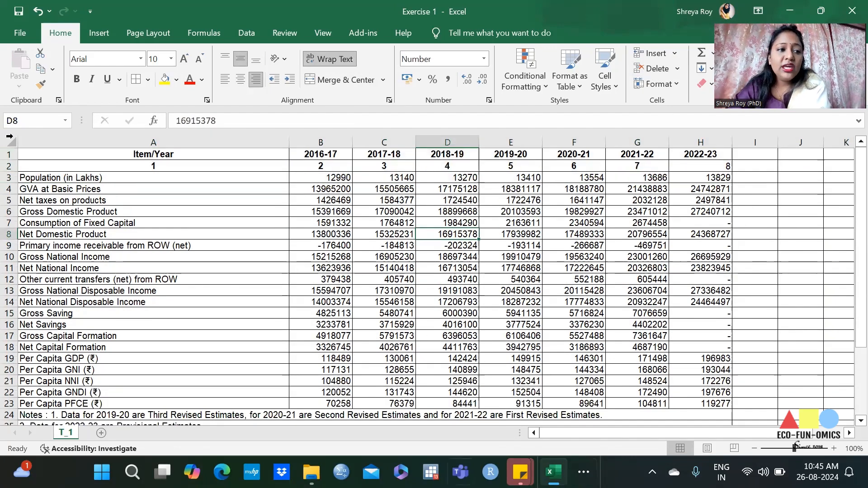
Step: Freeze the top row containing the Item/Year and year headers
click(9, 154)
scroll(323, 294, down, 5)
scroll(322, 289, up, 5)
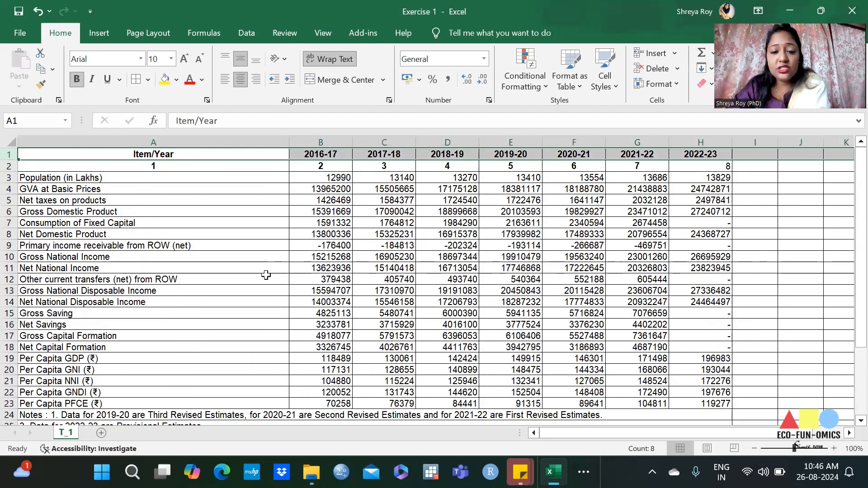
scroll(274, 278, down, 2)
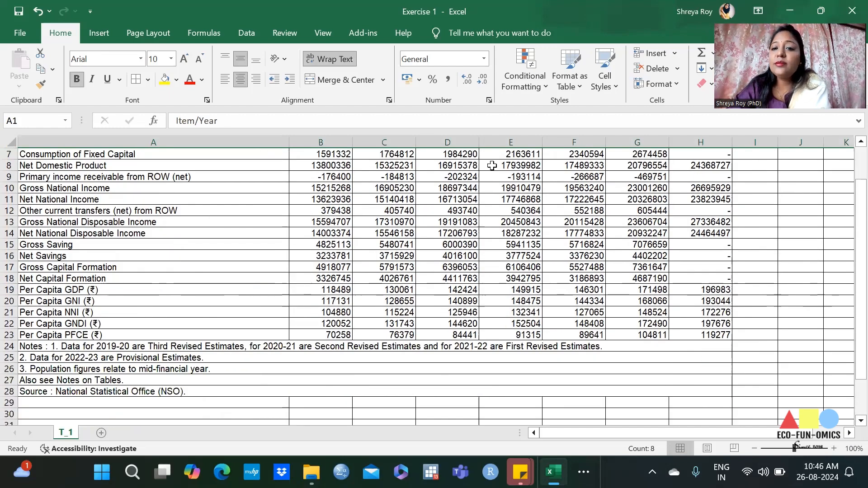
scroll(263, 151, up, 2)
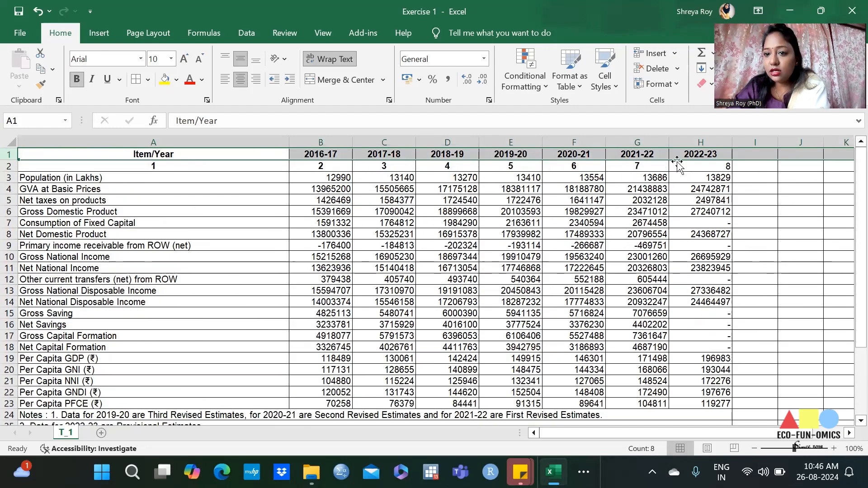
click(300, 30)
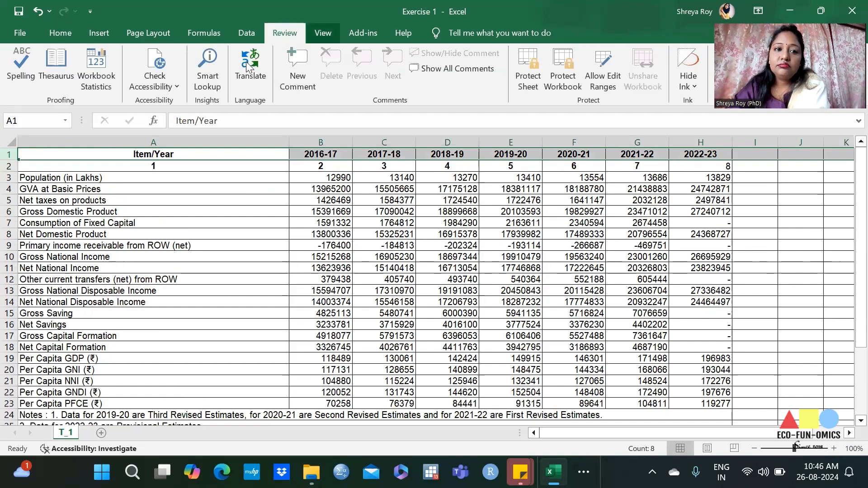
click(322, 33)
click(46, 293)
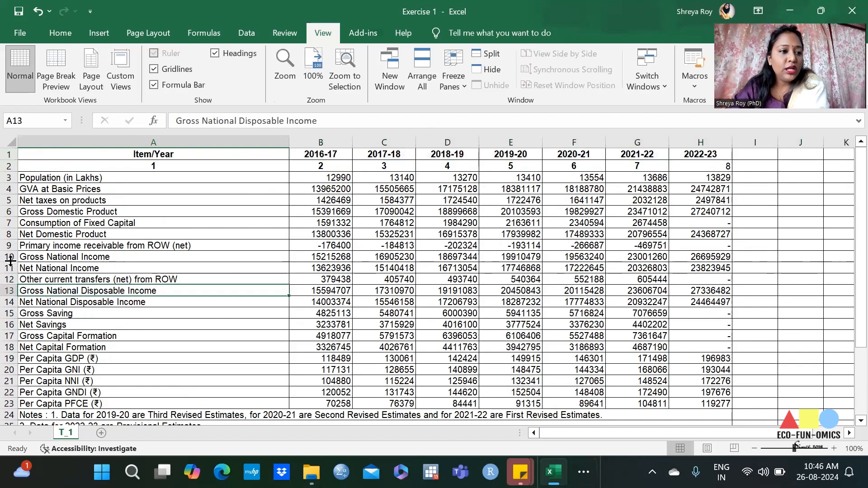
click(11, 154)
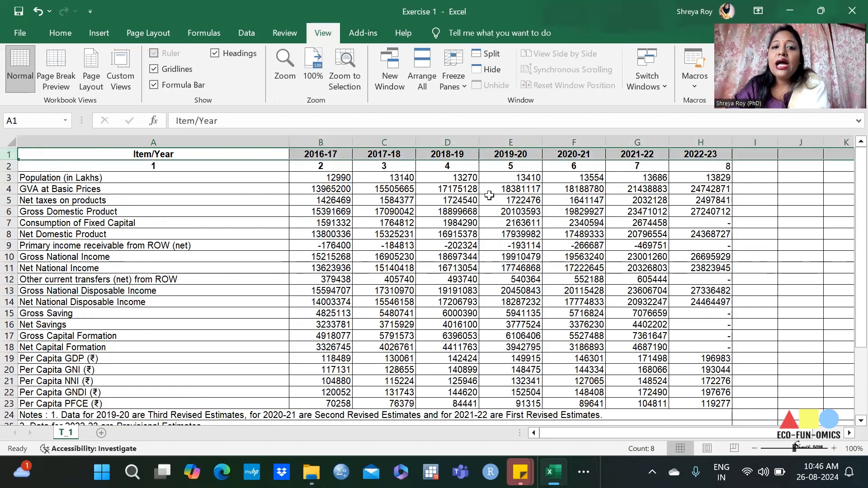
click(463, 68)
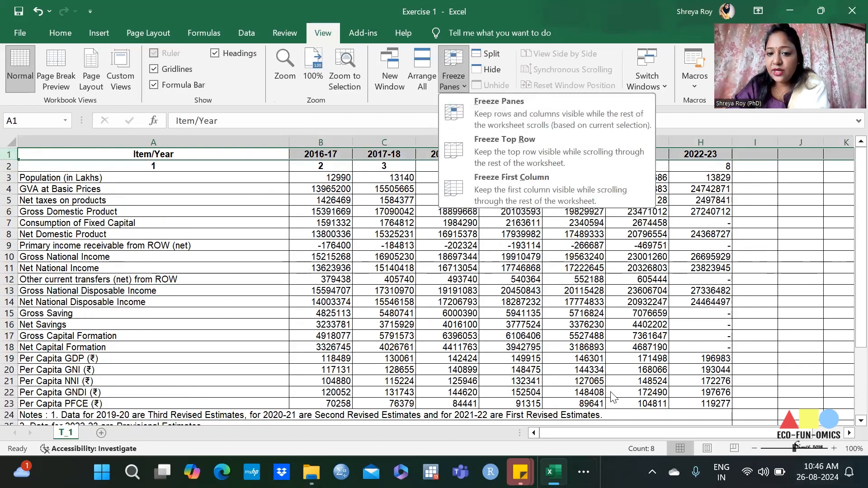
click(504, 149)
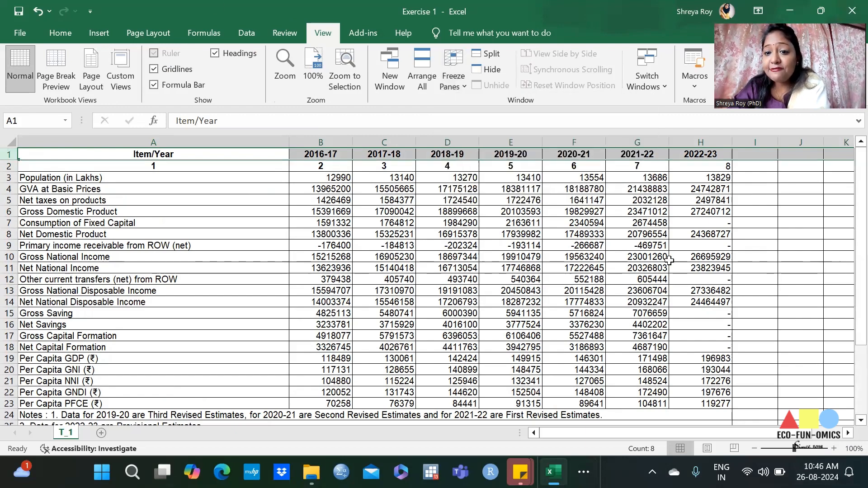
scroll(427, 265, down, 2)
scroll(428, 266, down, 9)
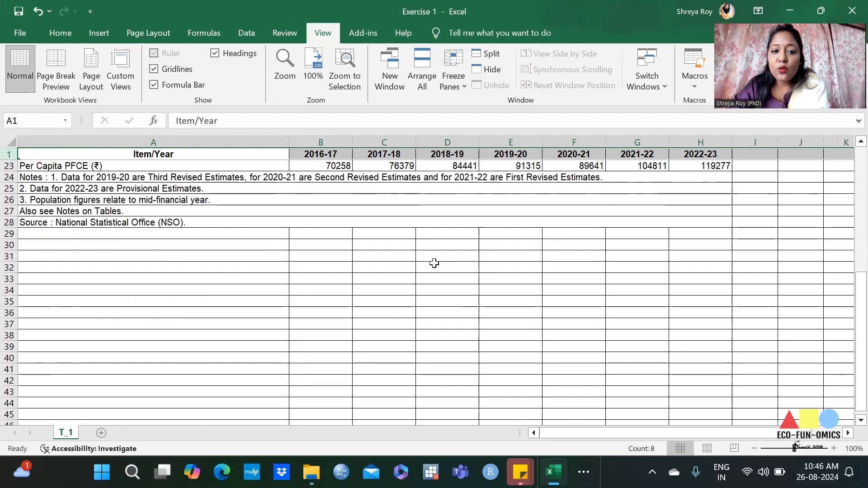
scroll(437, 261, up, 11)
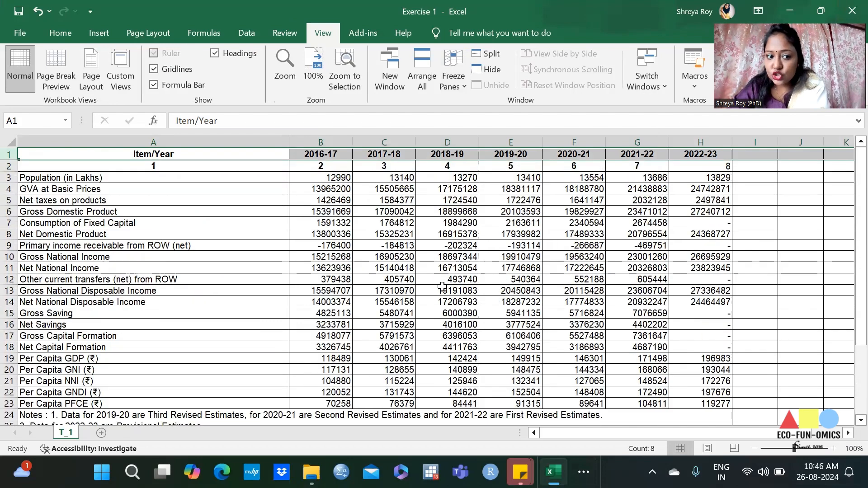
Step: Freeze the first column containing the item names
click(160, 134)
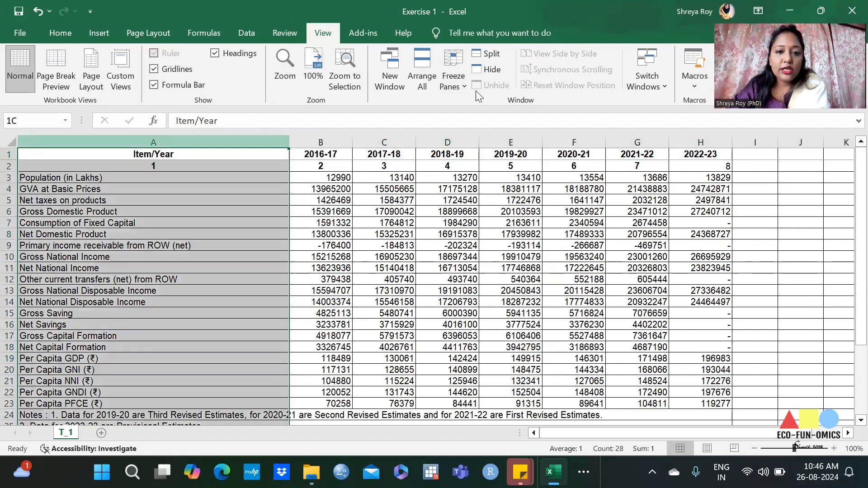
click(455, 91)
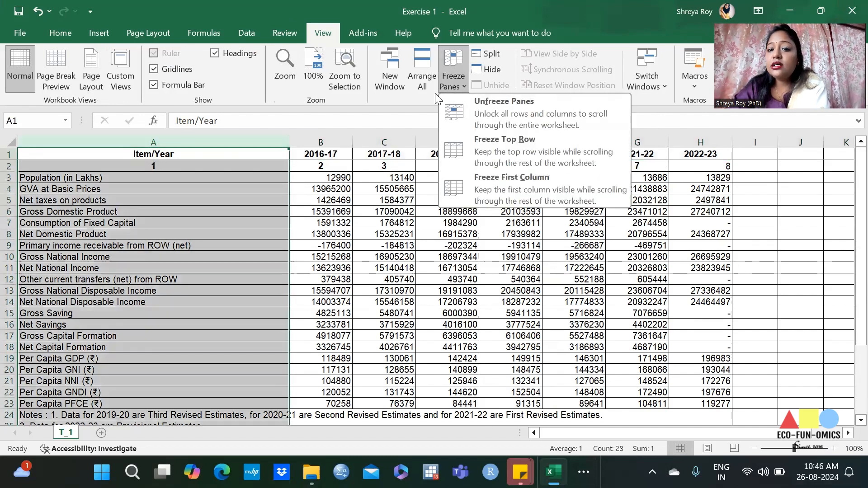
click(530, 176)
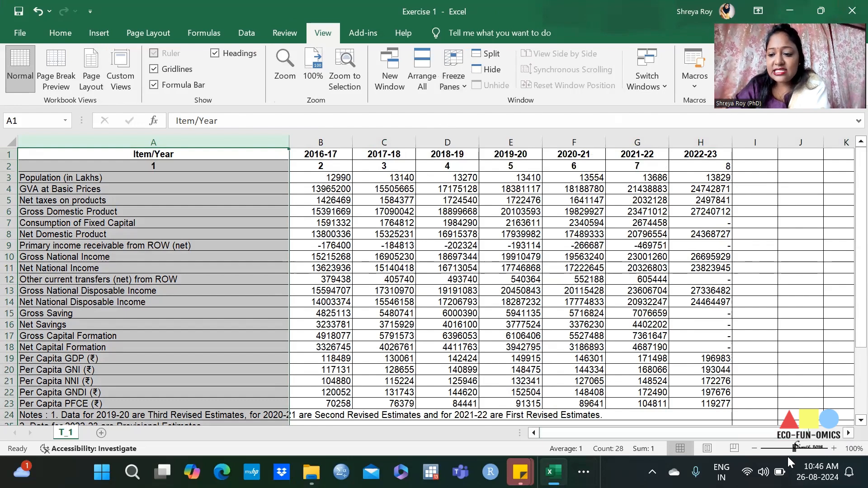
Step: Enlarge the sheet to 130% to check the frozen item column against the year columns, and reduce the zoom to 110%
click(833, 449)
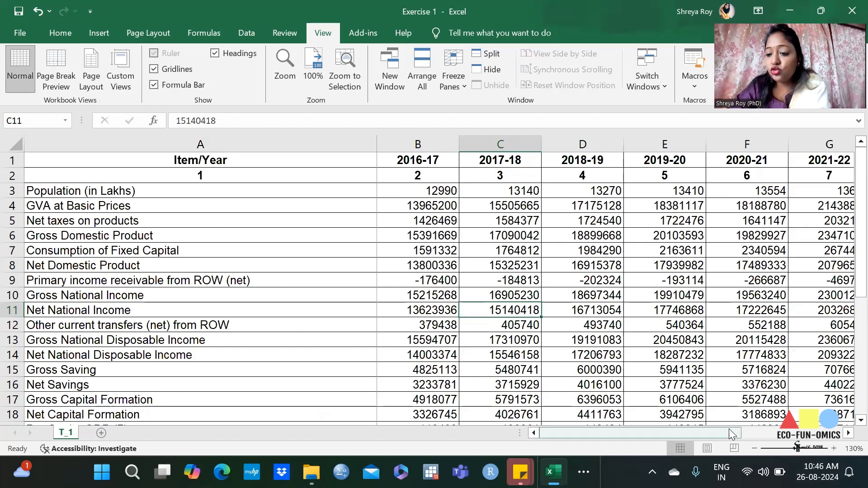
mouse_move(623, 432)
mouse_down()
mouse_move(718, 431)
mouse_move(636, 435)
mouse_up()
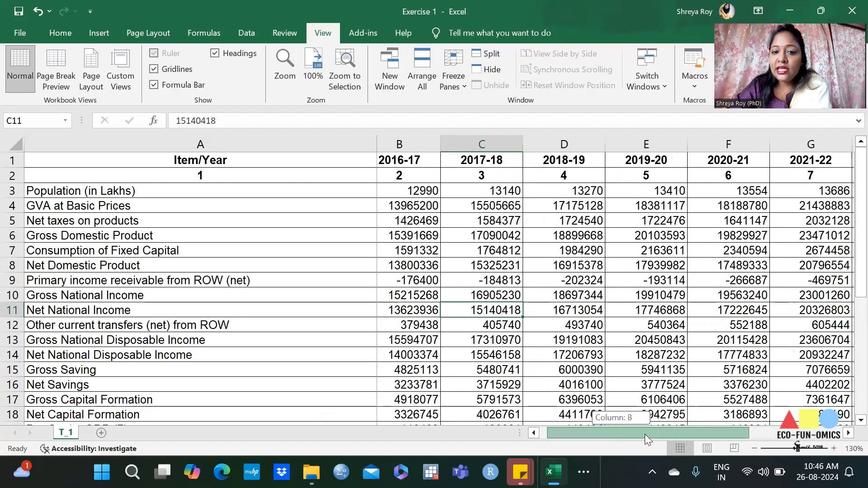
drag(726, 437, 633, 434)
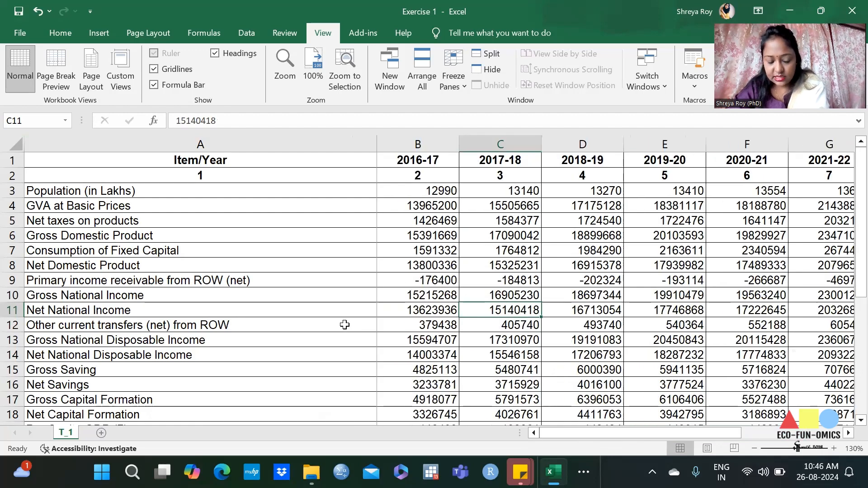
key(ctrl+z)
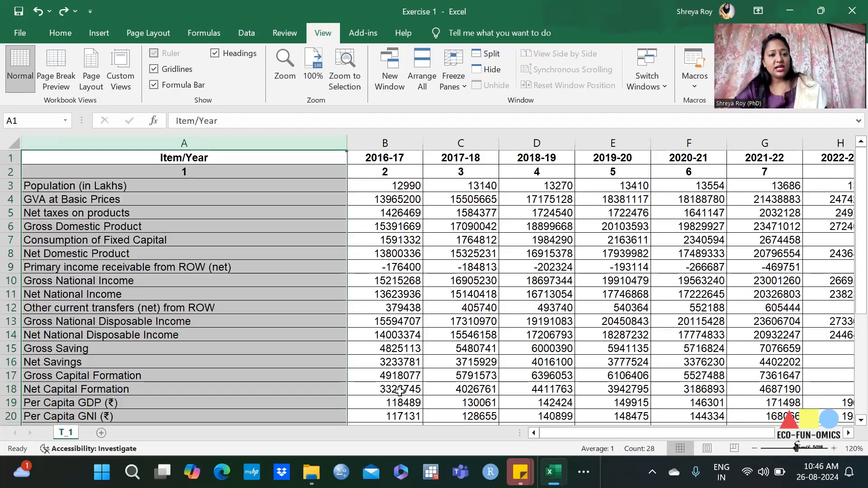
scroll(389, 388, down, 1)
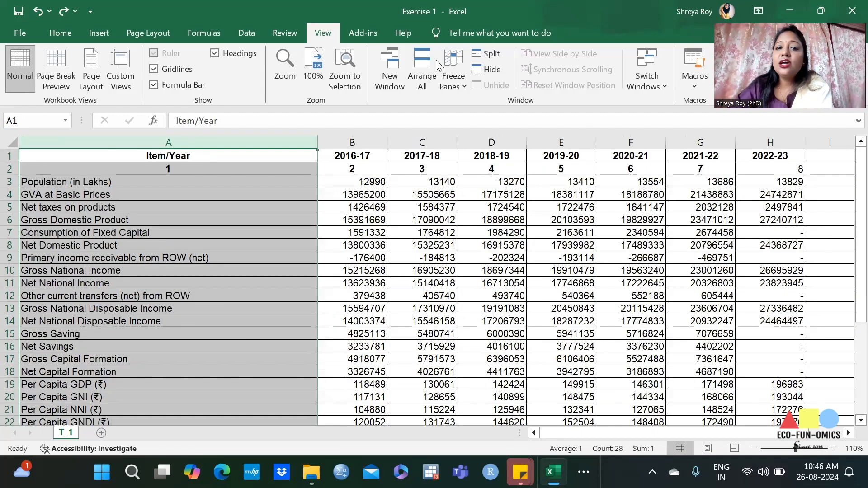
Step: Unfreeze the panes of the sheet and reopen the freeze options
click(422, 347)
click(453, 81)
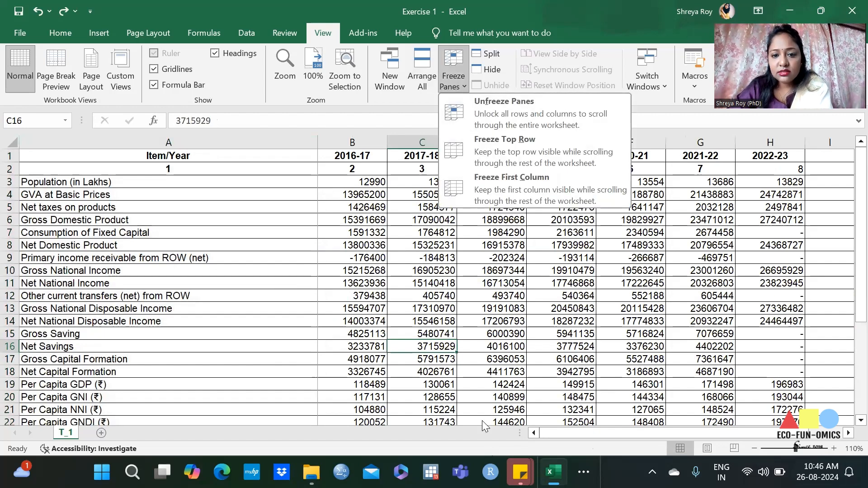
click(465, 87)
click(453, 77)
click(490, 118)
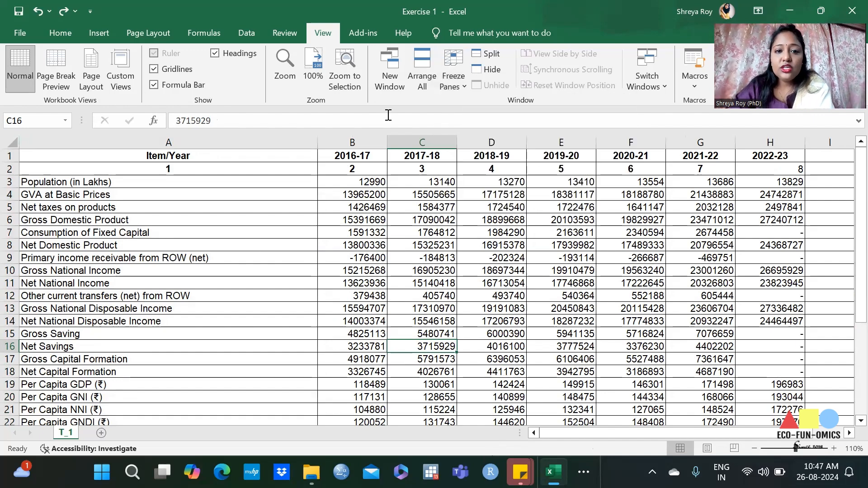
click(464, 77)
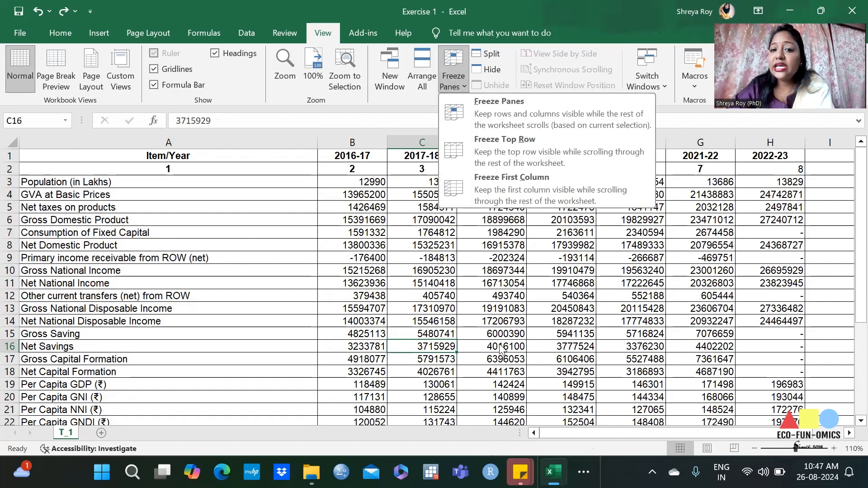
Step: Freeze the panes at cell C16 and check the locked rows and columns at lower zoom levels
click(560, 111)
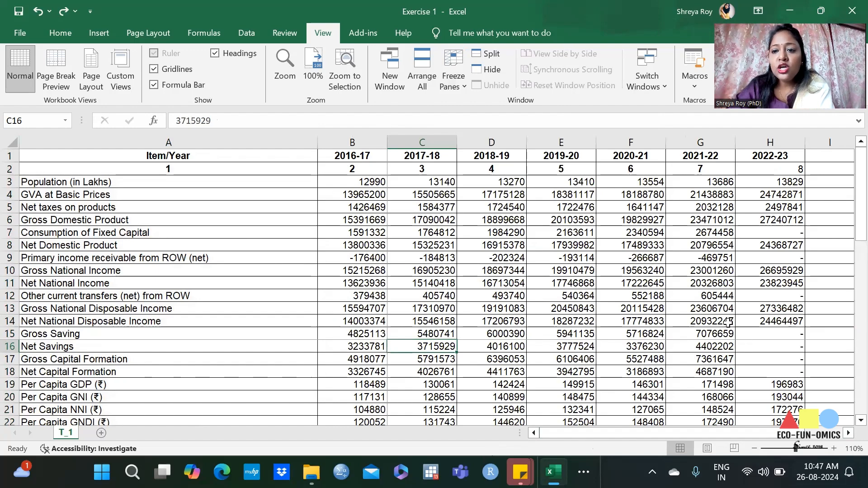
scroll(728, 322, down, 1)
scroll(729, 322, down, 1)
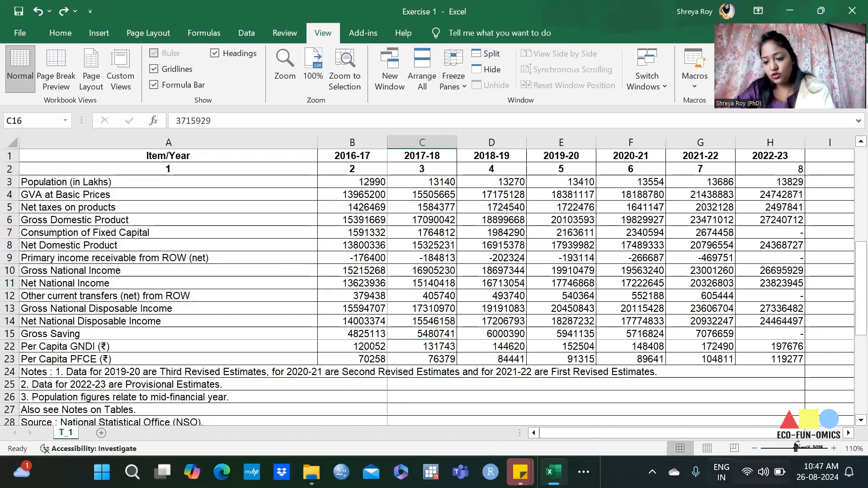
click(754, 449)
click(755, 451)
click(755, 451)
click(755, 451)
click(755, 451)
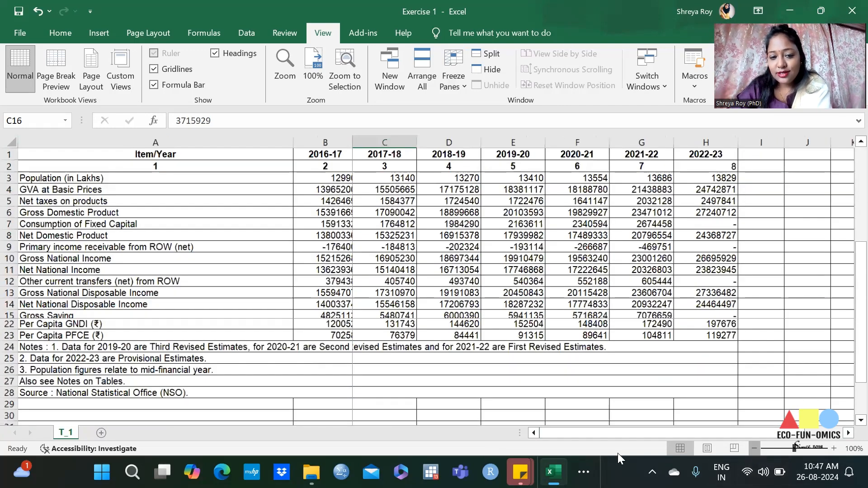
click(834, 449)
click(833, 449)
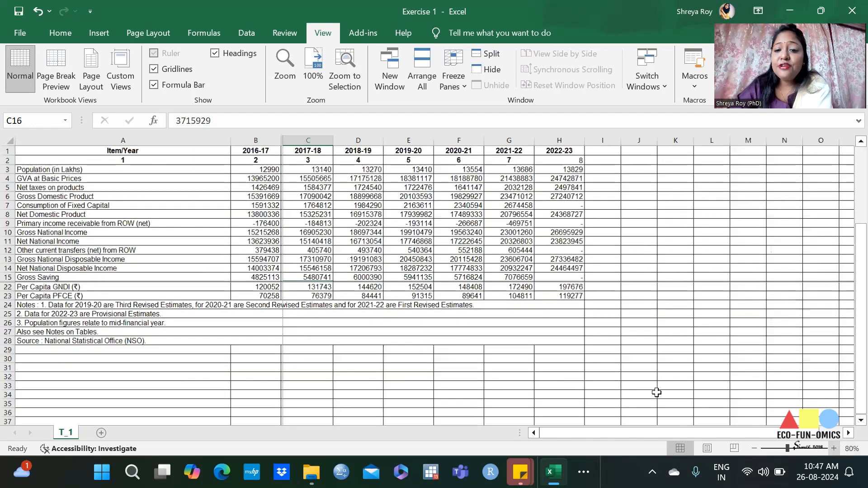
Step: Examine how the frozen rows and columns behave when moving through the sheet vertically and horizontally
scroll(606, 339, up, 2)
scroll(606, 335, up, 2)
scroll(606, 335, down, 3)
scroll(606, 336, up, 2)
scroll(604, 332, down, 3)
scroll(648, 418, up, 3)
drag(677, 435, 628, 443)
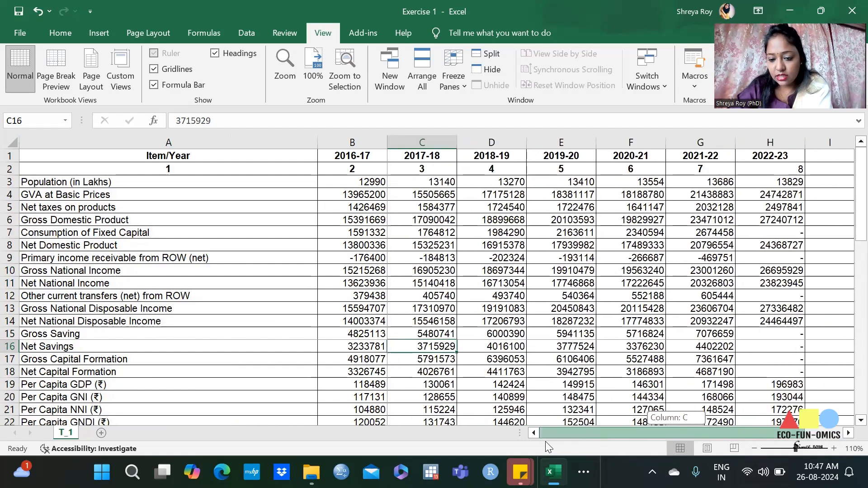
drag(546, 441, 546, 441)
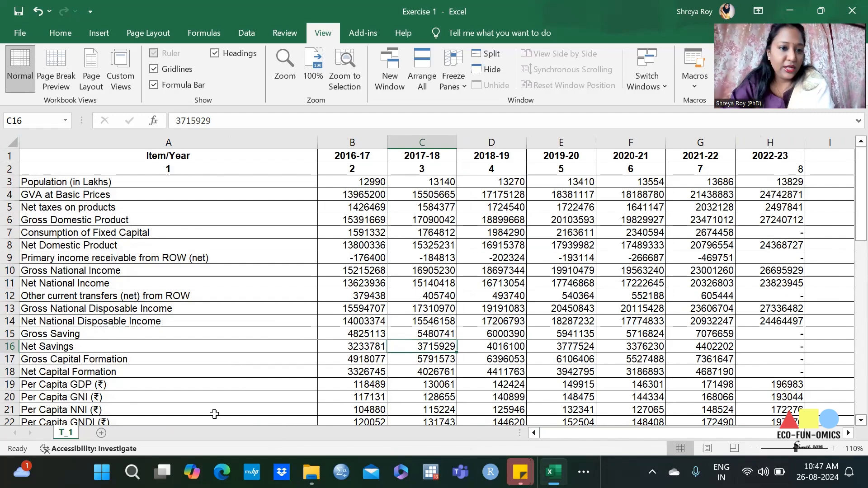
Step: Reduce the sheet's zoom to 80% and check the frozen panes against the columns further along
scroll(268, 356, down, 1)
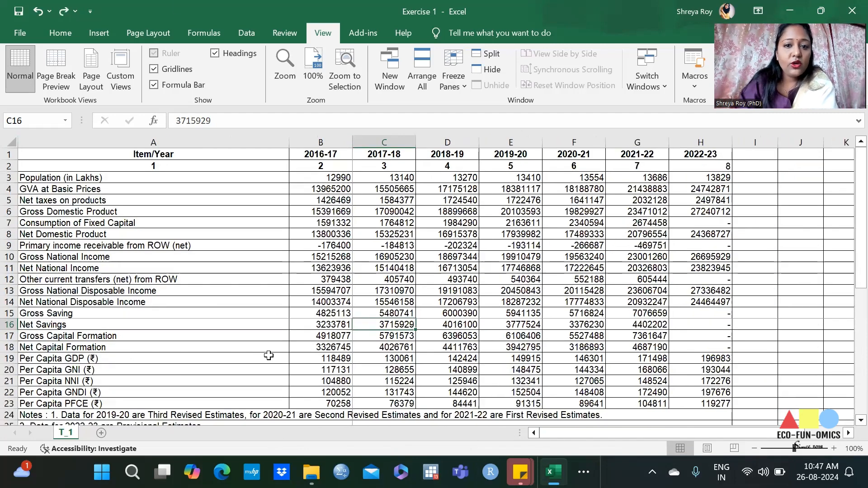
click(48, 40)
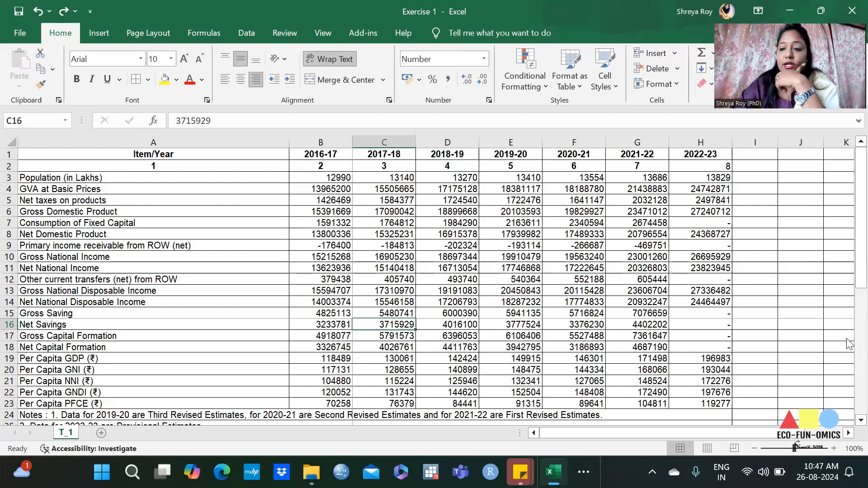
scroll(177, 187, down, 1)
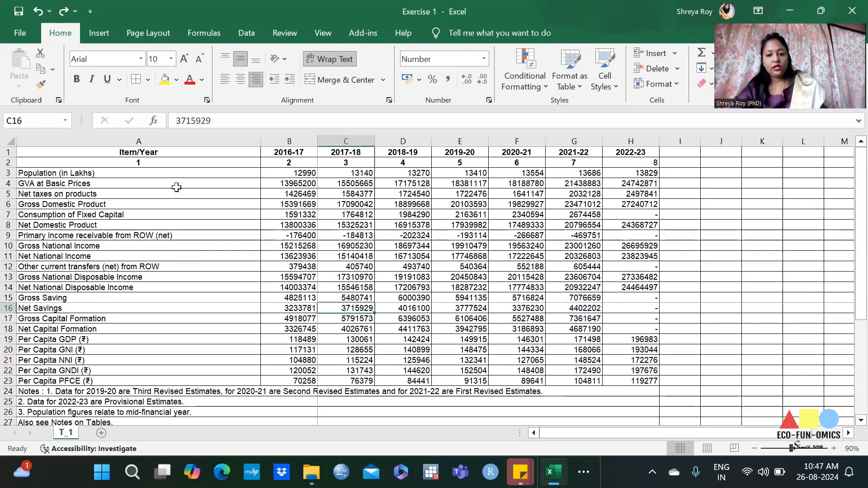
scroll(88, 172, down, 1)
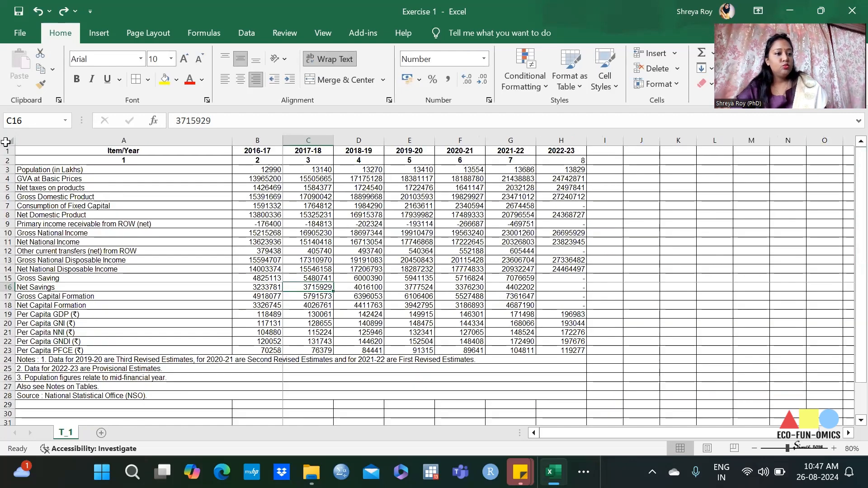
click(848, 433)
click(848, 433)
click(848, 433)
drag(826, 433, 573, 441)
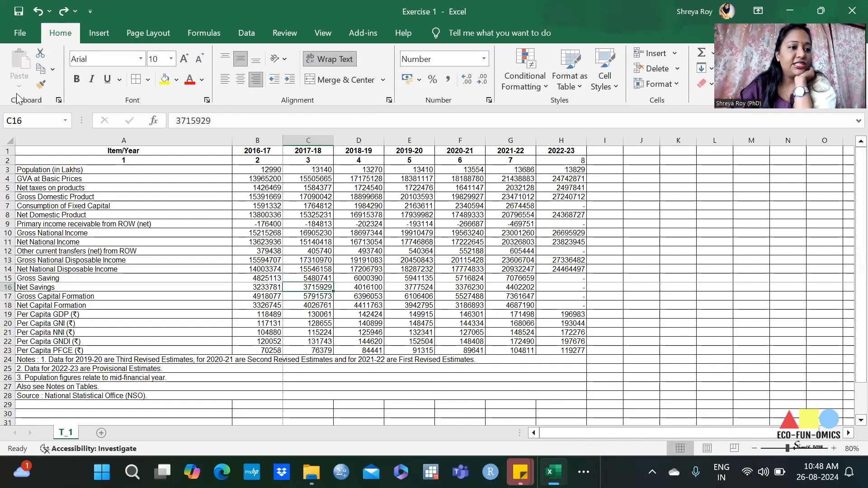
Step: Select the whole sheet and unfreeze its panes
click(8, 141)
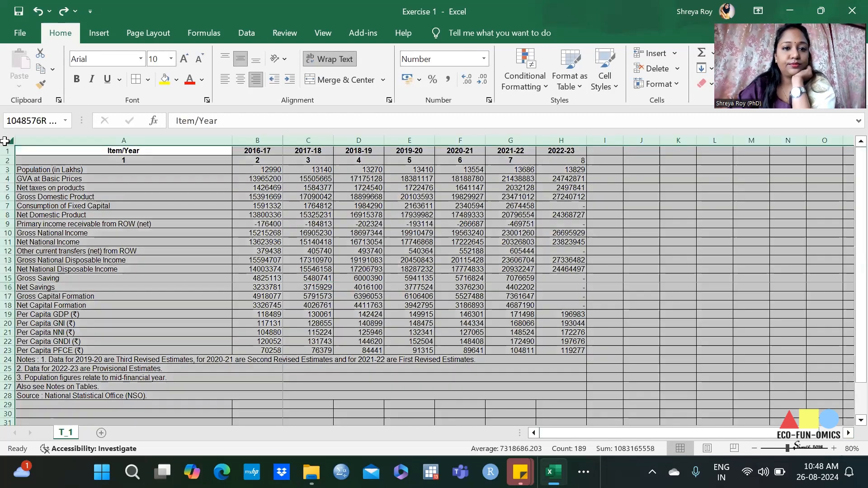
click(330, 36)
click(456, 71)
click(470, 116)
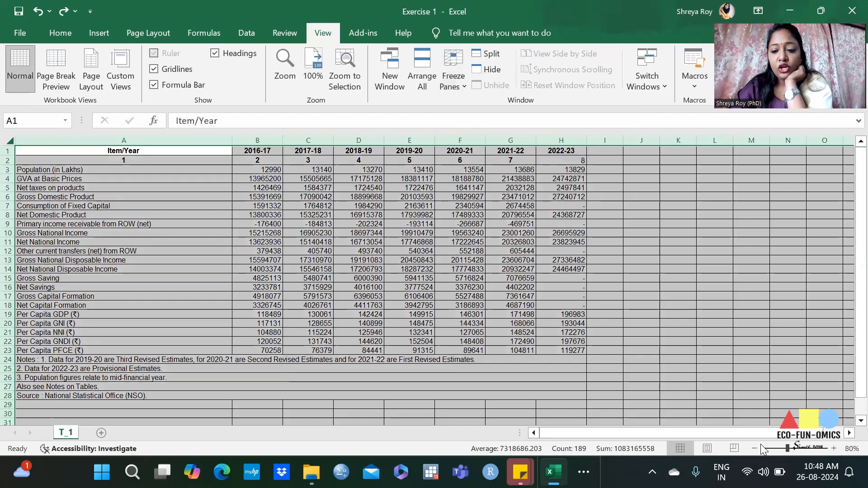
Step: Enlarge the unfrozen sheet to 120% to check it, and return the zoom to 80%
click(836, 451)
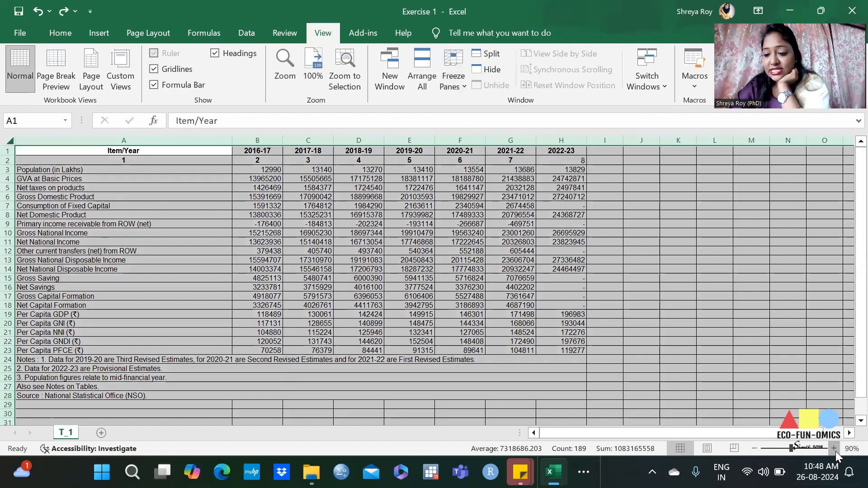
click(836, 450)
click(835, 451)
click(835, 452)
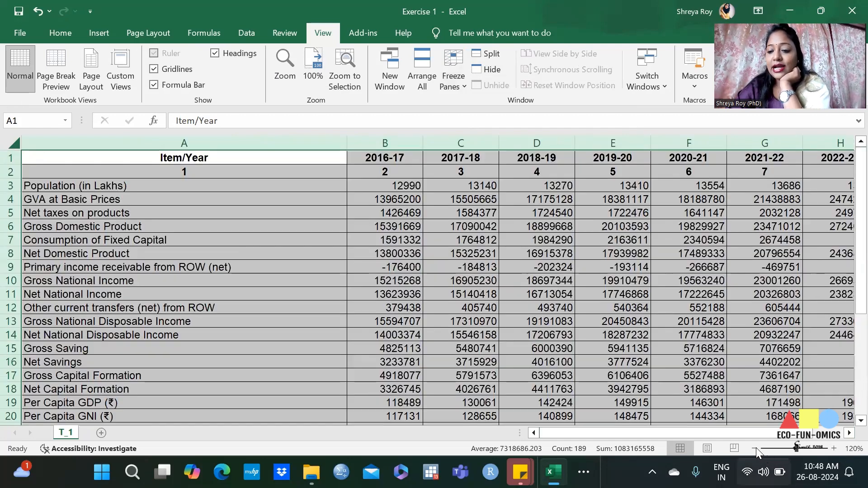
click(755, 448)
click(755, 448)
click(755, 448)
click(755, 448)
click(834, 448)
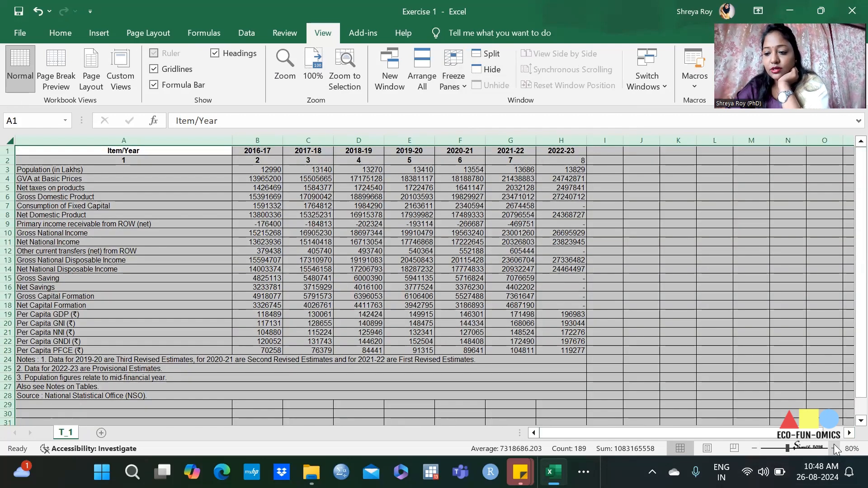
click(834, 448)
click(835, 448)
click(834, 449)
click(755, 450)
click(755, 451)
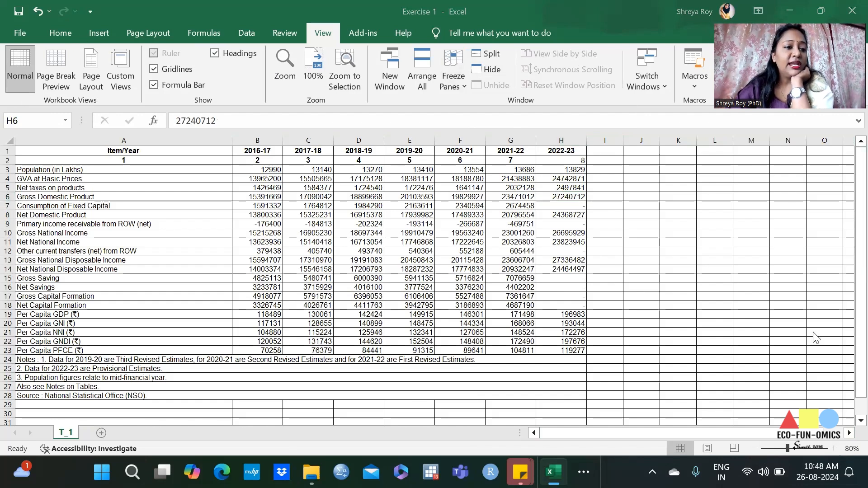
Step: Narrow column A to about half its width and slightly widen column G holding the 2021-22 data
click(123, 141)
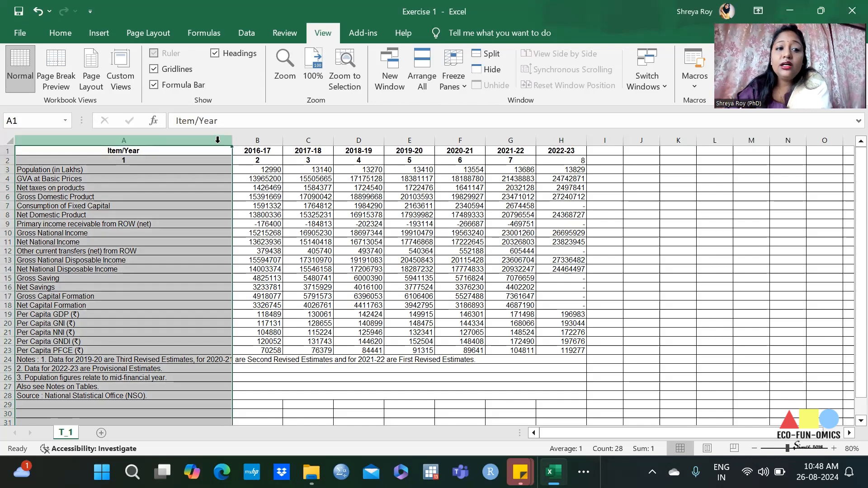
drag(233, 144, 119, 144)
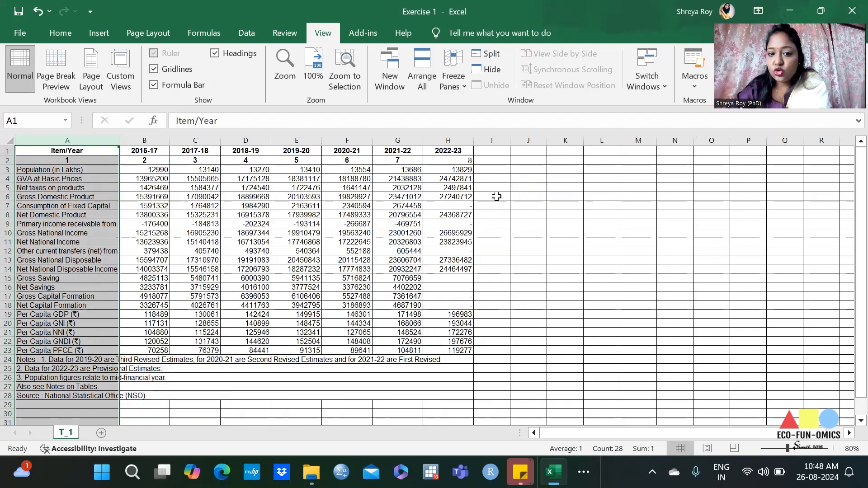
click(450, 224)
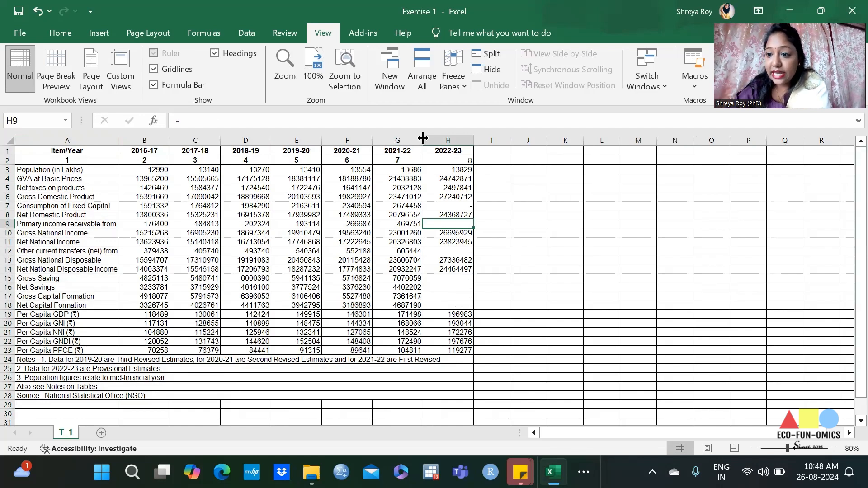
mouse_move(422, 138)
mouse_down()
mouse_move(544, 144)
mouse_move(403, 145)
mouse_move(430, 142)
mouse_up()
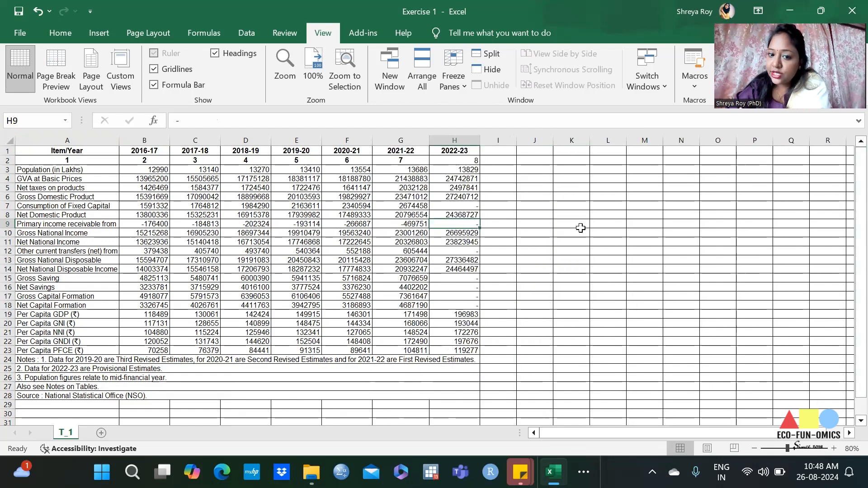
Step: Slightly increase the height of row 2 containing the column numbers, and deselect the row
click(8, 160)
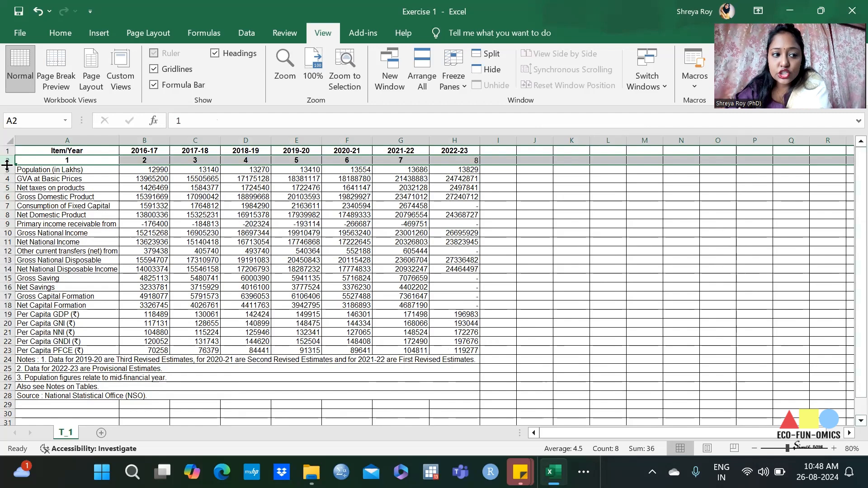
mouse_move(7, 164)
mouse_down()
mouse_move(7, 183)
mouse_move(8, 166)
mouse_up()
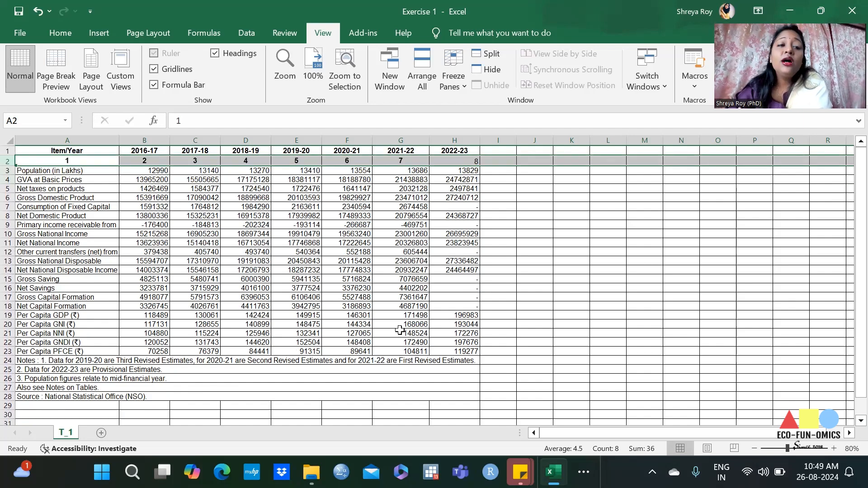
click(60, 33)
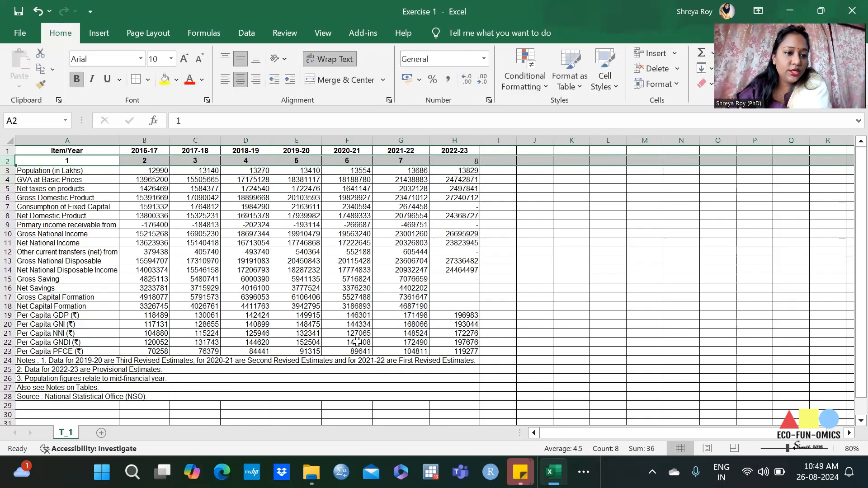
click(298, 279)
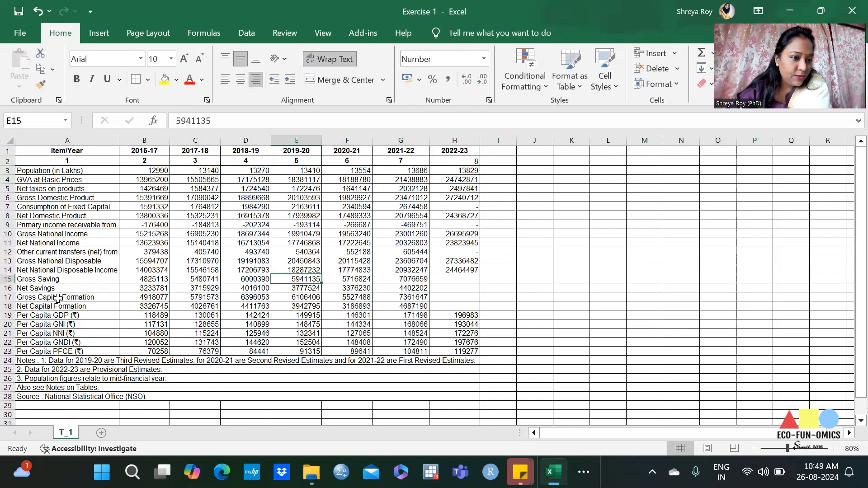
Step: Narrow column A until the item names are cut off, and select cell A9 to read its full text
click(99, 136)
drag(119, 140, 73, 149)
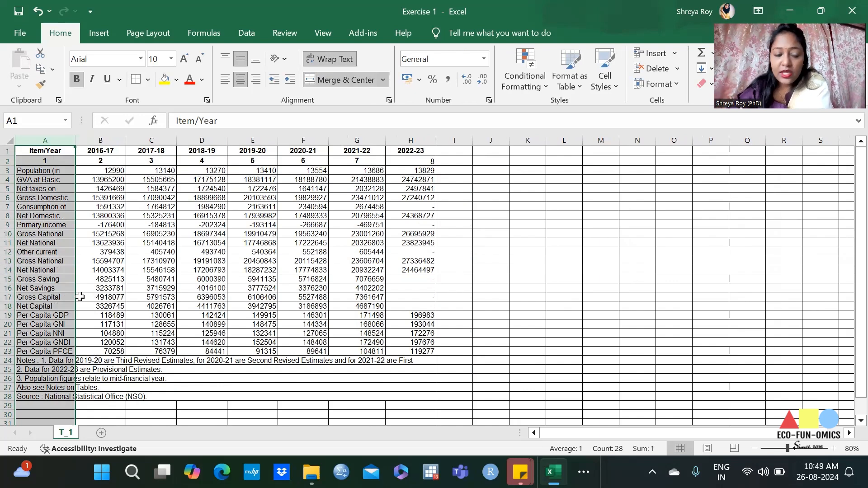
click(47, 225)
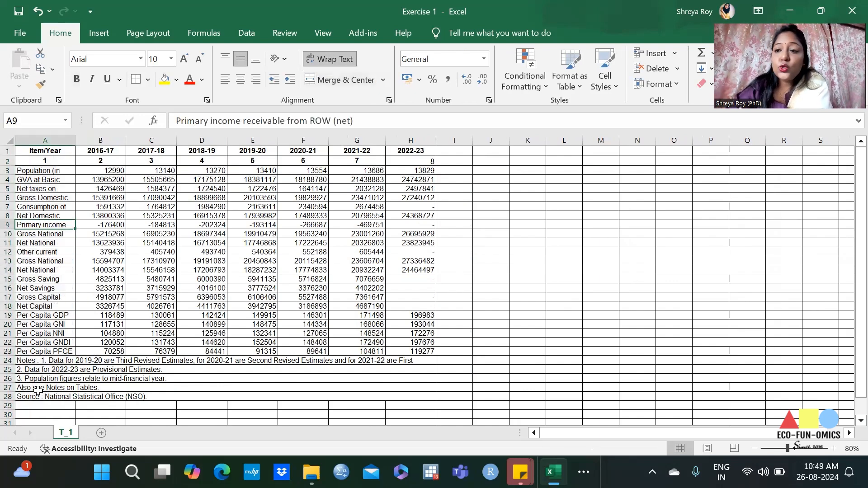
Step: Widen column A slightly, and AutoFit its width to the item names
click(66, 141)
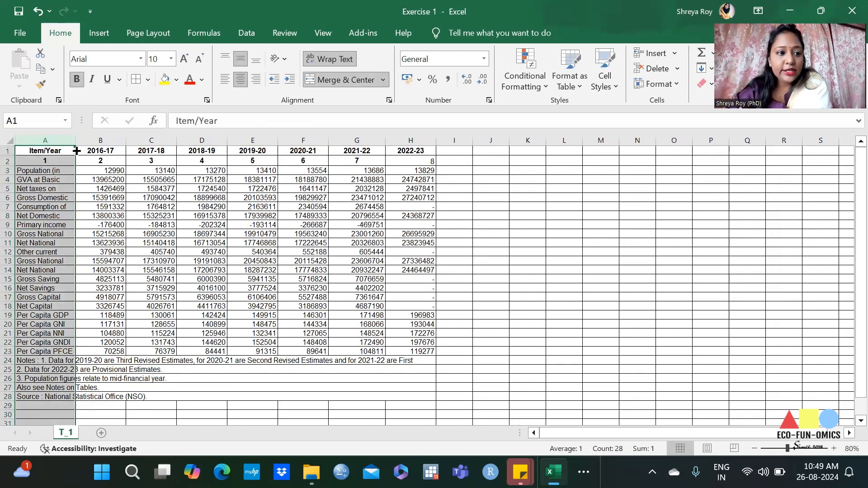
mouse_move(75, 141)
mouse_down()
mouse_move(132, 145)
mouse_move(86, 146)
mouse_up()
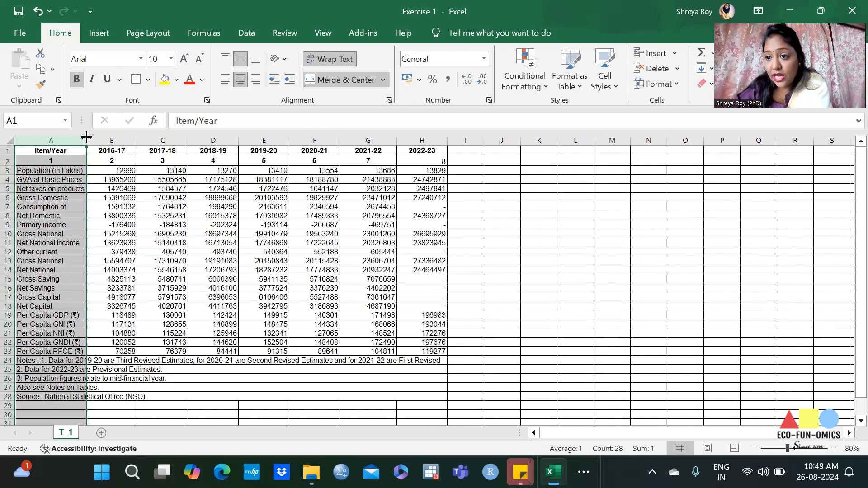
double_click(86, 137)
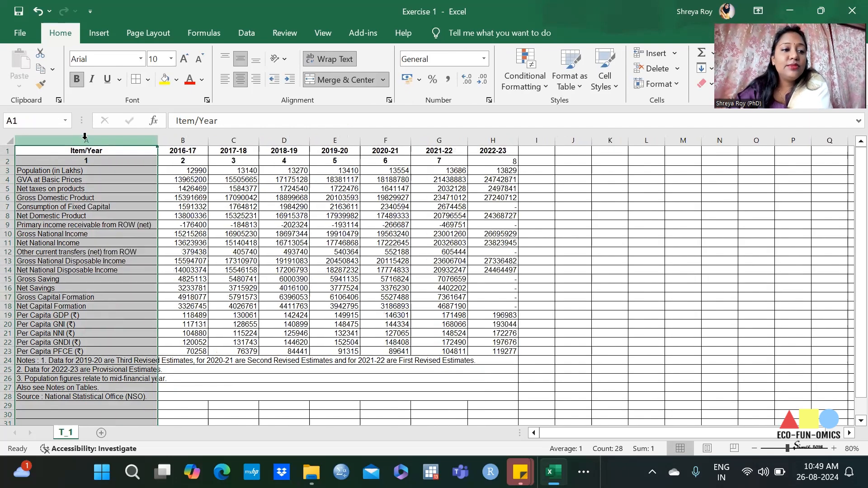
Step: Narrow column A again and turn off text wrapping for the Net National Disposable Income cell A14
click(255, 307)
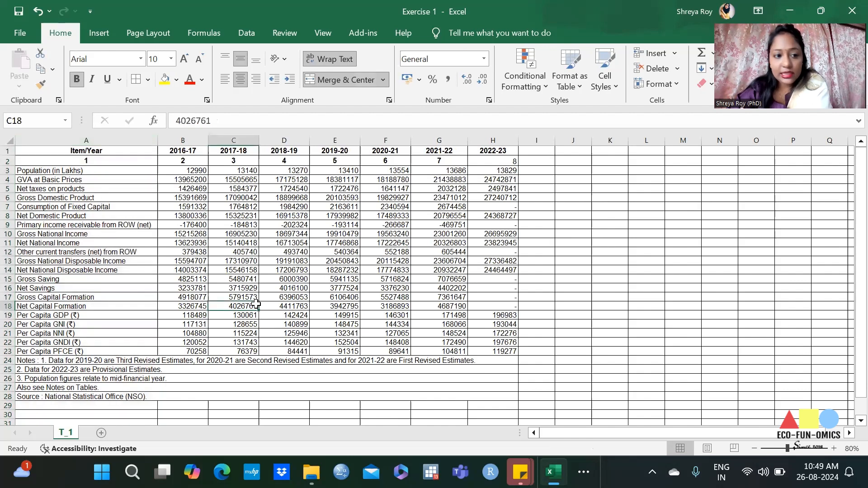
drag(157, 144, 100, 143)
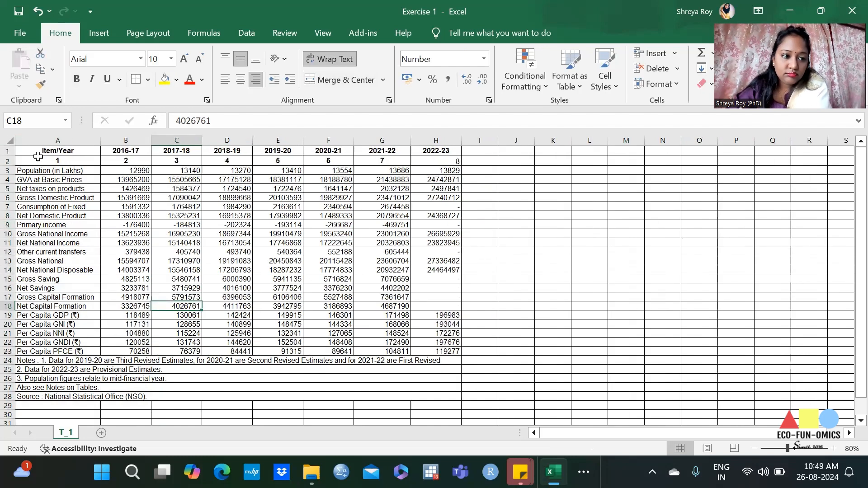
click(51, 269)
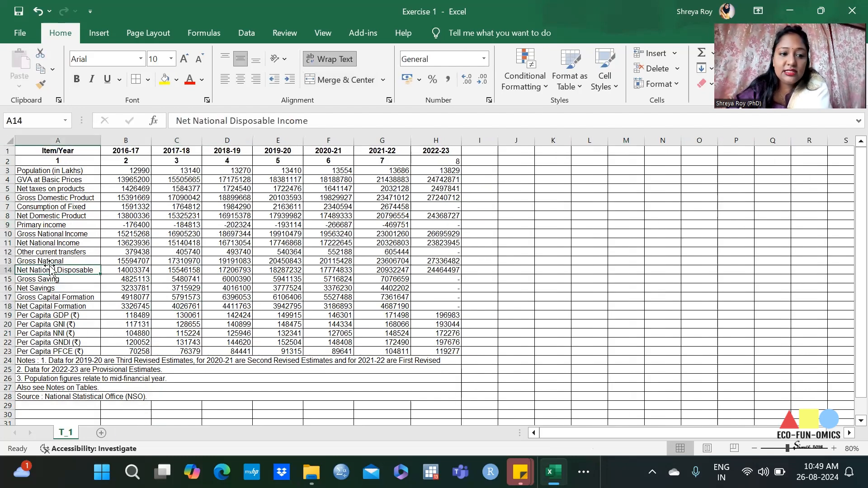
click(339, 58)
click(106, 288)
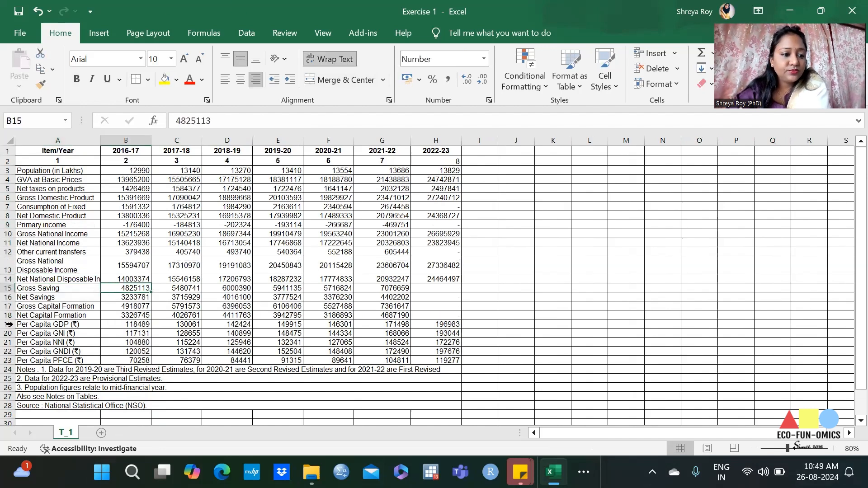
Step: Apply text wrapping to all of column A, check the Consumption of Fixed Capital cell A7, and undo the wrapping
click(58, 140)
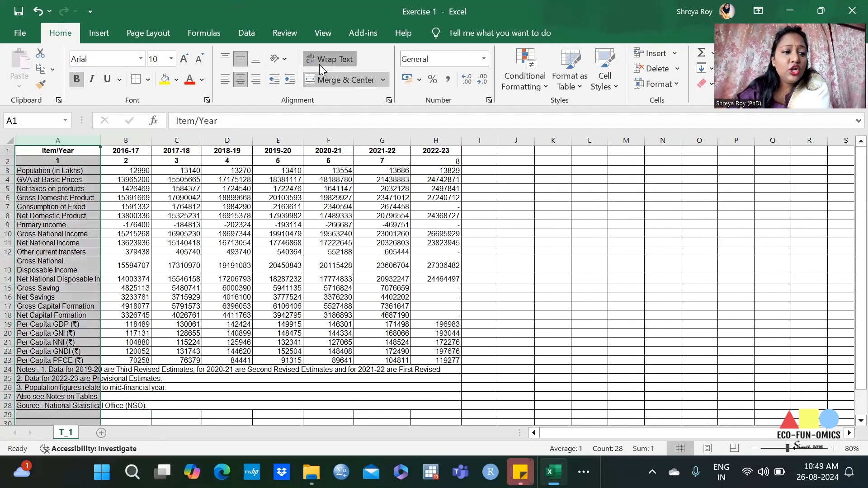
click(319, 64)
click(319, 64)
click(116, 369)
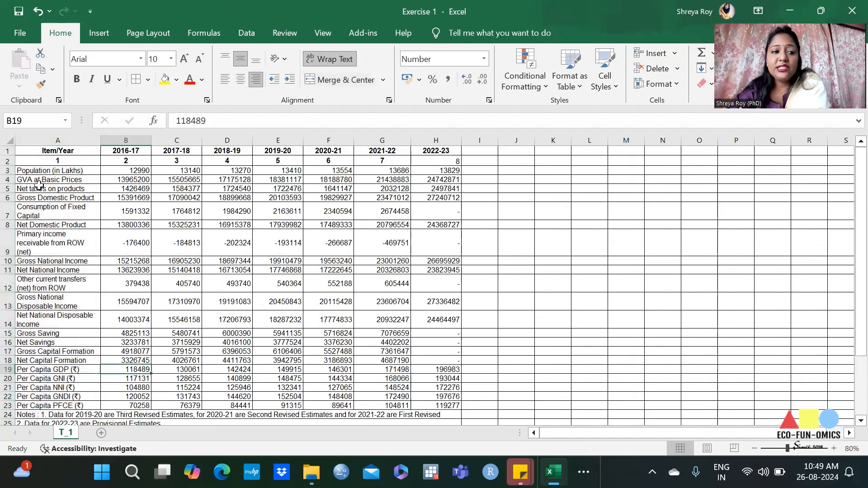
click(62, 212)
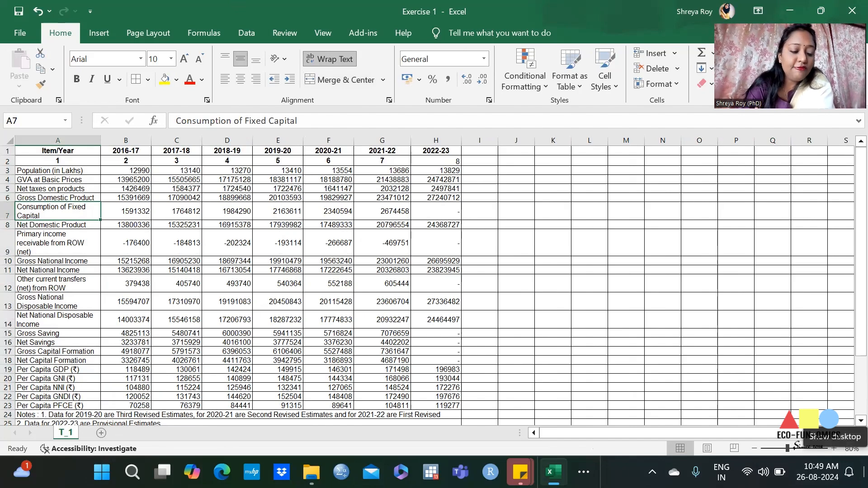
key(ctrl+z)
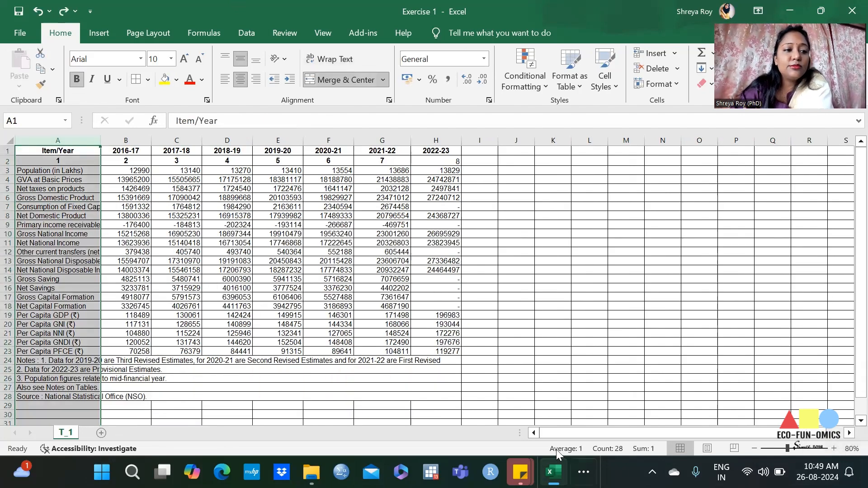
Step: Narrow column A slightly more and wrap the text of the entire column
click(81, 210)
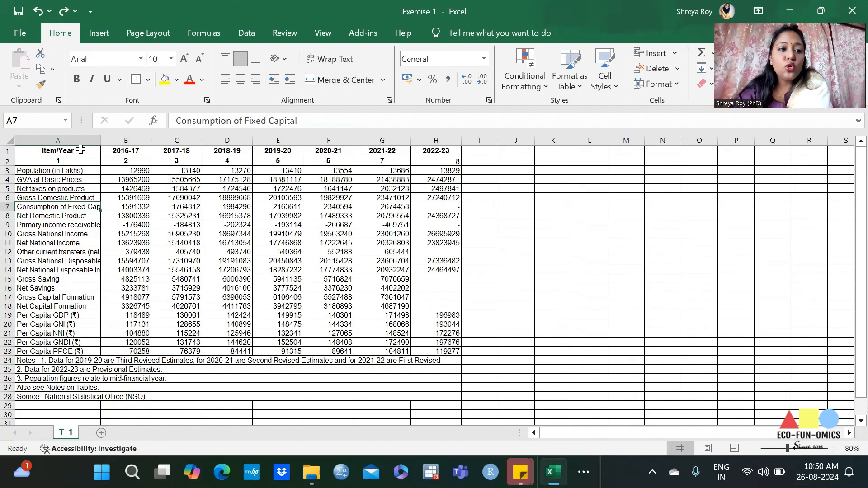
mouse_move(97, 136)
mouse_down()
mouse_move(130, 140)
mouse_move(92, 144)
mouse_up()
click(53, 144)
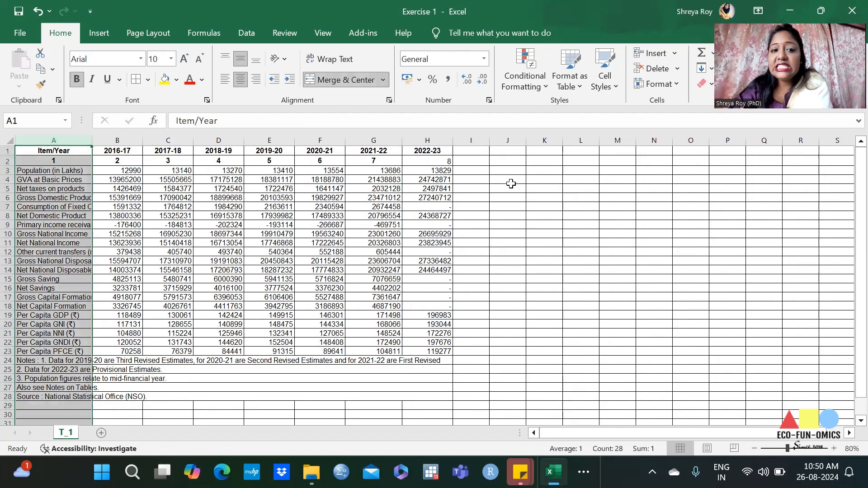
click(339, 60)
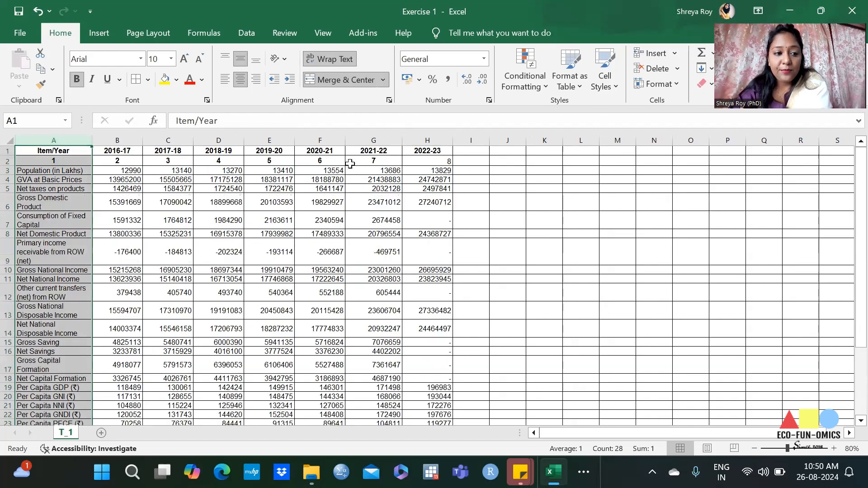
click(150, 271)
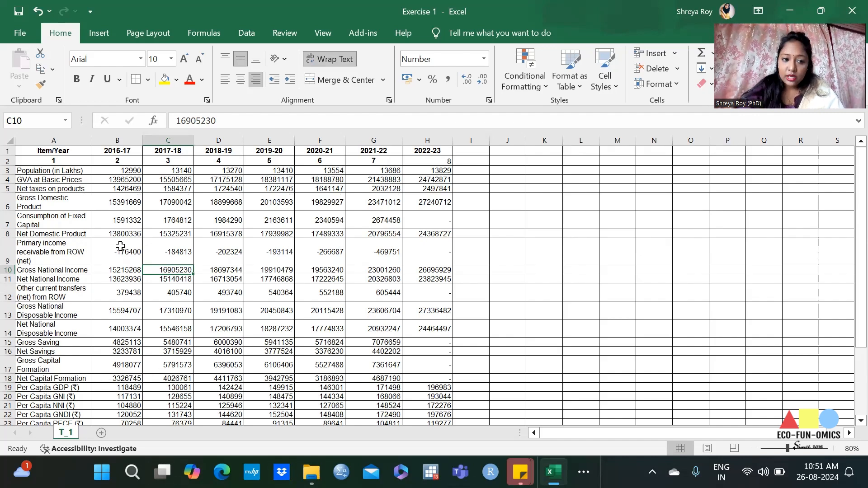
Step: Insert a blank row above the Item/Year header row
click(469, 170)
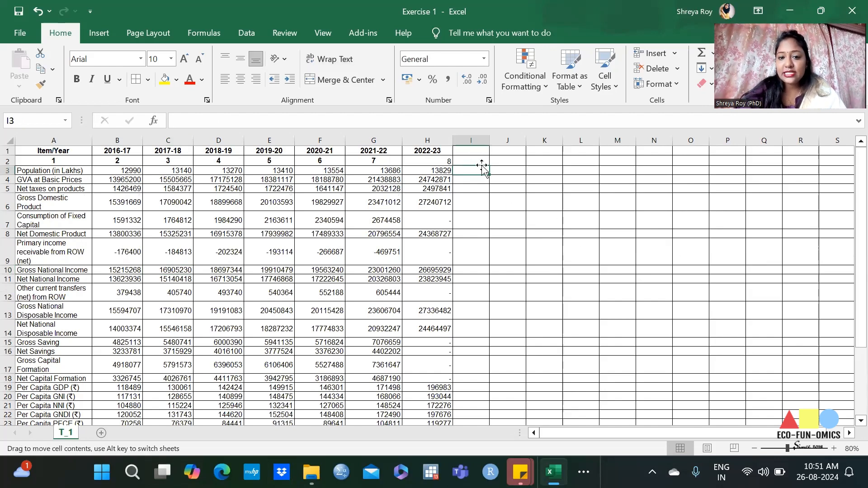
click(623, 163)
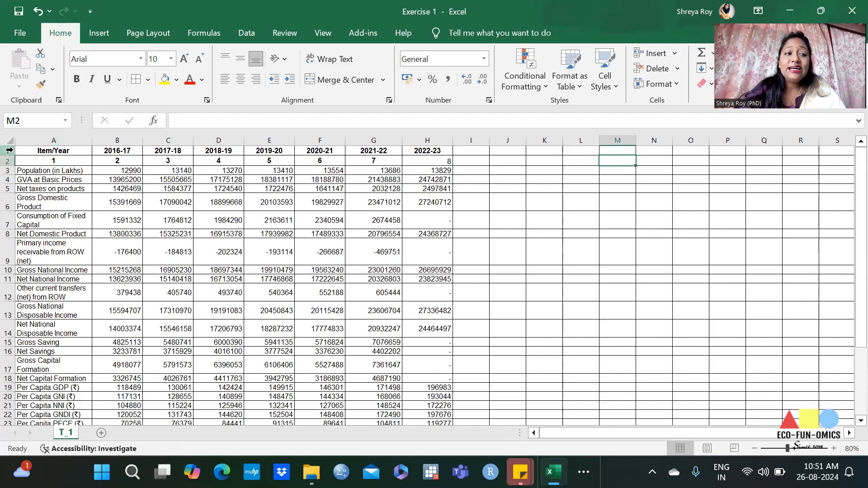
click(8, 150)
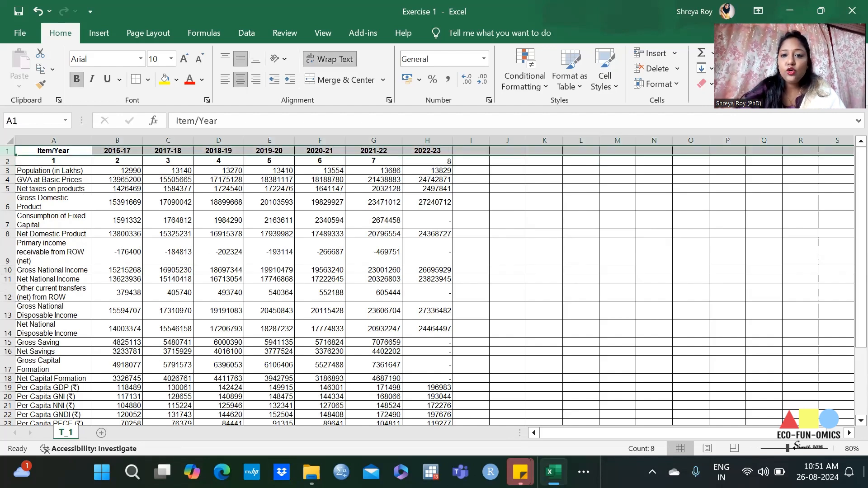
click(651, 53)
click(581, 228)
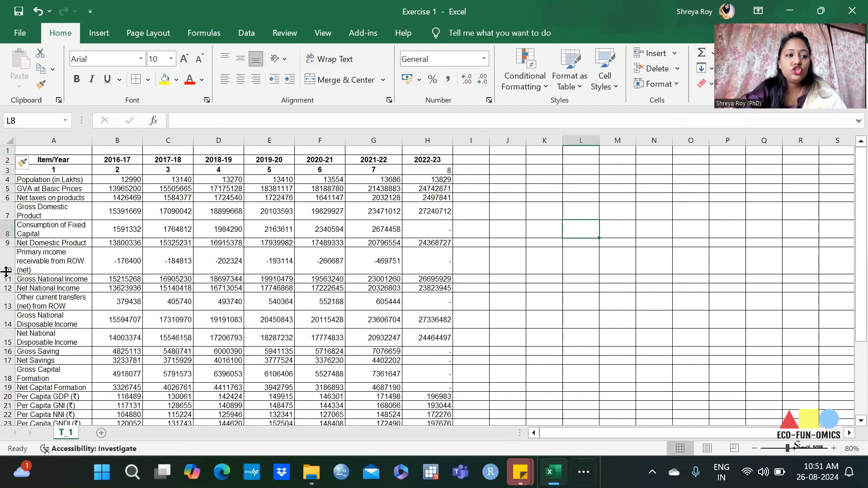
Step: Enter the title "macro aggregates" in cell A1 of the blank top row
drag(64, 149, 434, 161)
click(292, 233)
click(38, 152)
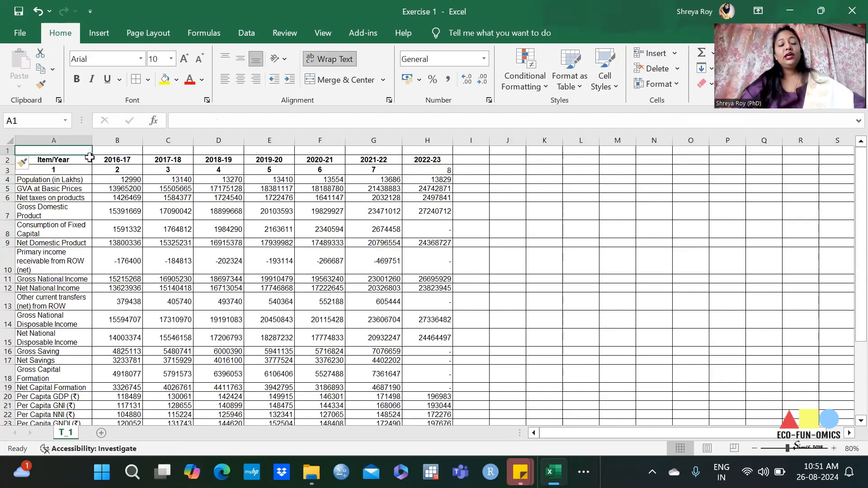
text(macr)
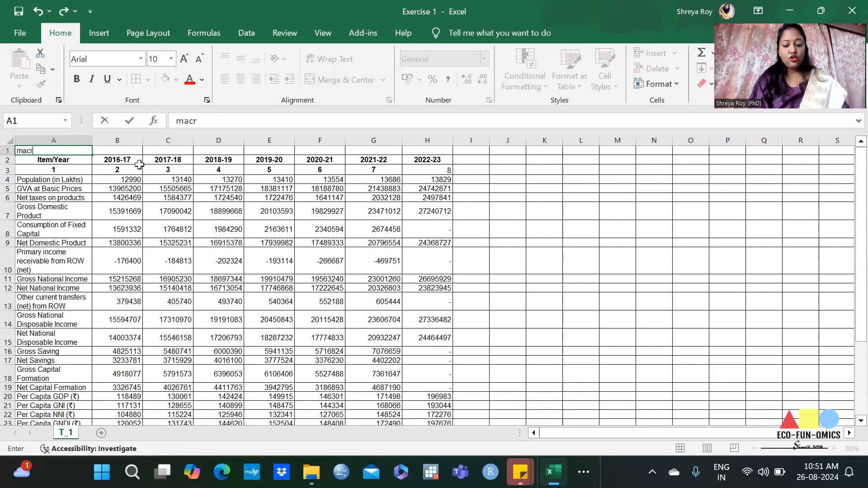
text(o A)
text(ag)
text(gr)
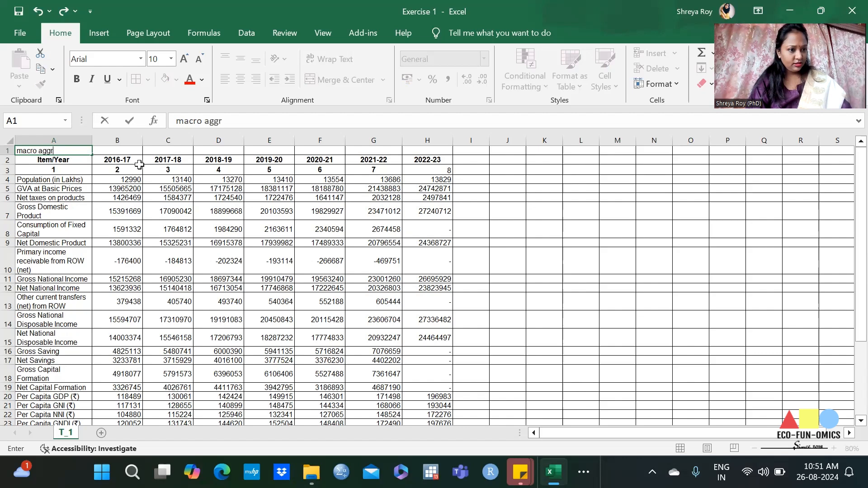
text(egaytes)
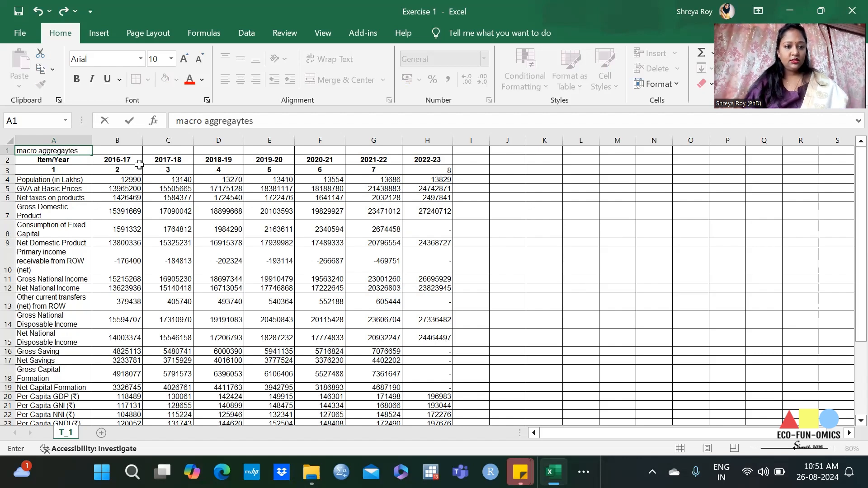
key(BackSpace)
key(BackSpace)
key(BackSpace)
key(BackSpace)
text(tes)
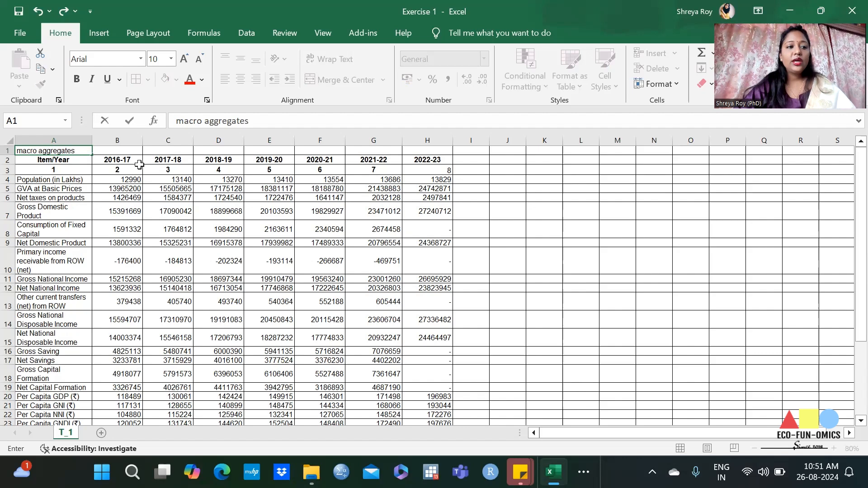
click(542, 255)
Step: Replace the title in cell A1 with "RBI DATA"
click(58, 150)
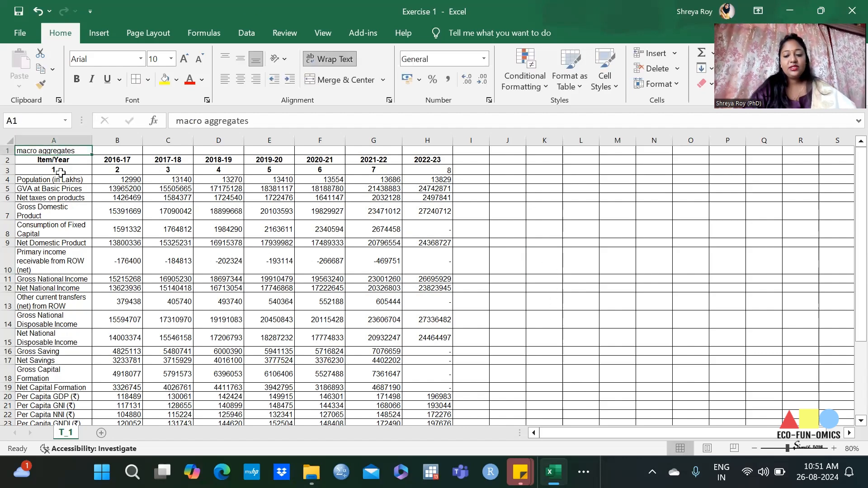
key(BackSpace)
text(RB)
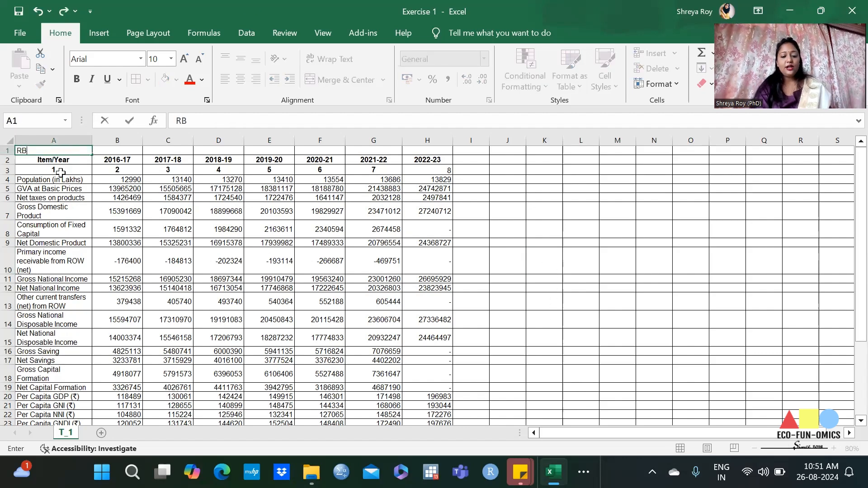
text(I DATA)
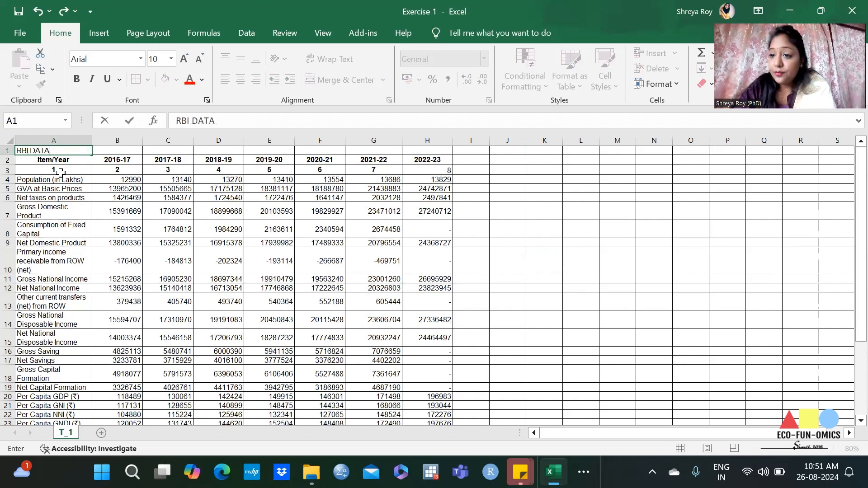
click(518, 233)
Step: Format the RBI DATA title in the Algerian font at size 24
click(35, 150)
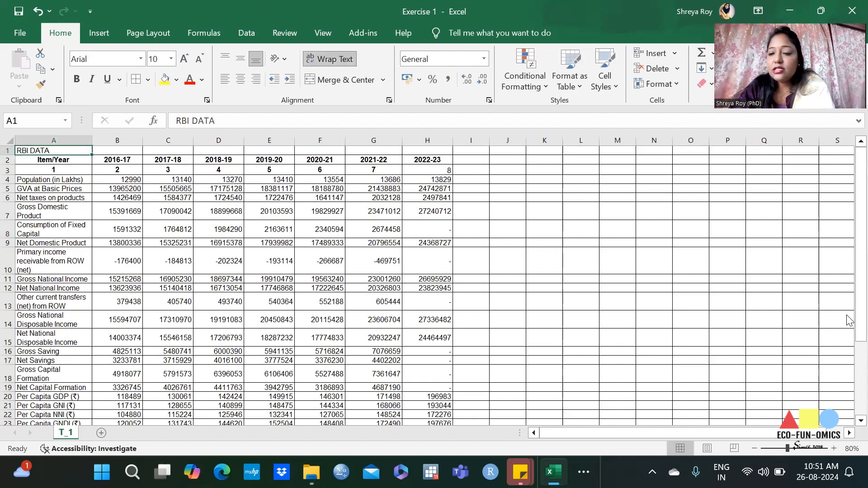
click(140, 59)
click(104, 158)
click(185, 59)
click(186, 59)
click(185, 59)
click(186, 59)
click(185, 59)
click(186, 58)
click(185, 59)
click(185, 59)
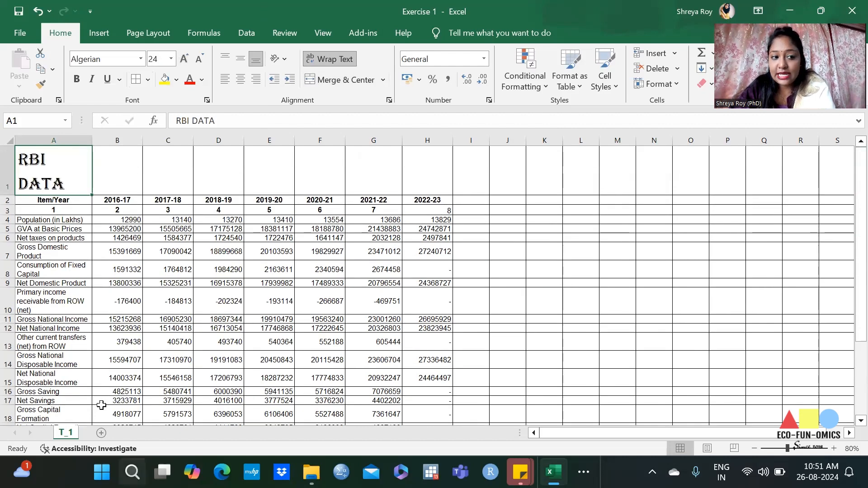
click(161, 292)
Step: Merge and center the RBI DATA title across A1 to H1, above all the table columns
click(57, 171)
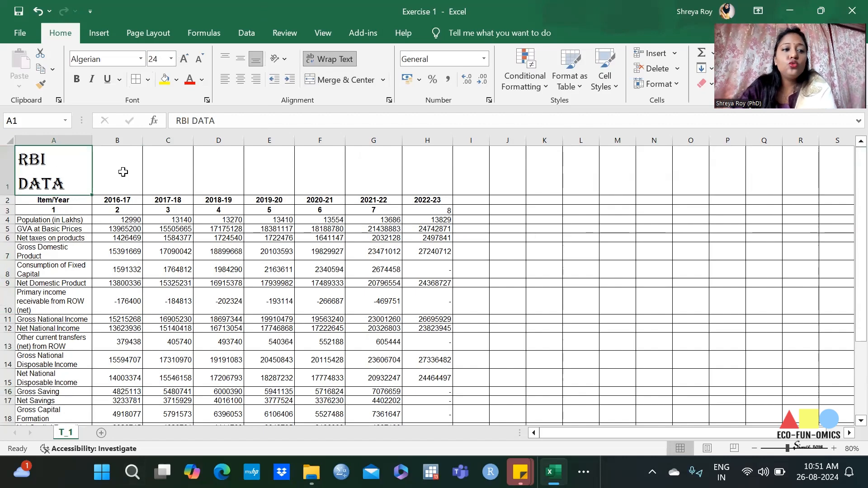
mouse_move(54, 170)
mouse_down()
mouse_move(422, 156)
mouse_move(421, 167)
mouse_up()
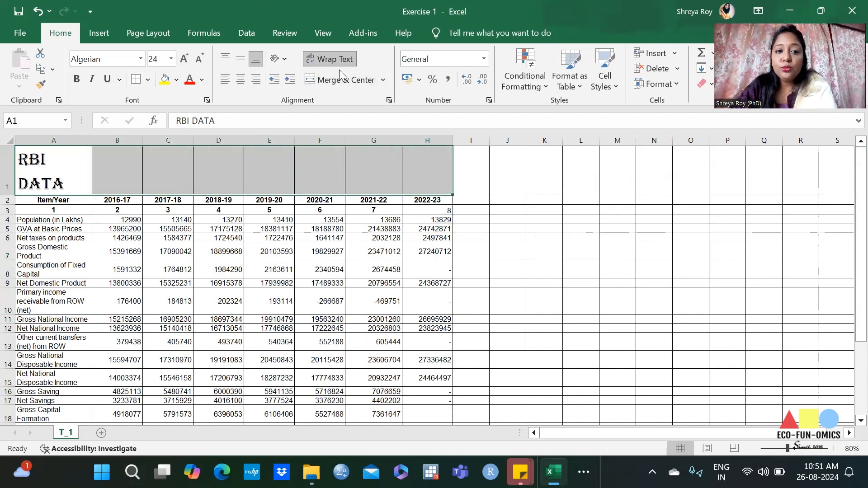
click(337, 81)
click(507, 220)
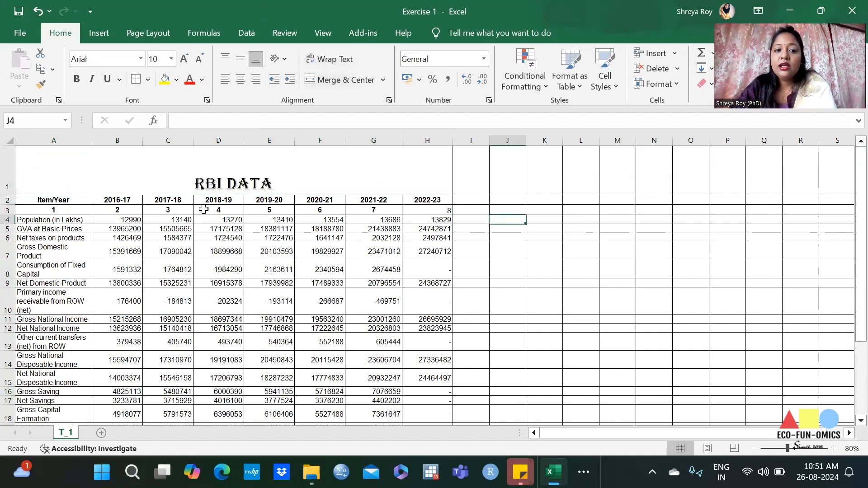
Step: Try top and left alignment on the merged title, and set it to middle alignment vertically and centered horizontally
click(215, 171)
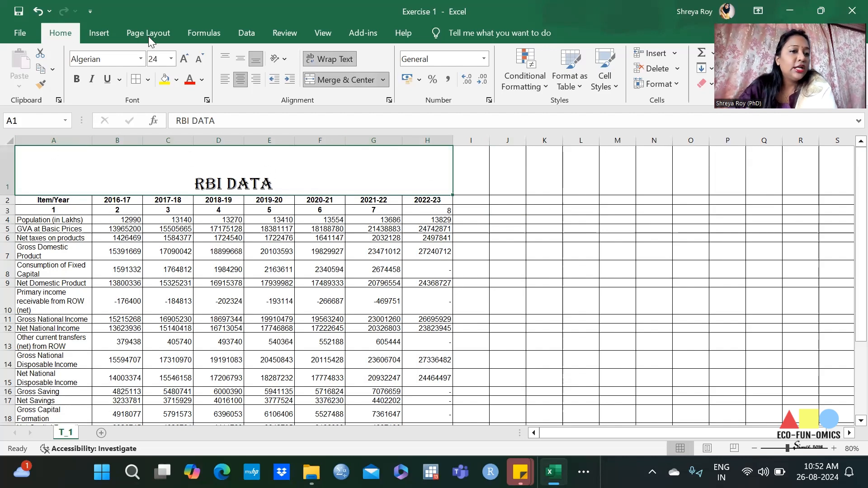
click(236, 55)
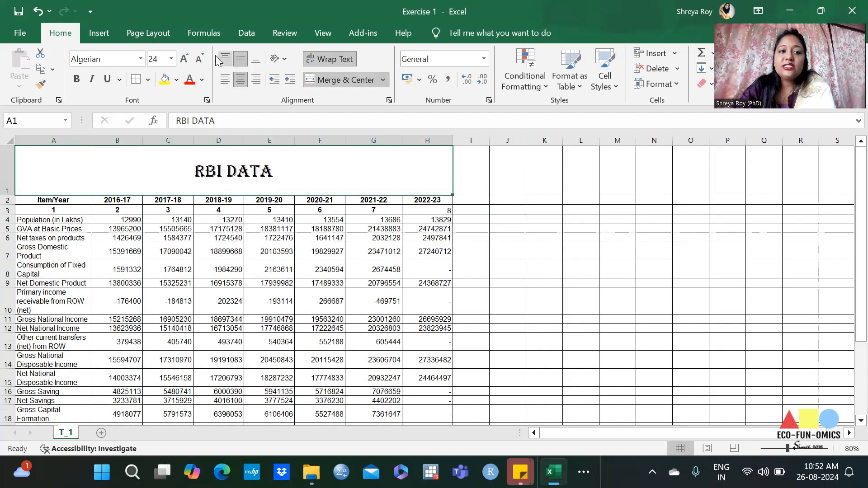
click(223, 57)
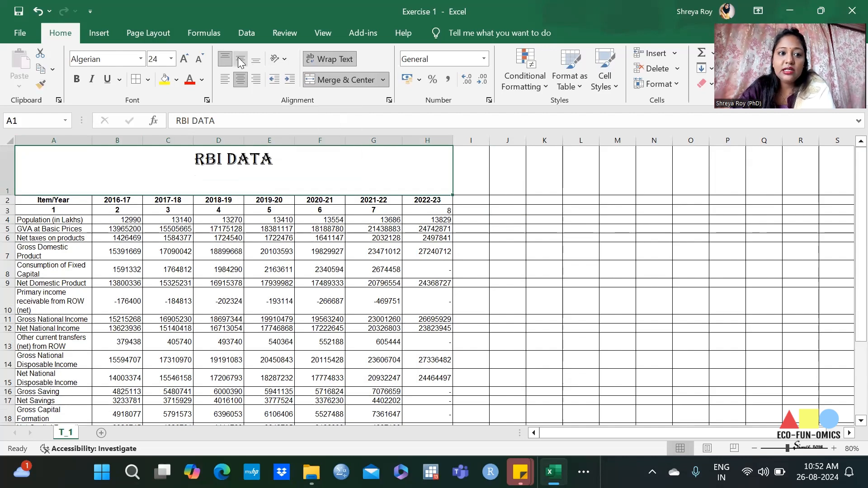
click(239, 57)
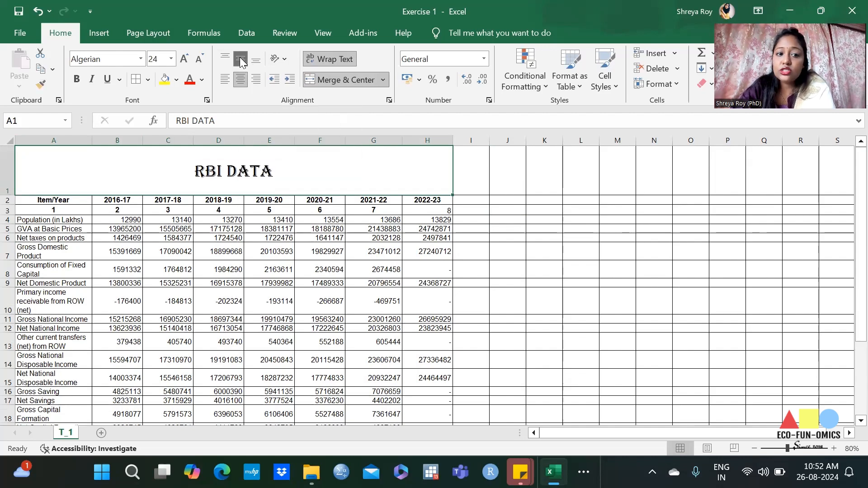
click(227, 80)
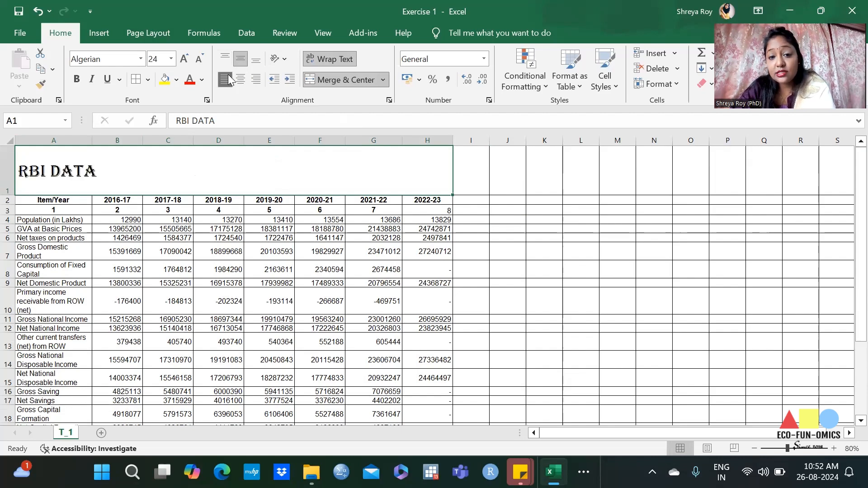
click(241, 79)
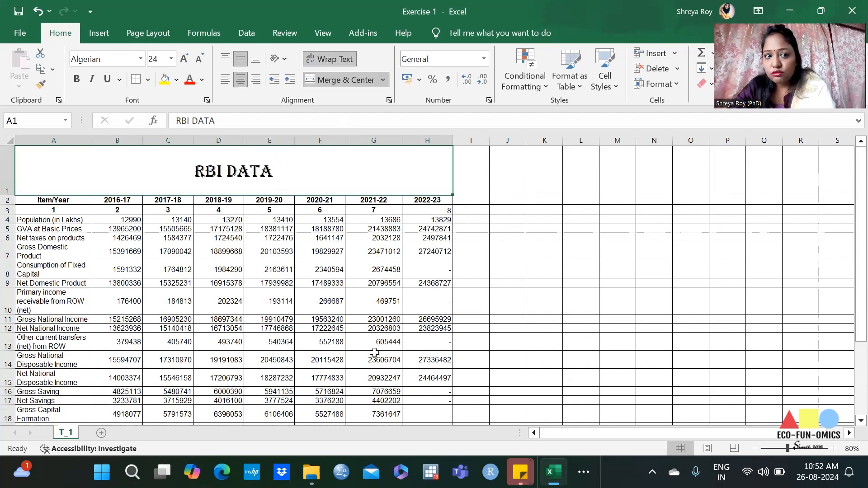
Step: Try bold, italic and underline styling on the RBI DATA title text
double_click(218, 170)
triple_click(218, 169)
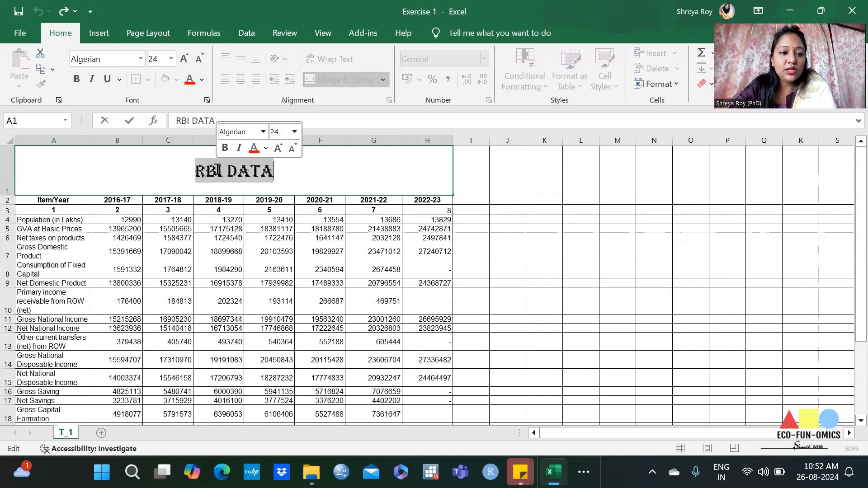
click(77, 81)
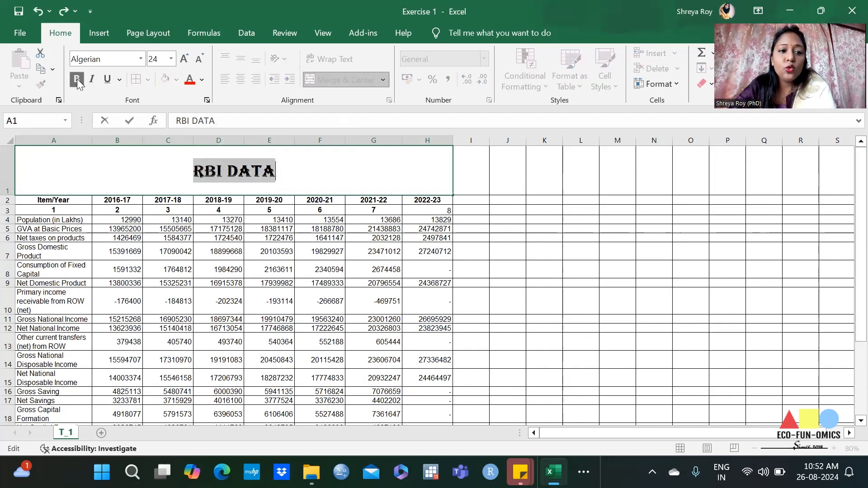
click(92, 79)
click(110, 79)
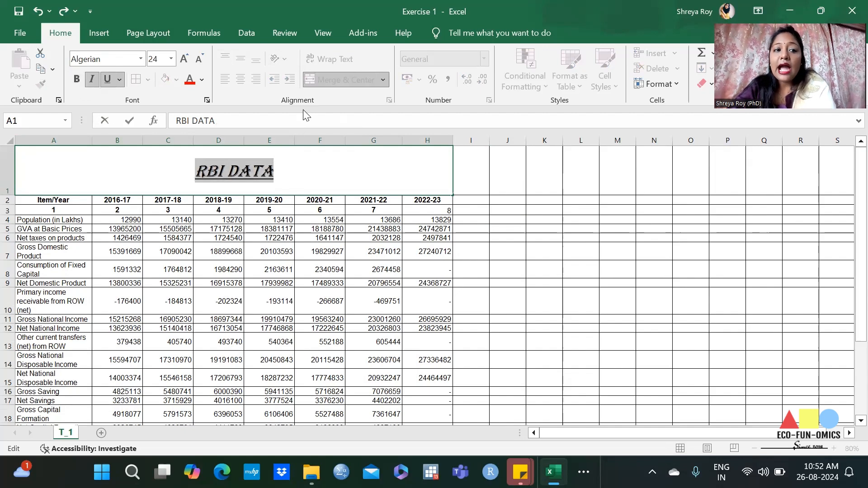
Step: Color the RBI DATA title text light orange
click(202, 82)
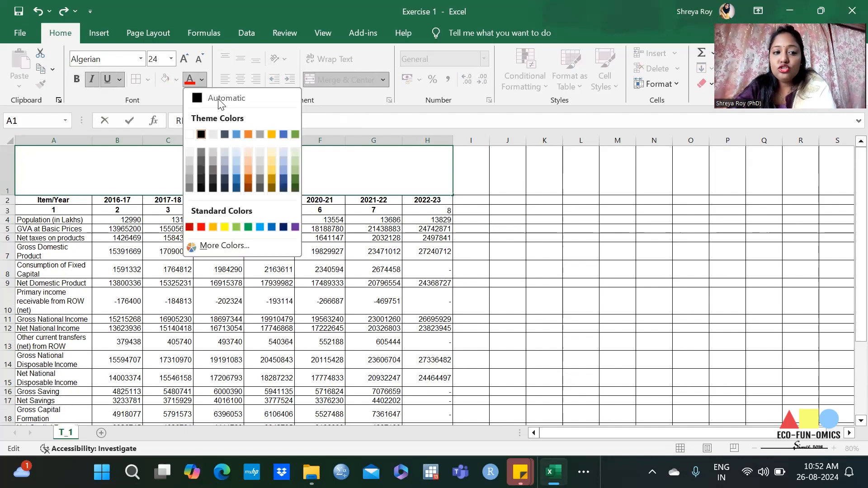
click(242, 171)
click(458, 192)
click(244, 162)
double_click(240, 176)
double_click(241, 176)
click(241, 174)
double_click(241, 173)
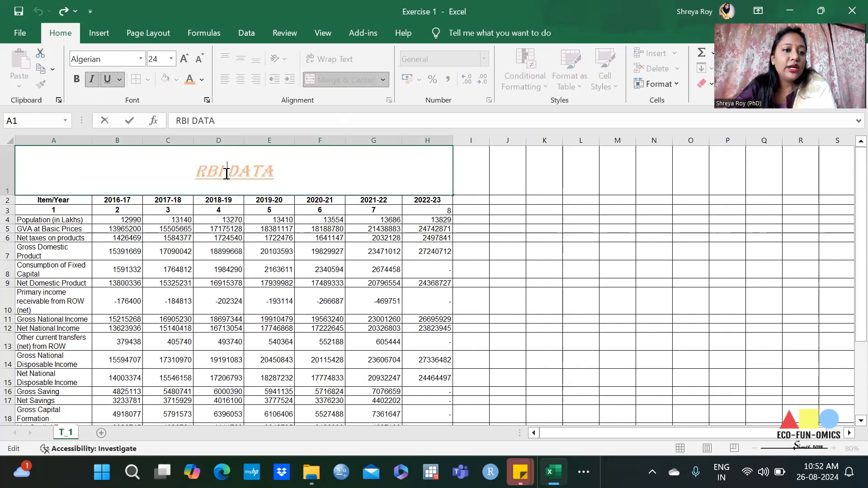
Step: Change the RBI DATA title's font color to gold
triple_click(227, 175)
click(202, 80)
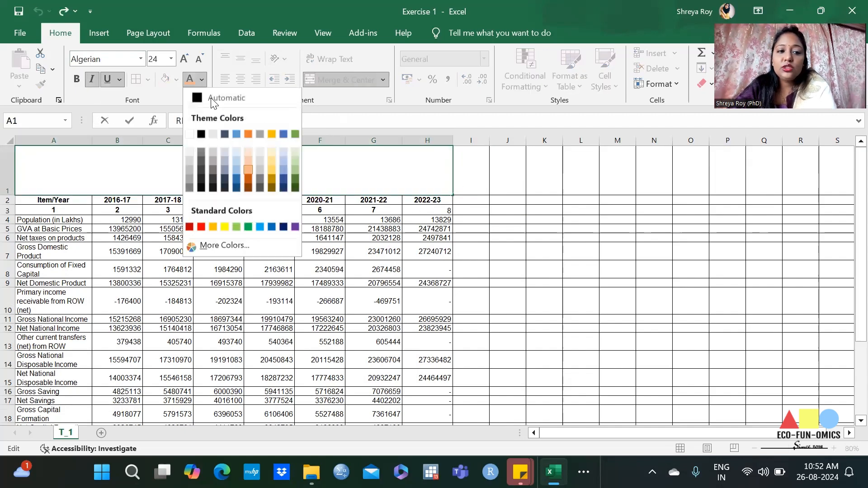
click(272, 179)
click(629, 209)
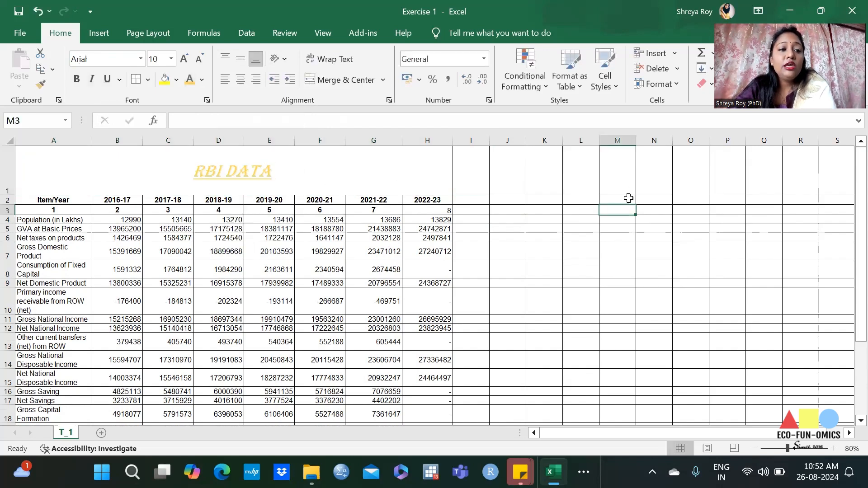
Step: Fill the merged title cell with yellow and the empty cell L7 with light blue
click(369, 180)
click(176, 80)
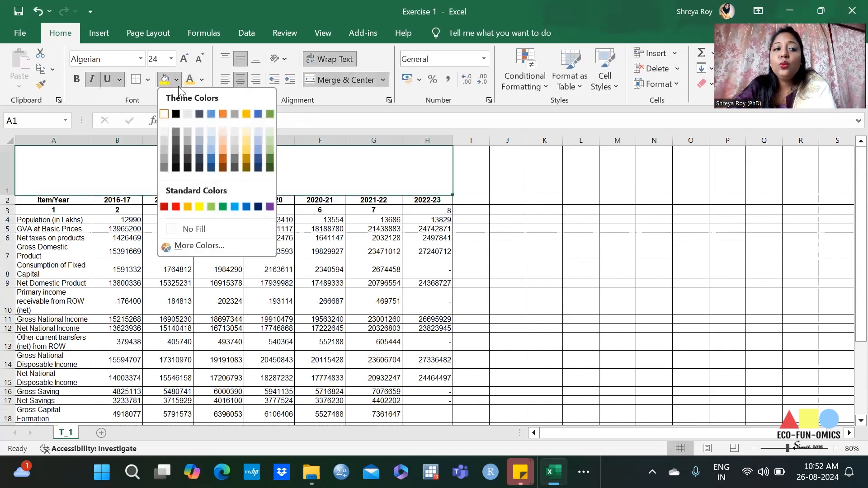
click(201, 205)
click(581, 251)
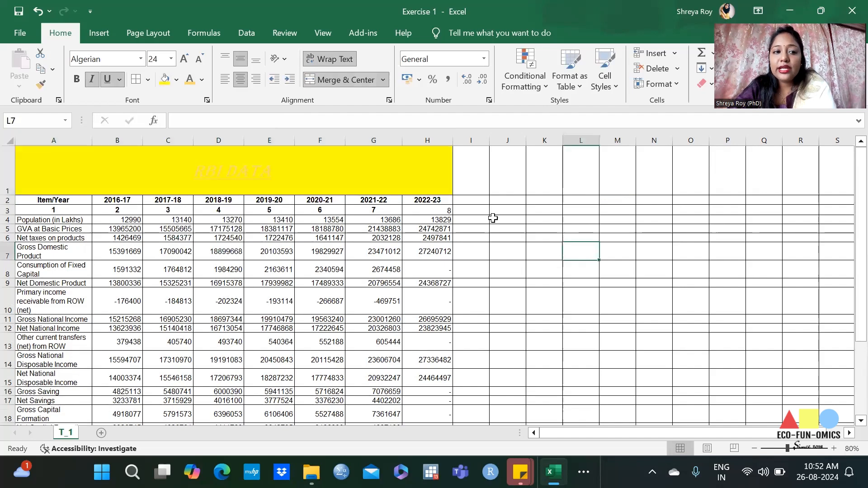
click(177, 80)
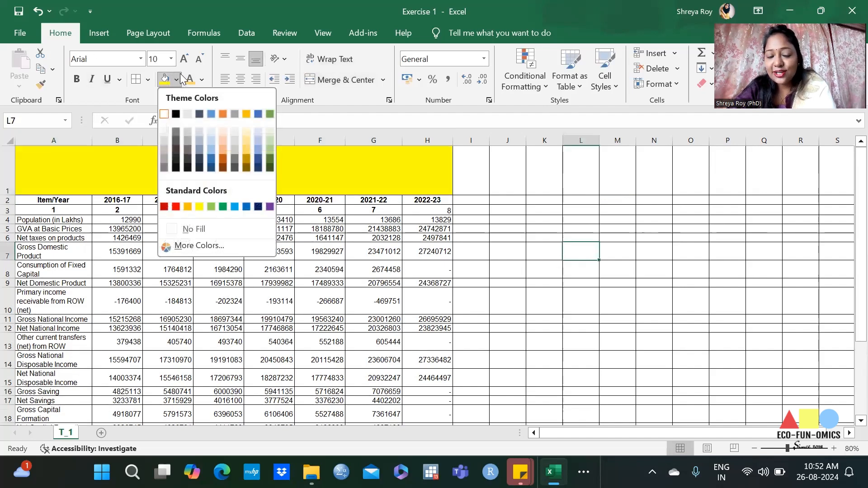
click(257, 150)
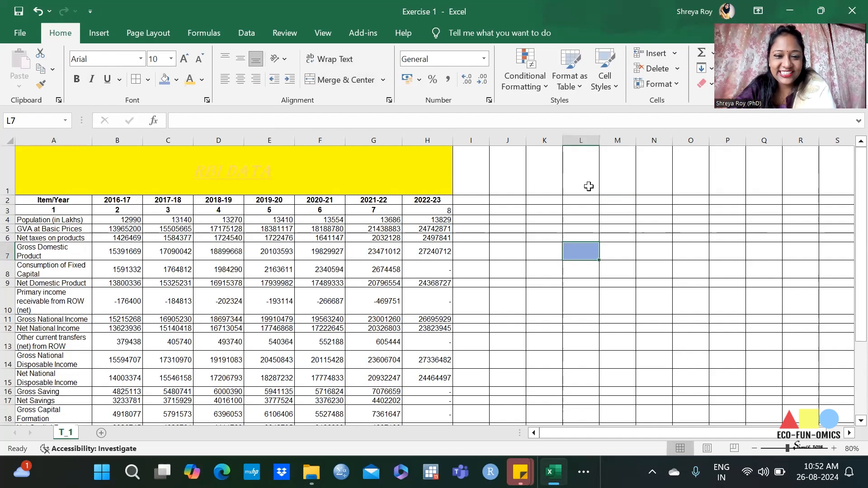
Step: Undo the cell fills together with the title's font color, italic and underline changes
key(ctrl+z)
key(ctrl+z)
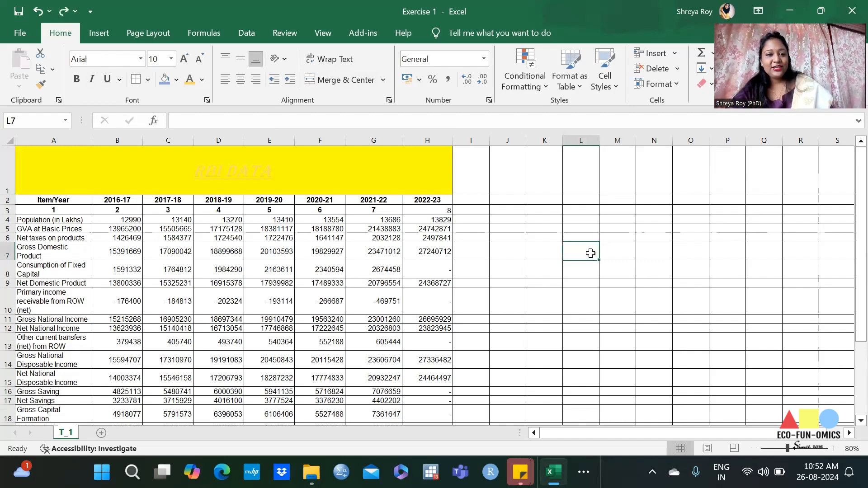
key(ctrl+z)
key(ctrl+z)
key(ctrl+z)
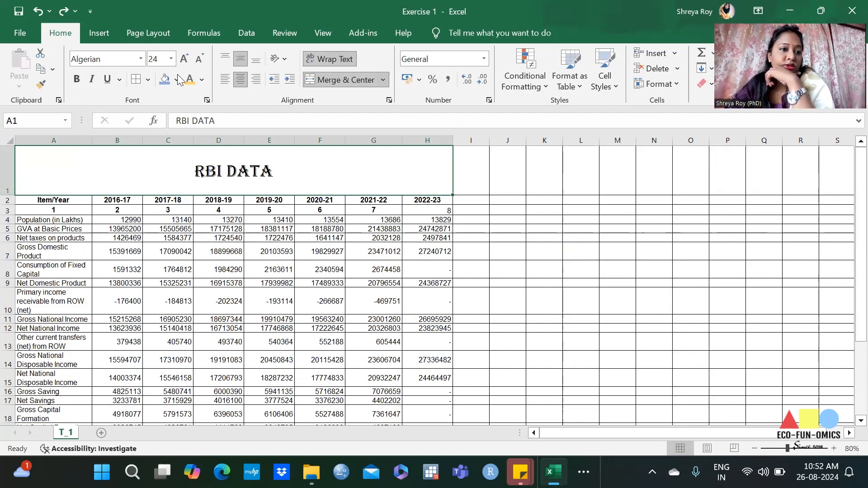
Step: Shrink the title's font by one size step and enlarge it back to 24
click(199, 58)
click(185, 59)
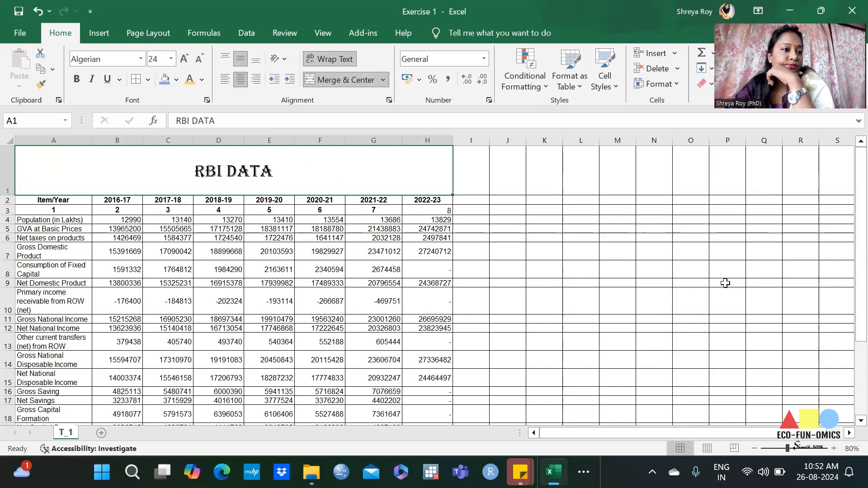
click(571, 221)
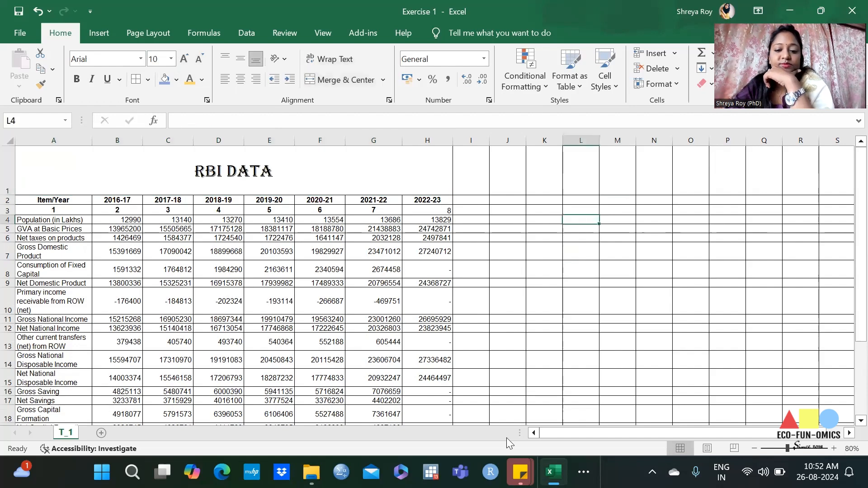
Step: Switch to the EXCEL handbook in Word, review the ribbon, cell selection and data entry sections, and return to the Exercise 1 workbook
mouse_move(554, 471)
click(595, 445)
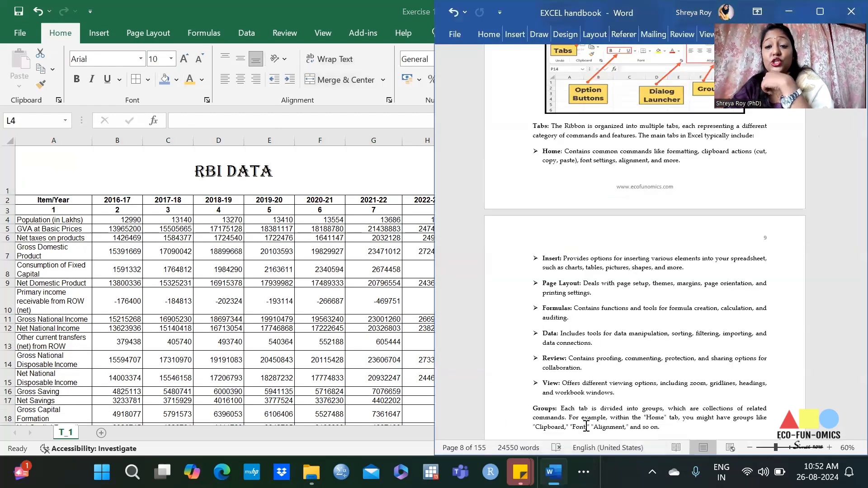
scroll(664, 323, down, 2)
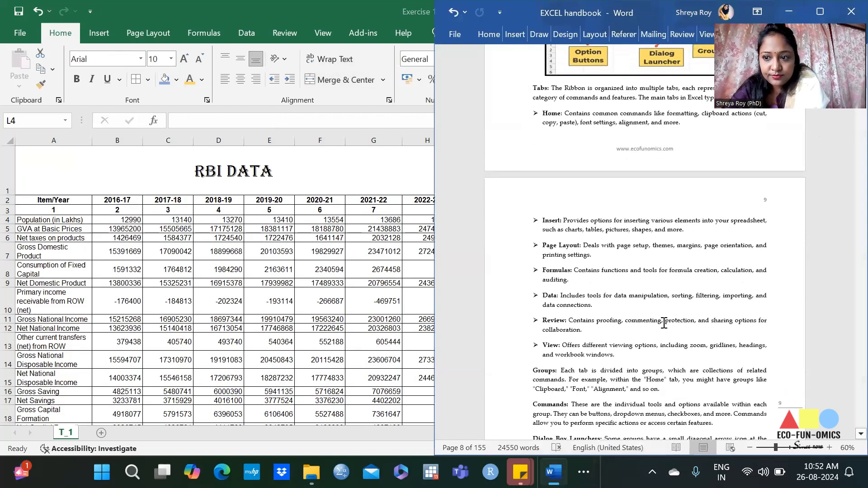
scroll(664, 323, down, 10)
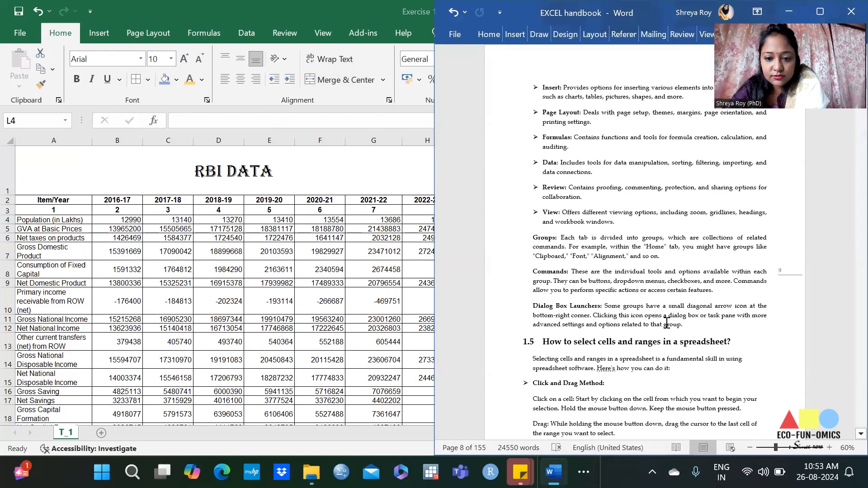
scroll(669, 324, down, 7)
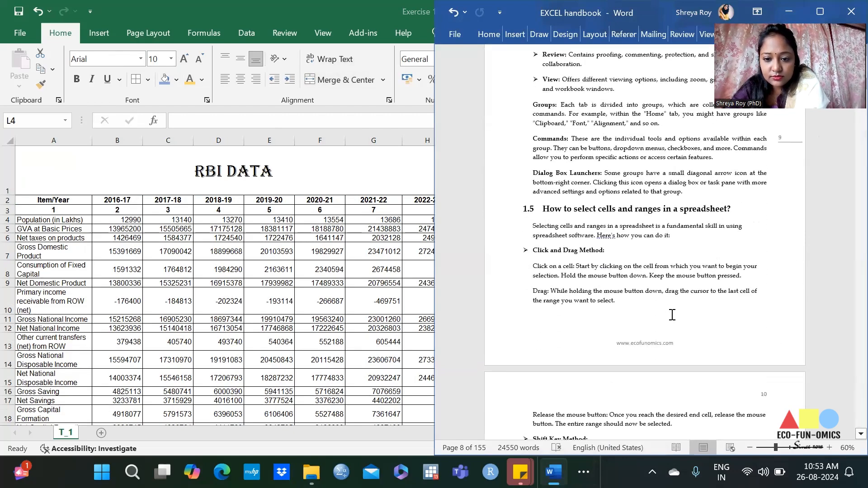
scroll(672, 322, down, 20)
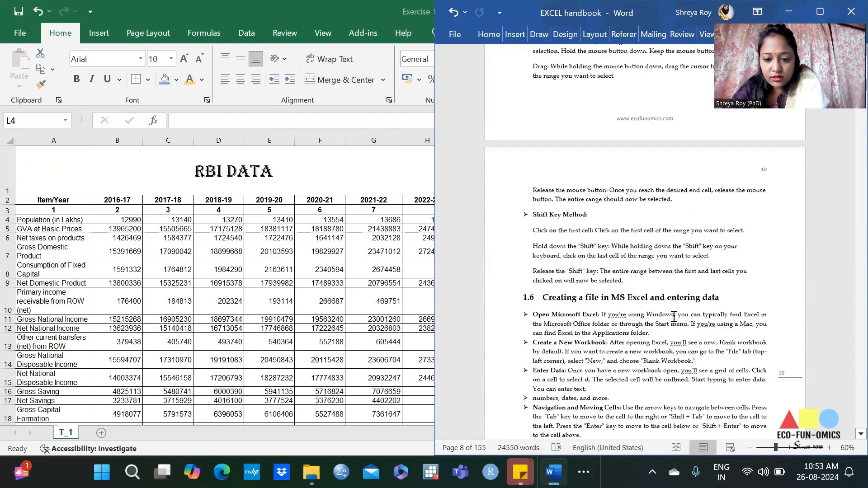
click(286, 4)
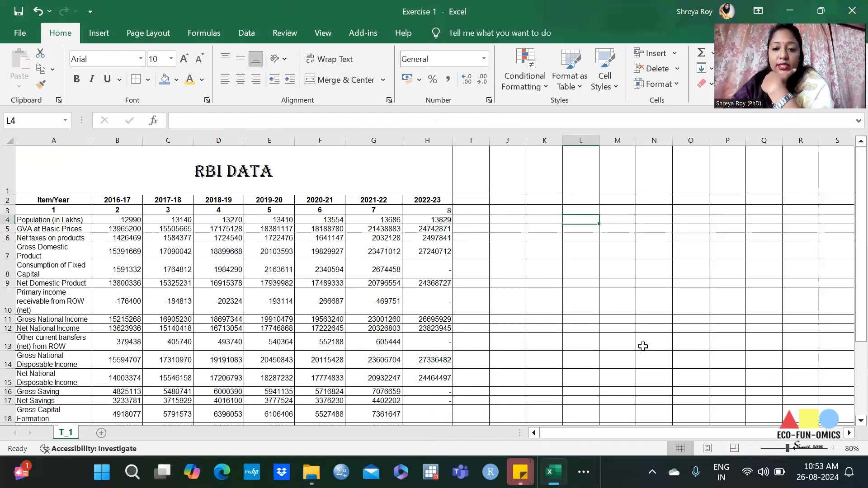
click(508, 200)
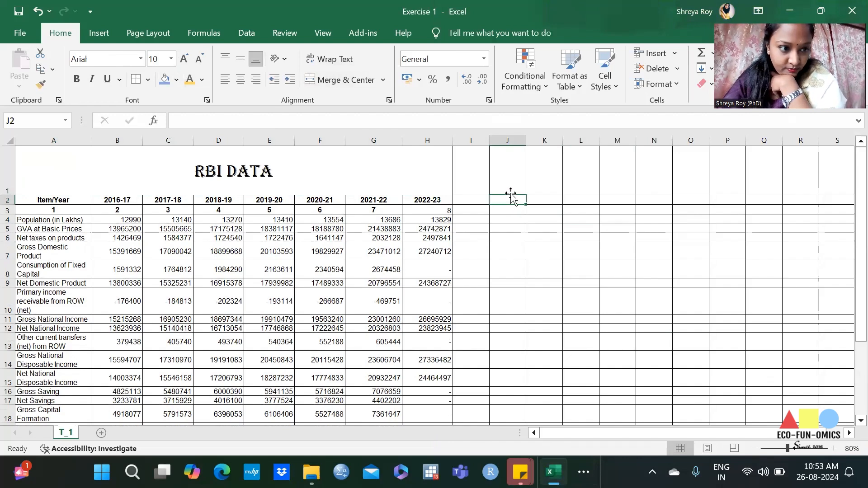
click(461, 208)
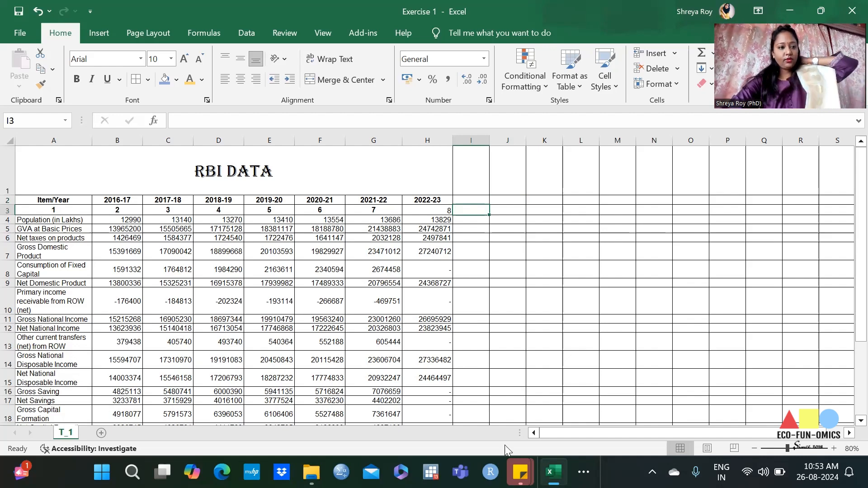
Step: Insert a blank column before the Item/Year column and enter "Var" in cell A4
click(63, 140)
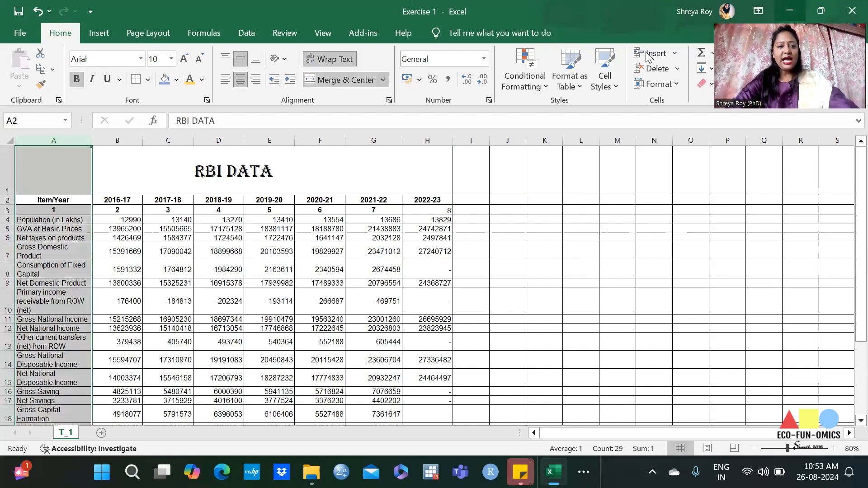
key(ctrl+shift+plus)
click(46, 220)
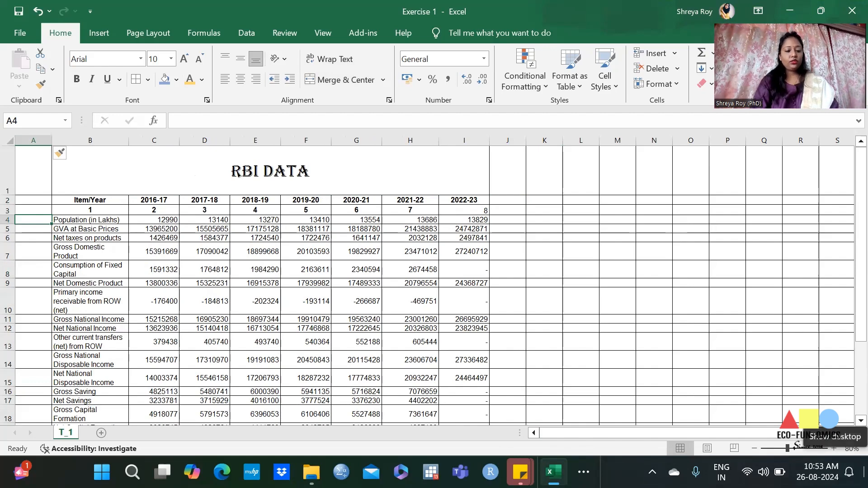
text(Var001)
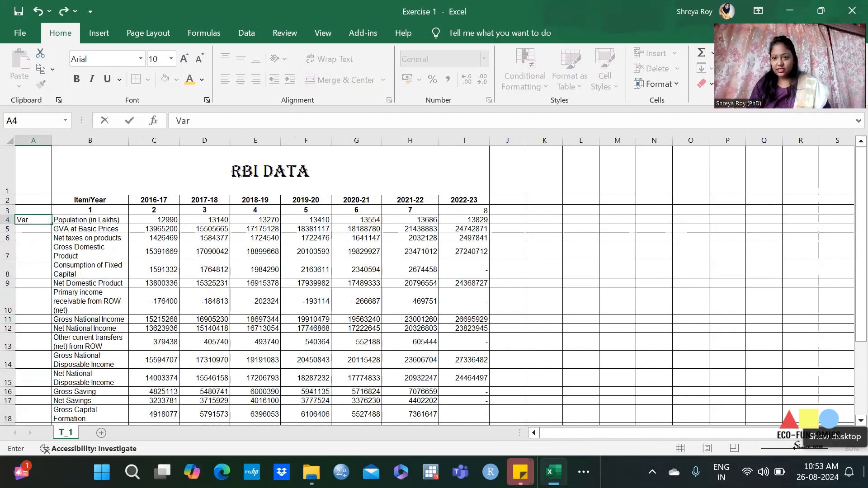
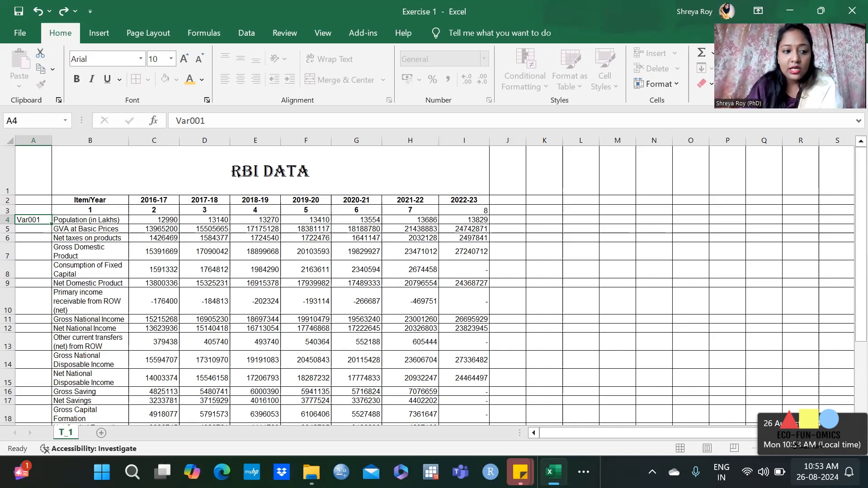
Step: Enter the variable codes "Var001", "Var002" and "Var003" in cells A4 to A6
key(Return)
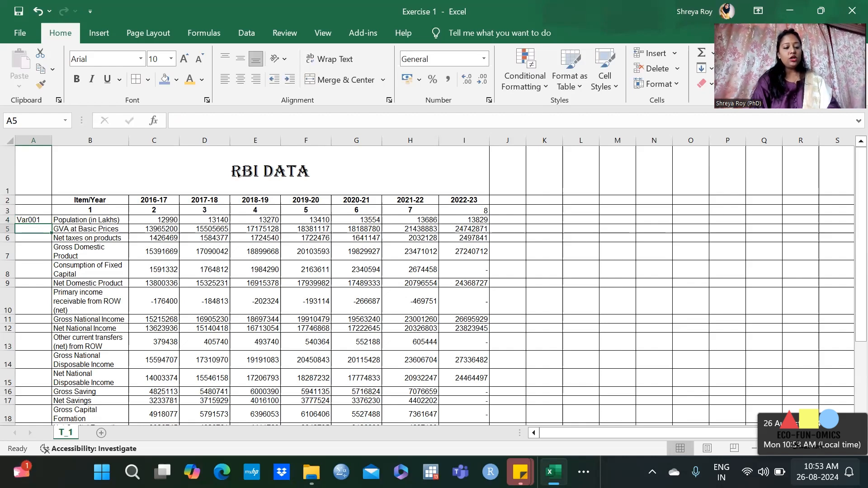
text(Var001)
key(BackSpace)
text(2)
key(Return)
text(Var002)
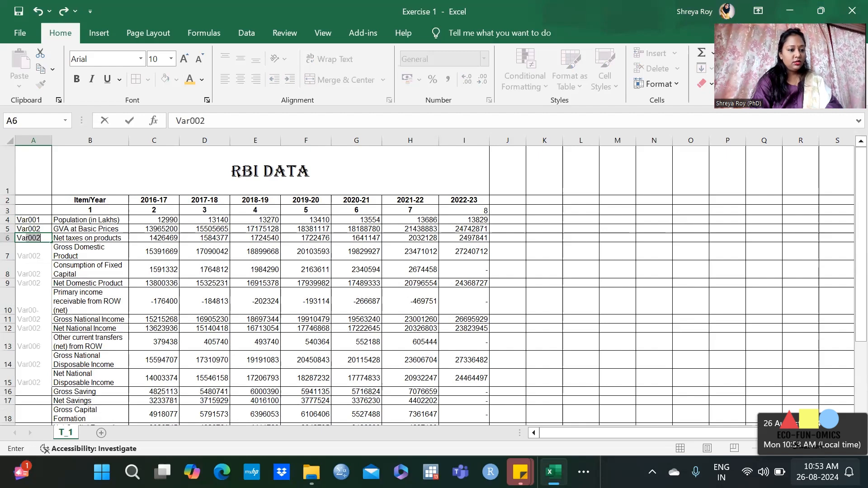
text(4)
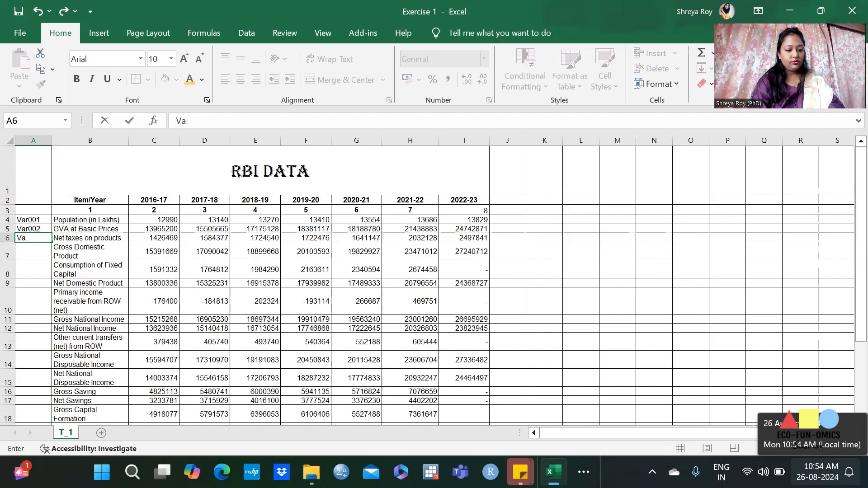
text(r002)
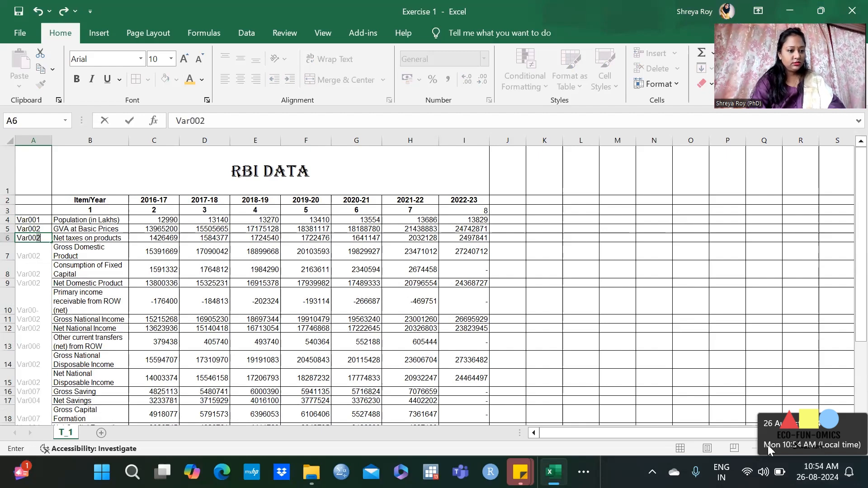
key(BackSpace)
text(3)
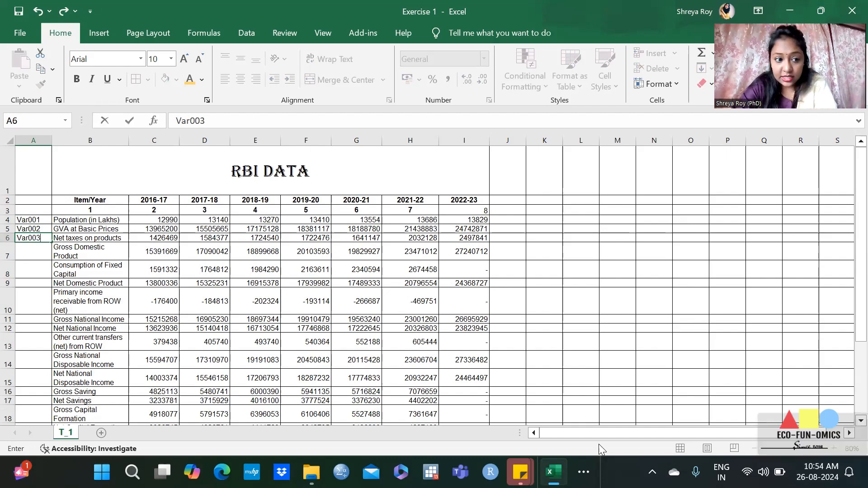
key(Tab)
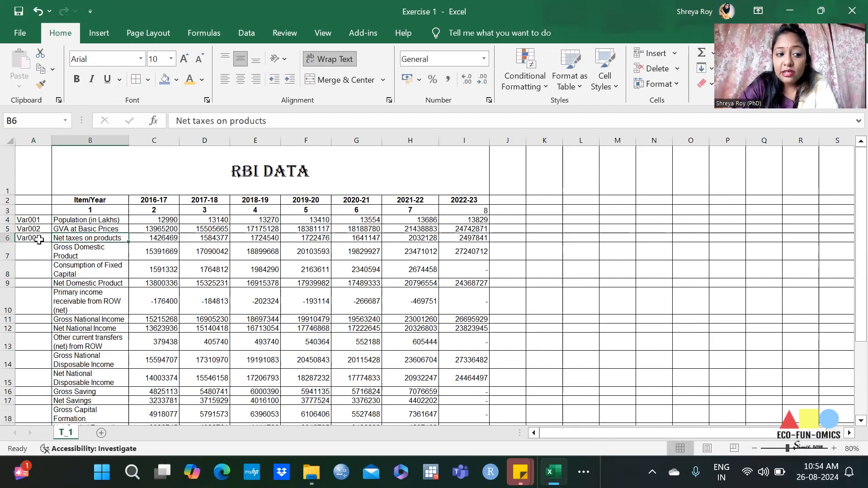
Step: Auto-fill the variable code series from A6 down to A29 and check where it ends
click(45, 239)
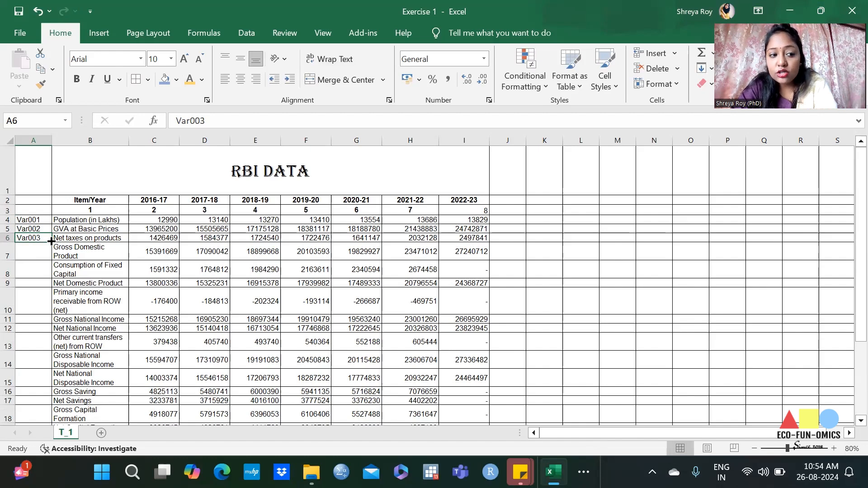
double_click(52, 241)
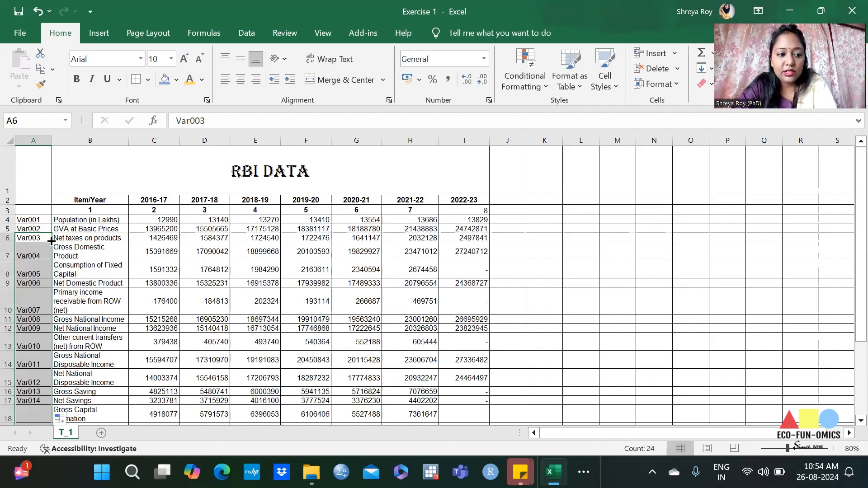
scroll(62, 264, down, 1)
scroll(62, 265, down, 6)
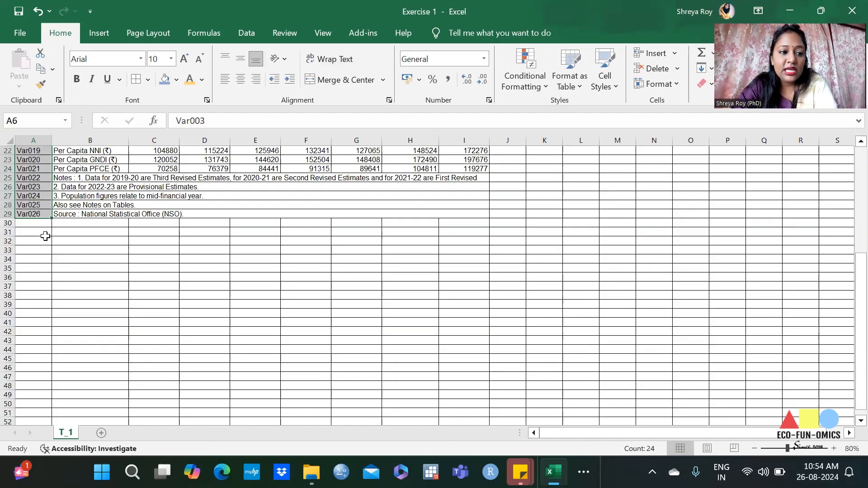
scroll(182, 296, up, 1)
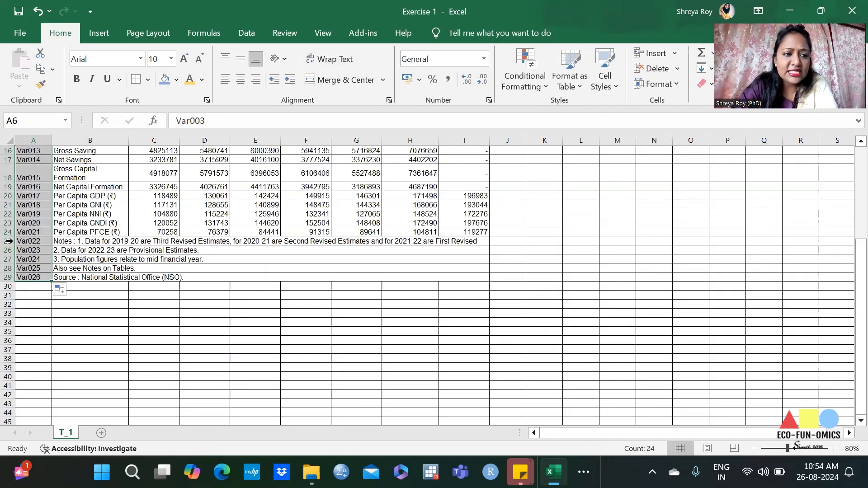
Step: Clear the variable codes beside the notes and source rows in A25:A29
click(29, 241)
drag(30, 241, 29, 278)
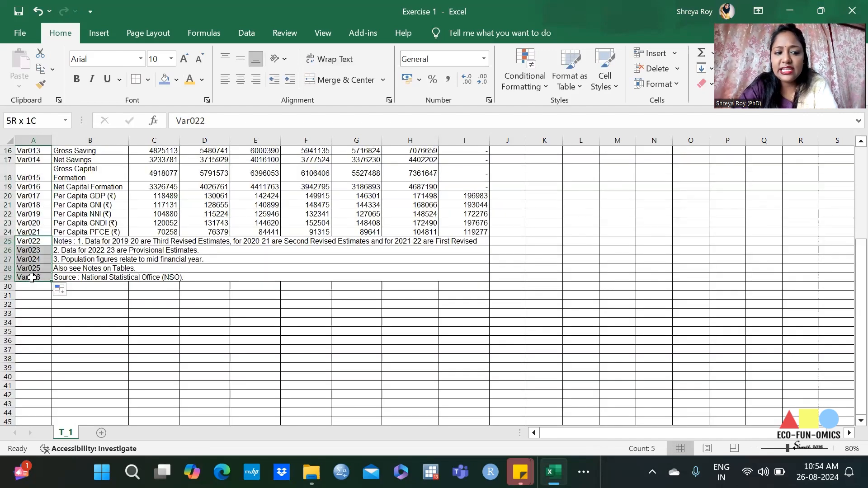
key(Delete)
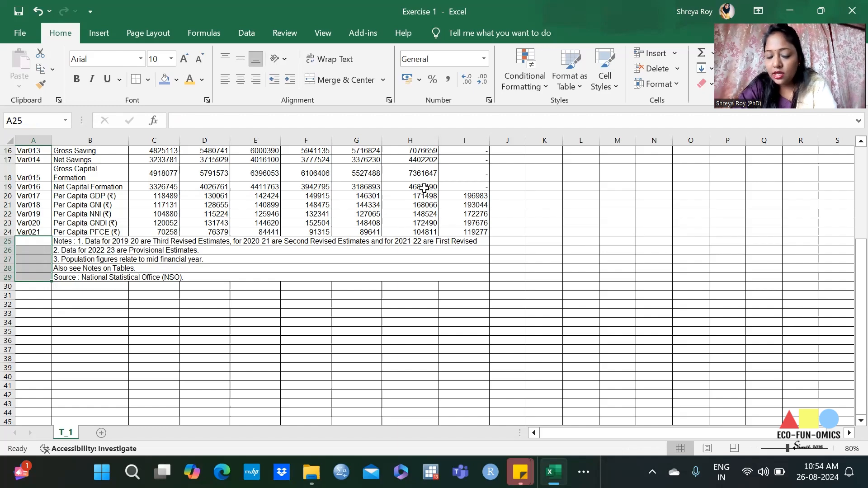
Step: Undo the clearing and the automatic fill, and extend the code series from A6 only down to A25
scroll(243, 351, up, 3)
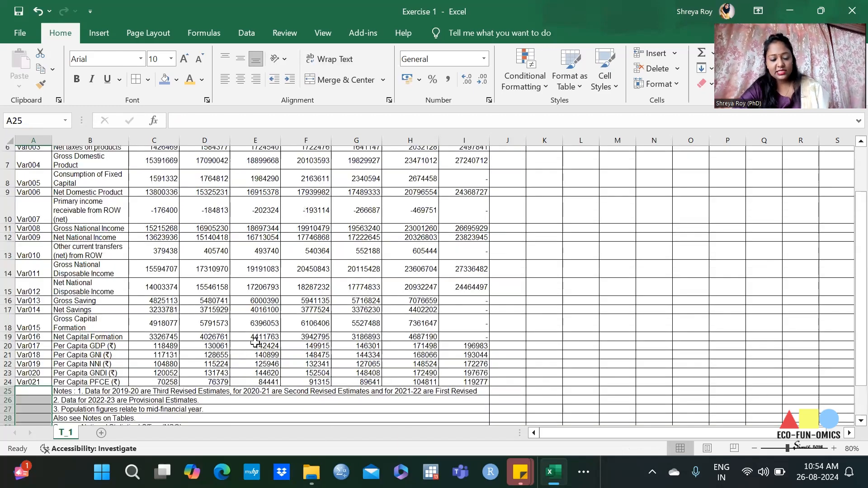
scroll(252, 346, up, 2)
key(ctrl+z)
scroll(110, 277, up, 3)
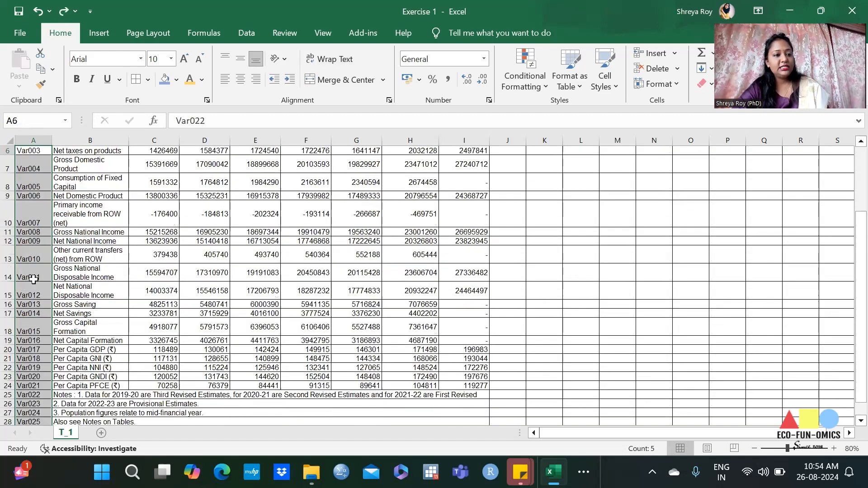
key(ctrl+z)
drag(51, 155, 28, 397)
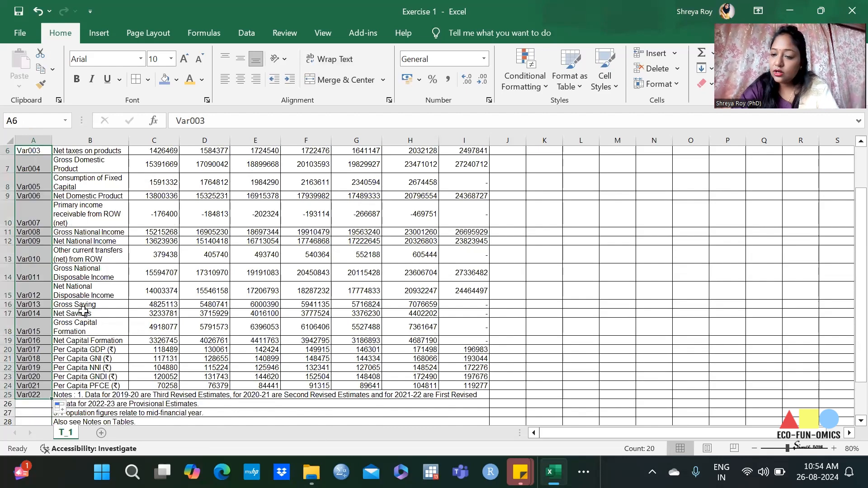
scroll(180, 196, up, 2)
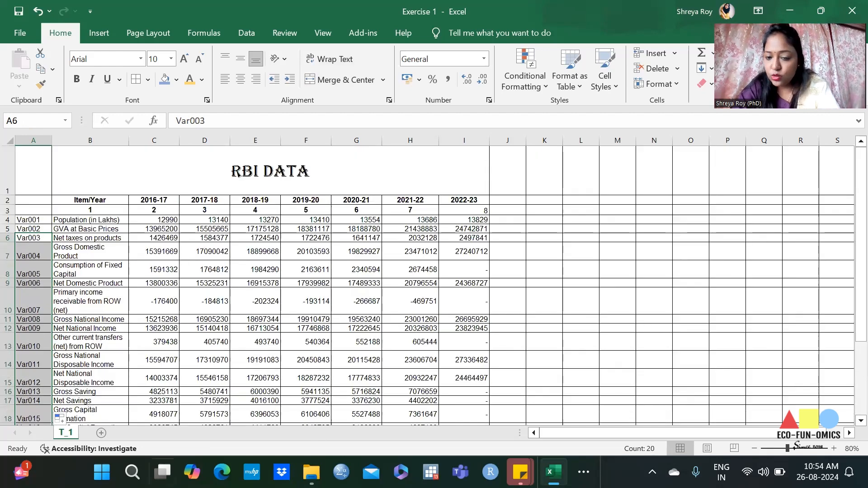
Step: Enter the numbers 1, 2 and 3 in cells M3 to M5
click(626, 211)
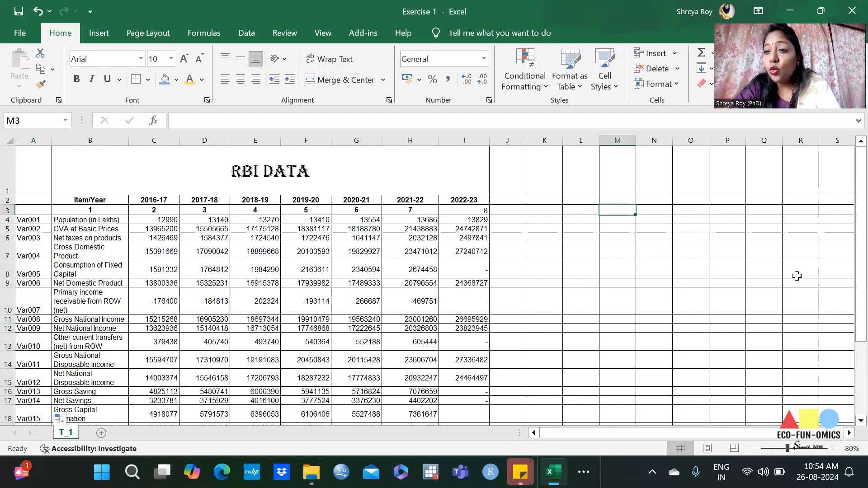
text(1)
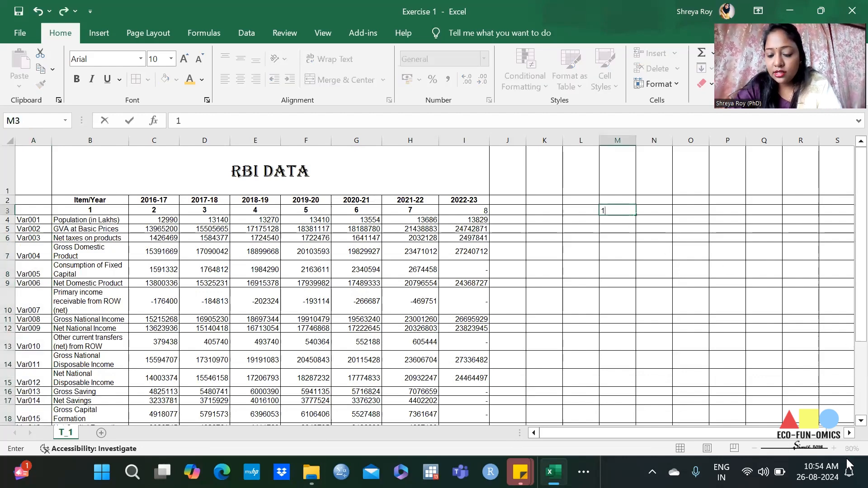
key(Return)
text(2)
key(Return)
text(3)
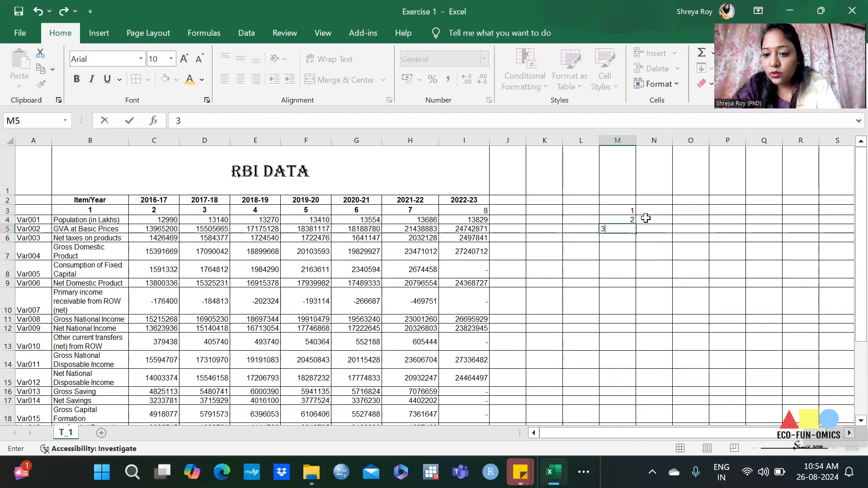
click(627, 227)
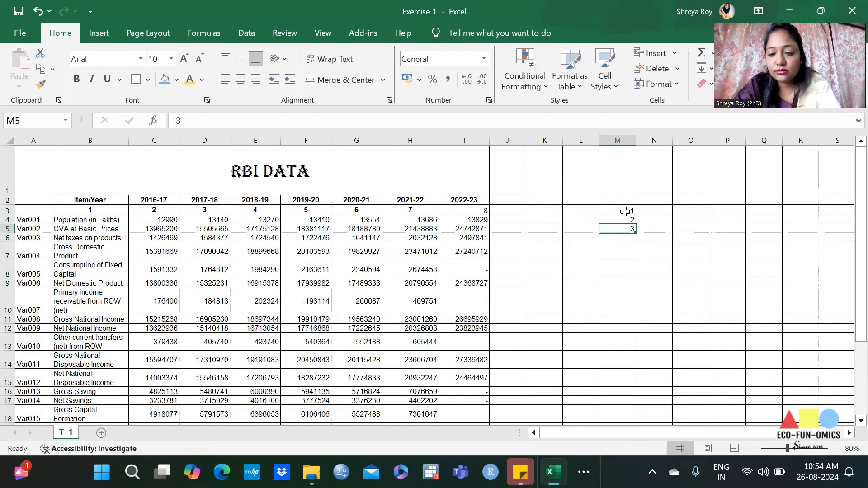
Step: Delete the empty columns J to L so the numbers sit directly beside the data table
click(615, 140)
drag(508, 140, 583, 140)
click(645, 70)
click(581, 199)
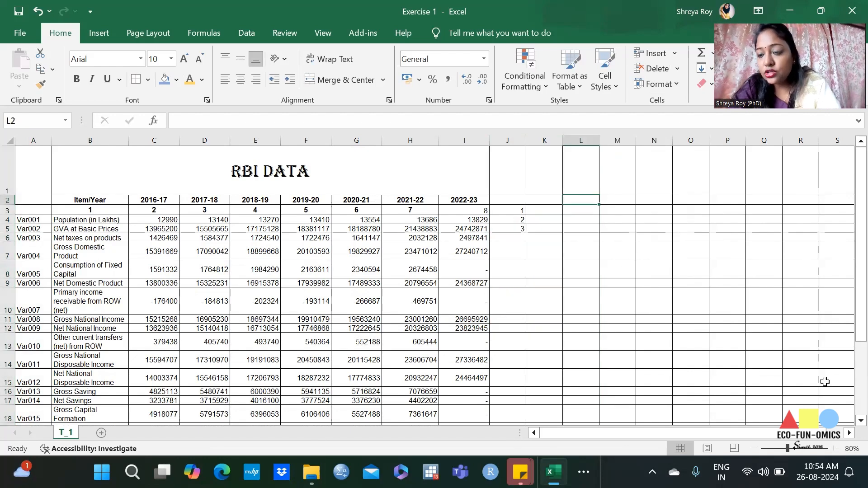
click(36, 238)
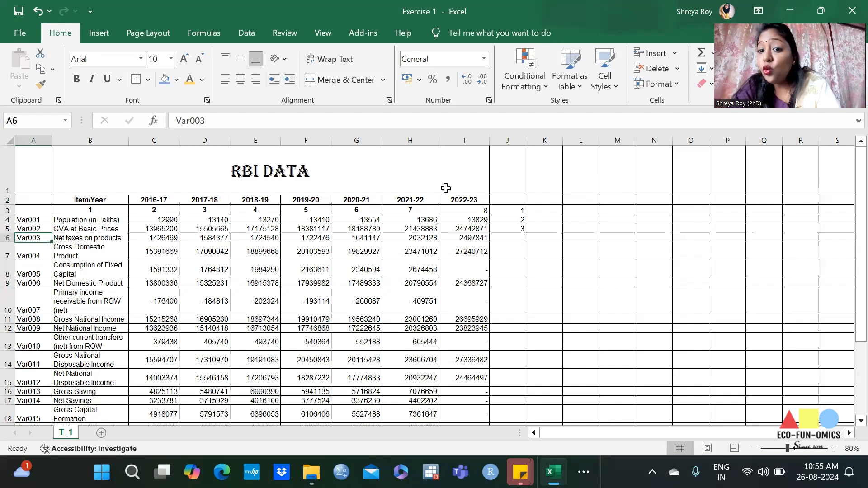
click(516, 141)
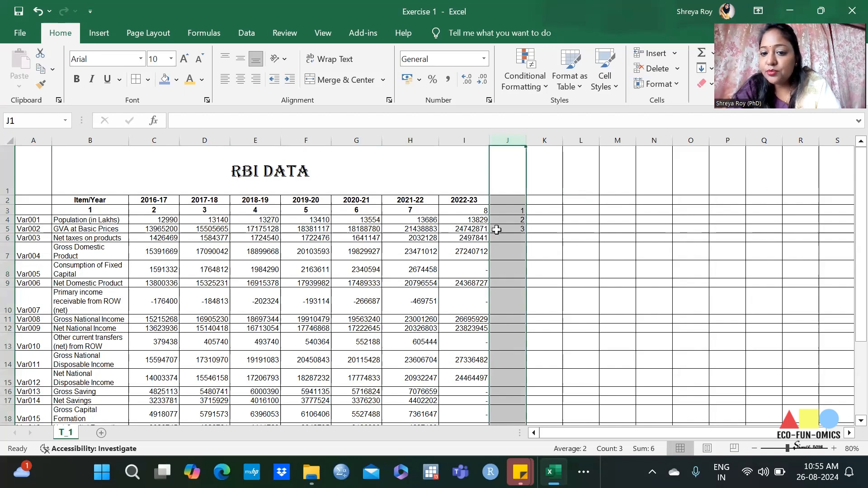
Step: Enter "v001" in cell R2 and try extending it as a series down to R13, undoing only the fill
click(799, 178)
key(Down)
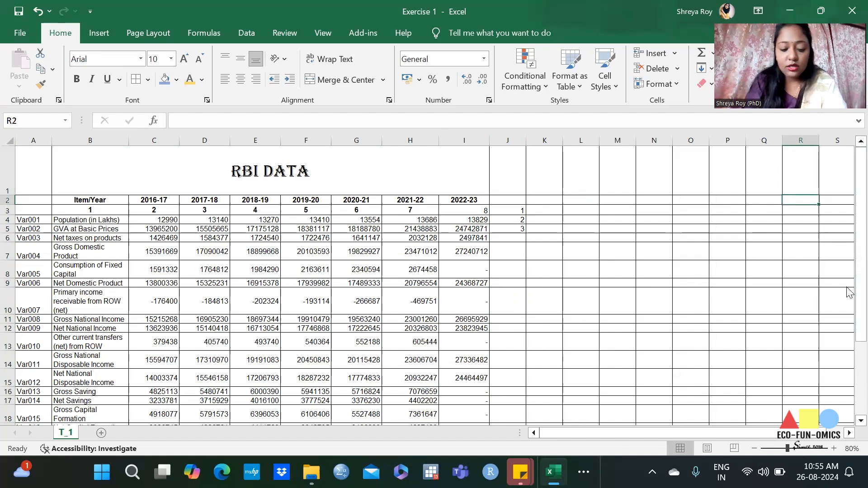
text(v001)
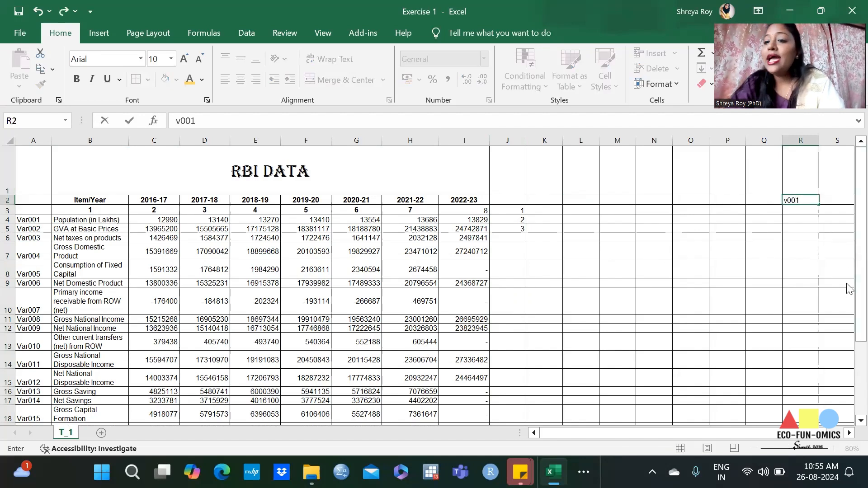
click(821, 206)
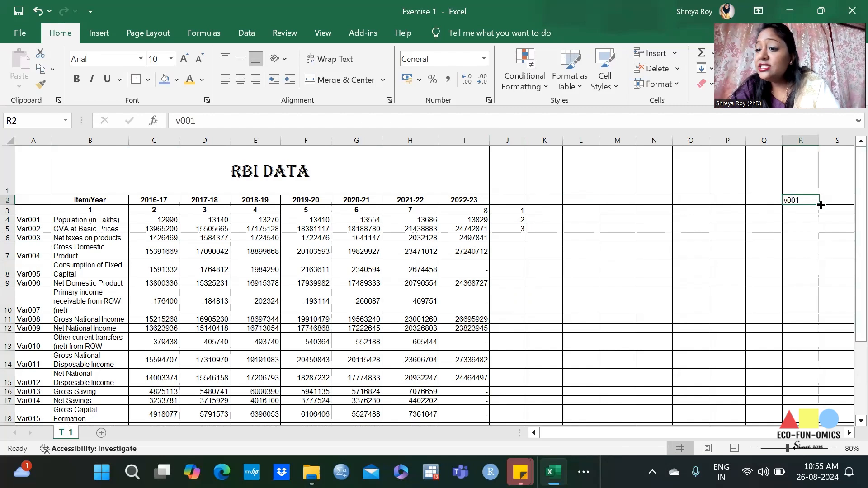
drag(819, 202, 812, 352)
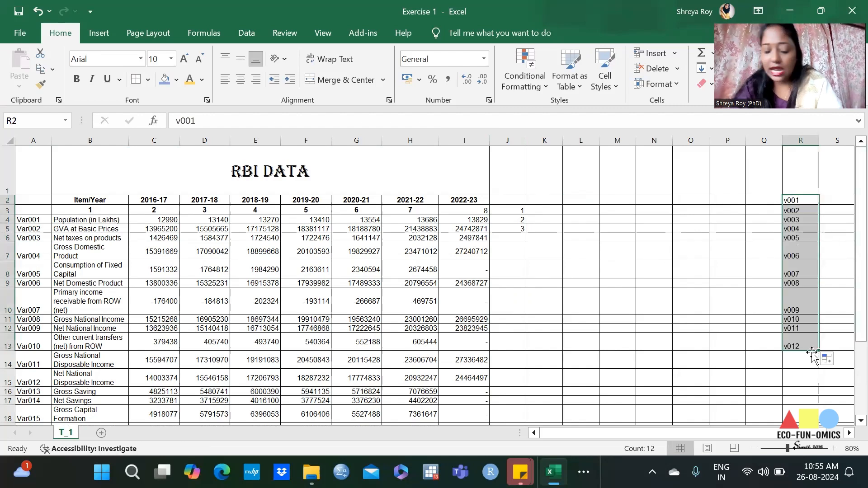
key(ctrl+z)
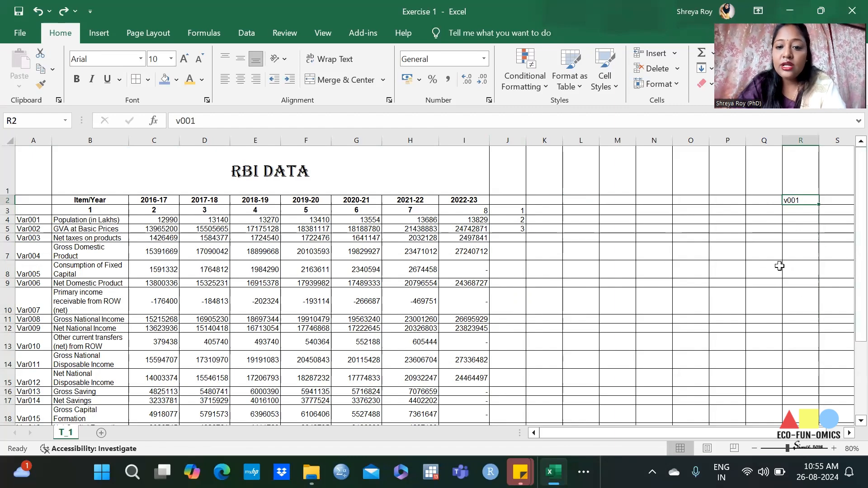
Step: Try entering "var001" in J2 and auto-filling the series down column J beside the data, and undo it
click(513, 203)
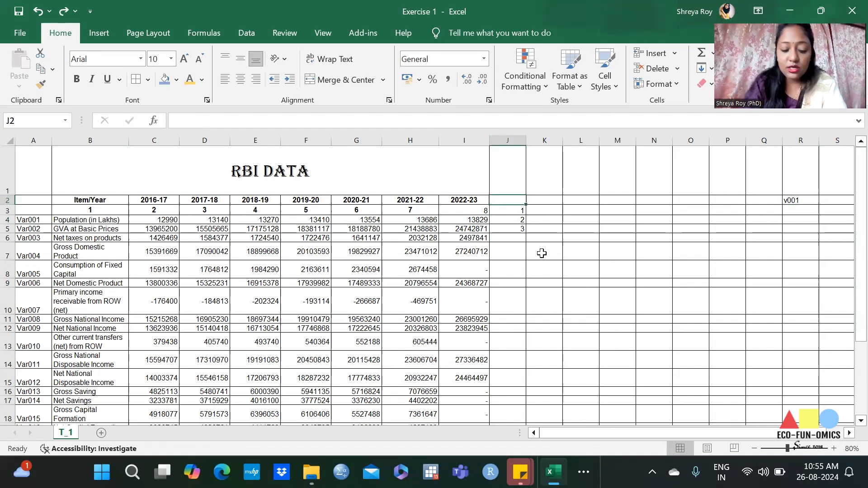
text(var001)
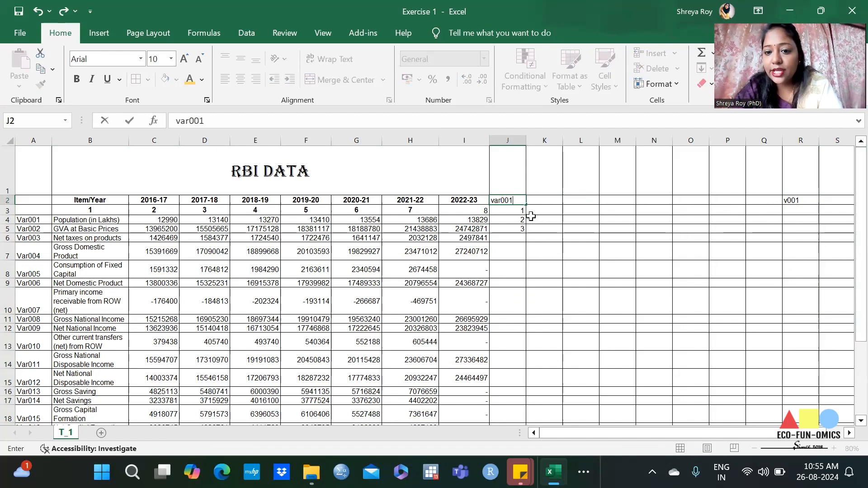
drag(527, 205, 525, 234)
double_click(524, 235)
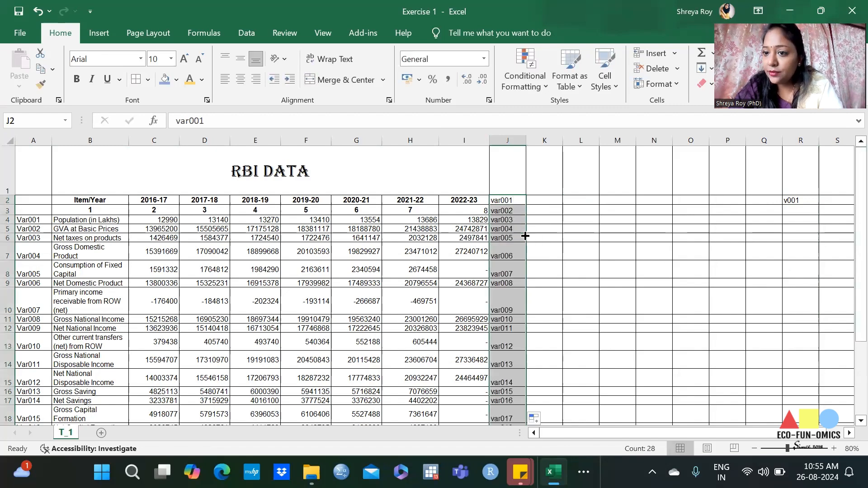
key(ctrl+z)
key(ctrl+z)
key(ctrl+z)
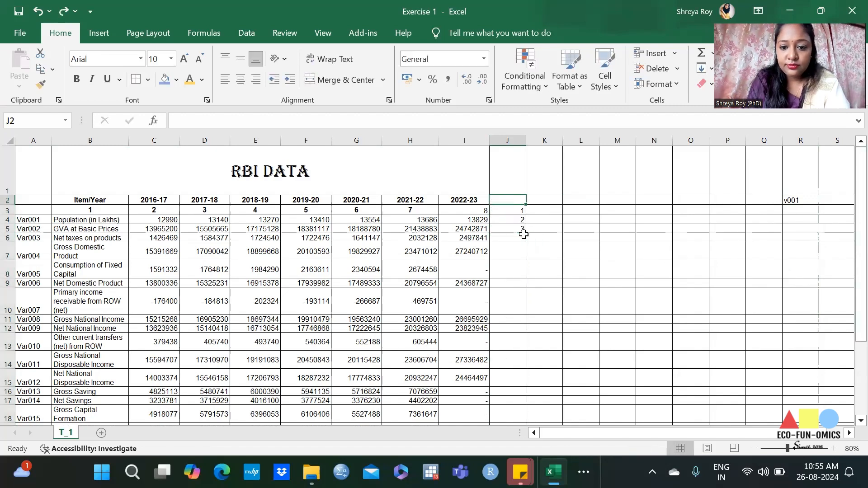
Step: Try filling the single number from J5 down to J13, and undo the fill
click(529, 239)
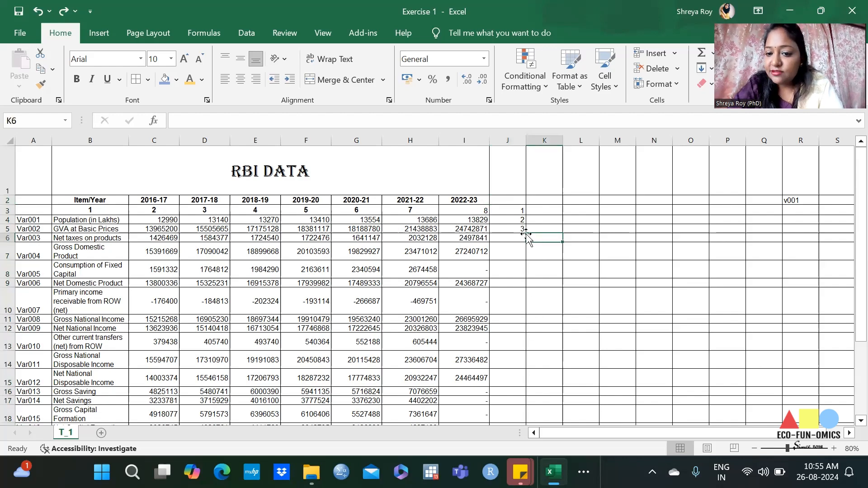
click(517, 229)
drag(527, 233, 523, 362)
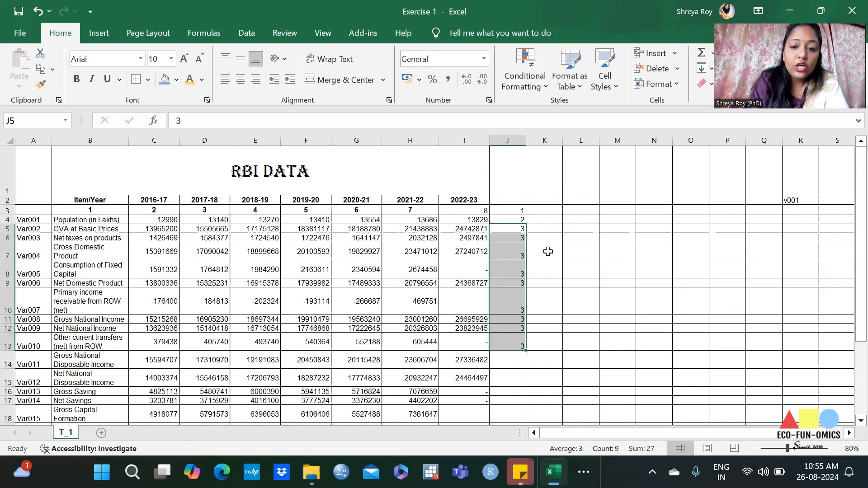
key(ctrl+z)
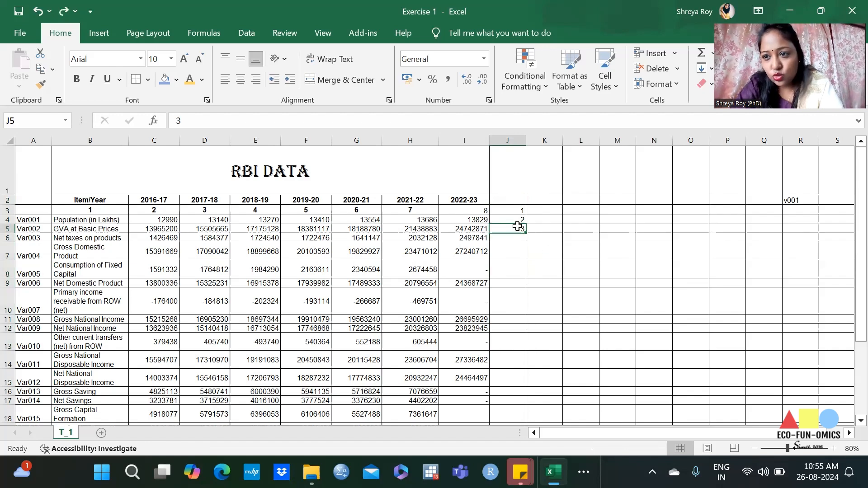
Step: Clear the numbers in J3 to J6 and enter 1, 2 and 3 in cells J3 to J5
drag(516, 210, 518, 236)
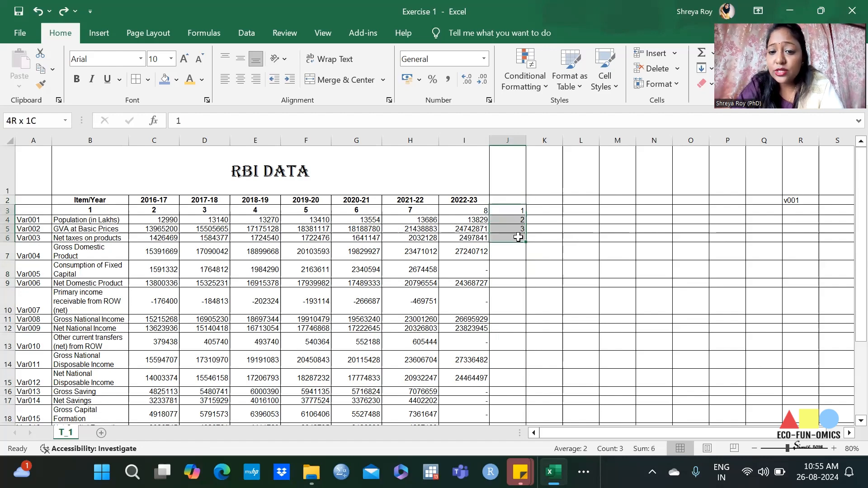
key(Delete)
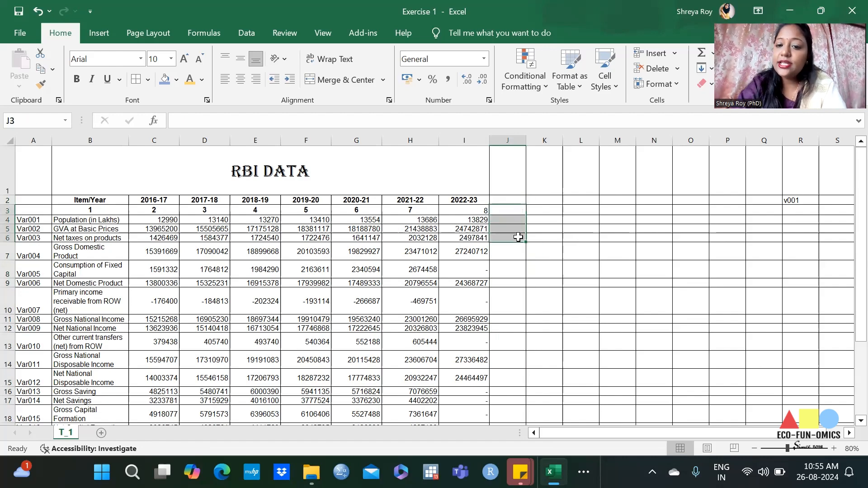
click(513, 208)
text(1)
key(Return)
text(2)
key(Return)
text(3)
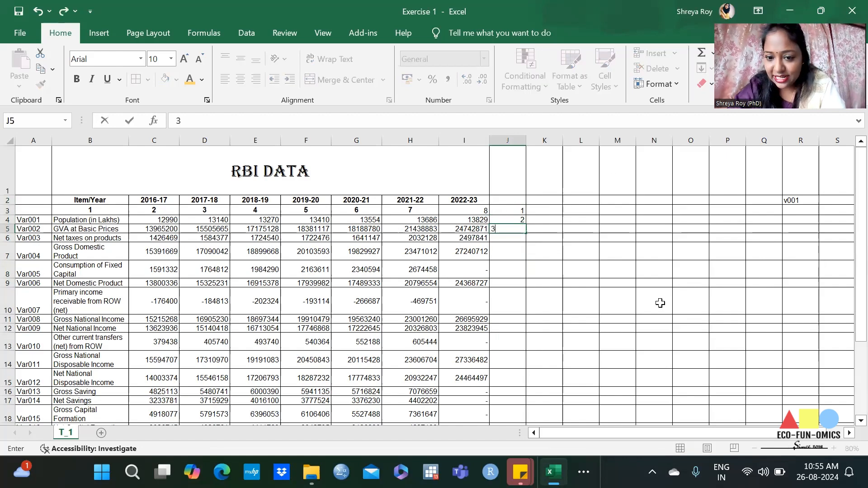
Step: Auto-fill the number series from J3:J5 down column J beside the data, through row 29
click(501, 220)
drag(509, 211, 516, 229)
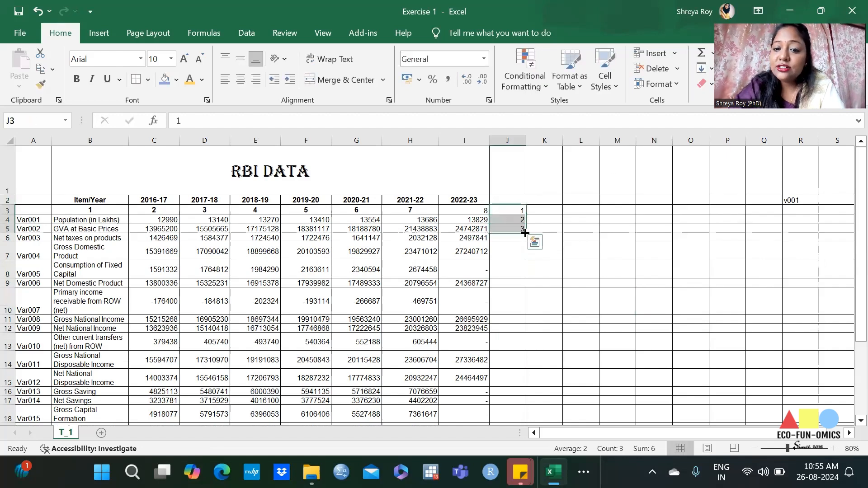
double_click(525, 231)
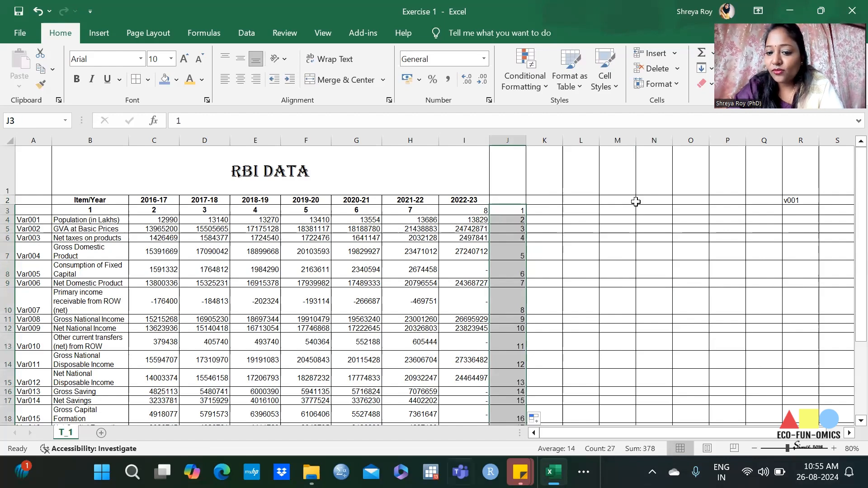
scroll(718, 316, down, 4)
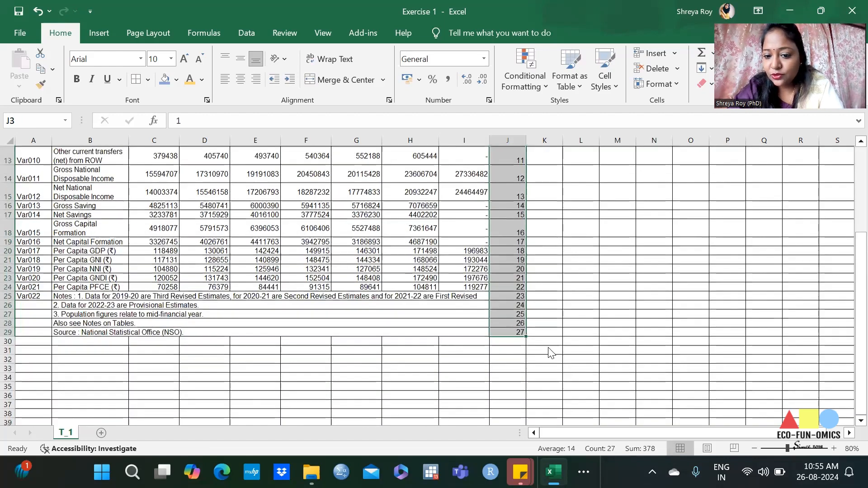
scroll(847, 306, up, 4)
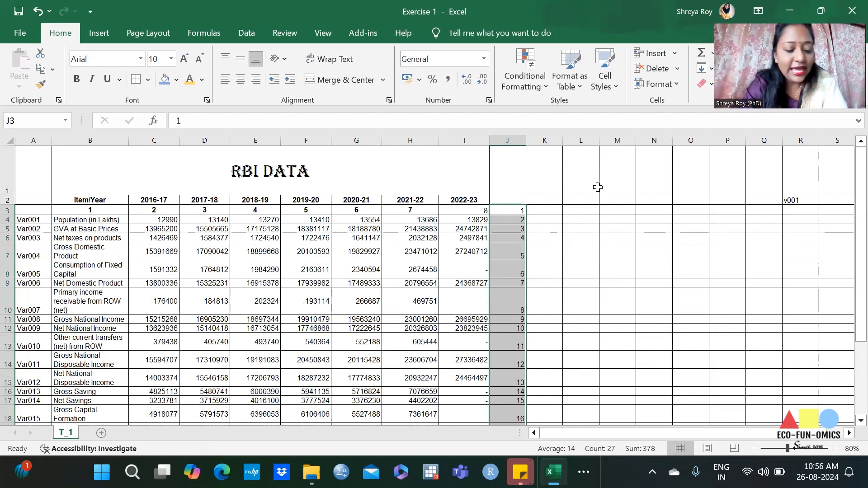
key(Down)
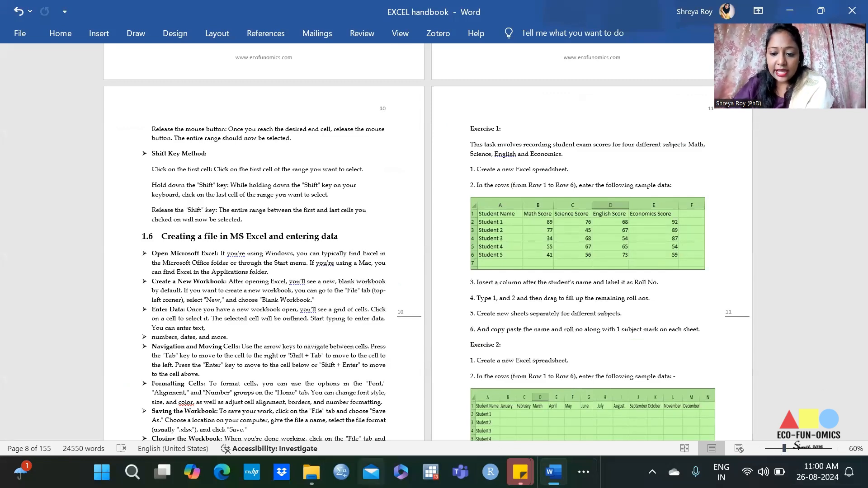
Step: Switch from the Word handbook to Excel and create a new blank workbook
click(584, 472)
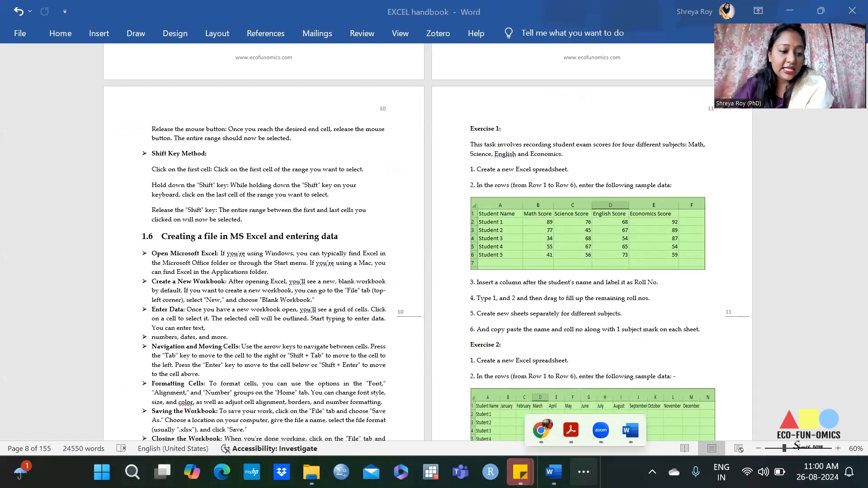
click(102, 472)
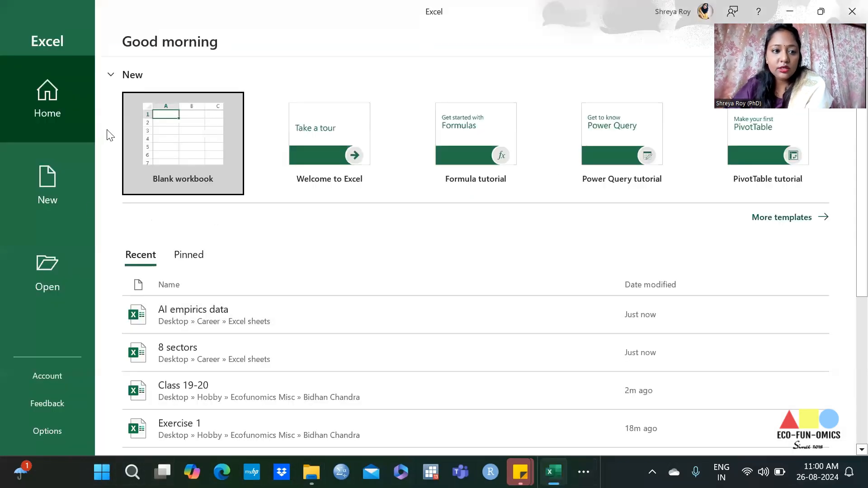
click(173, 122)
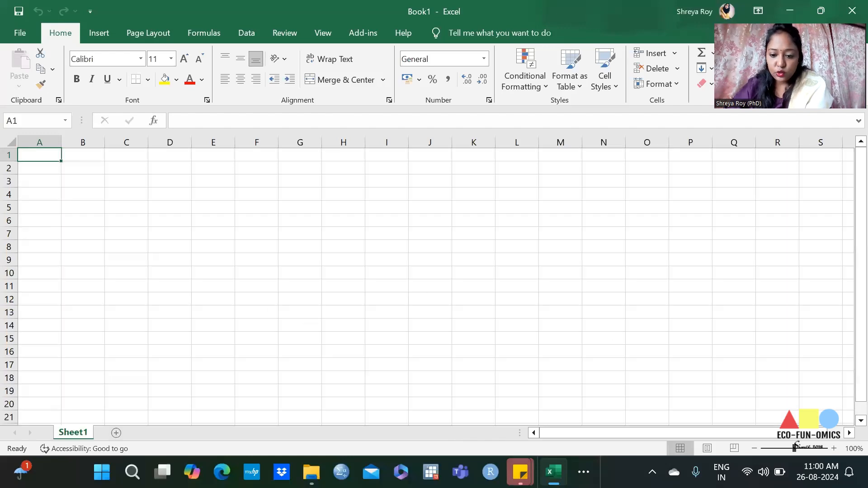
Step: Arrange the Word handbook and the blank Excel workbook side by side, with the handbook showing Exercise 1 on page 11
click(584, 471)
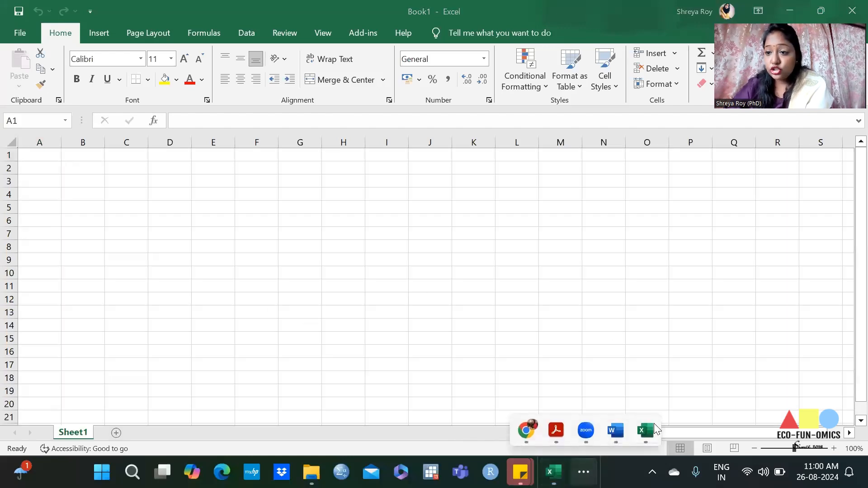
click(616, 434)
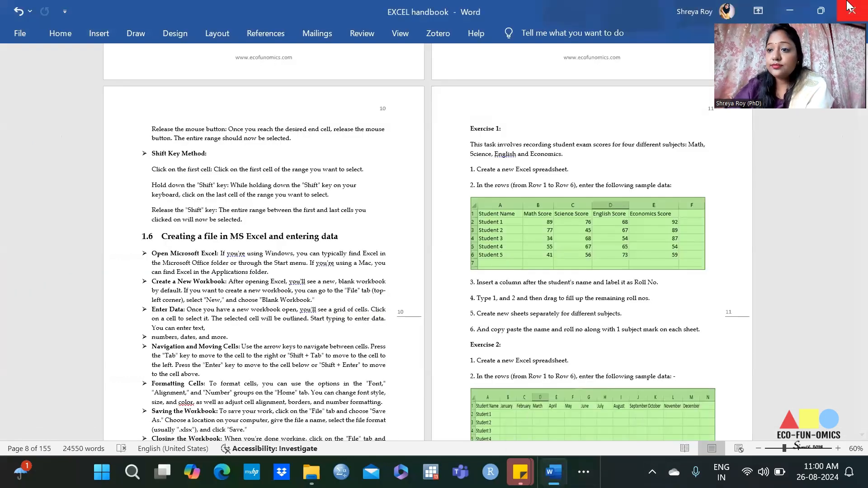
mouse_move(816, 14)
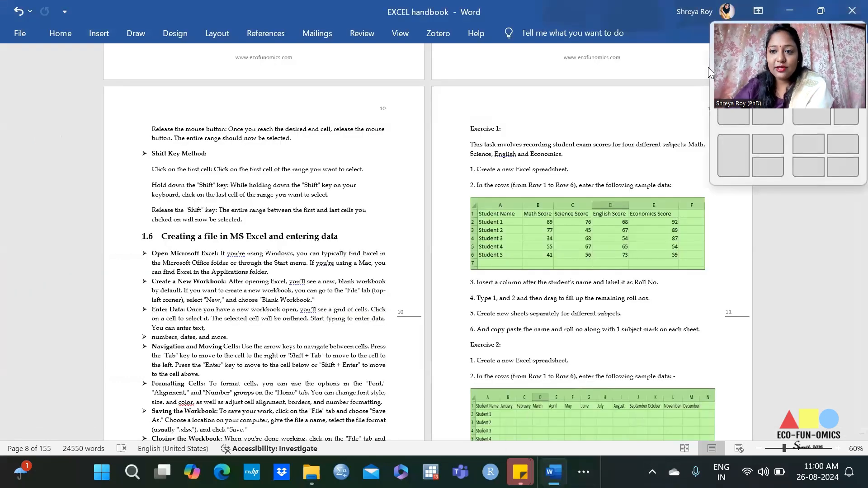
click(733, 117)
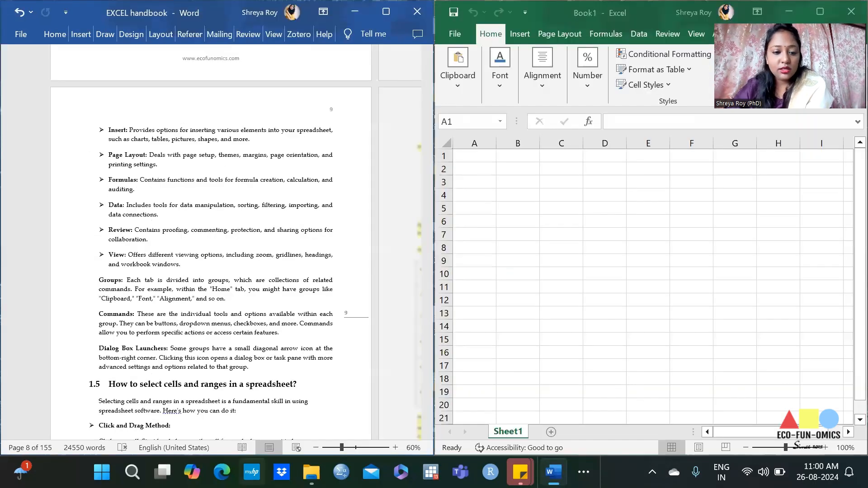
scroll(307, 348, down, 3)
scroll(310, 337, down, 9)
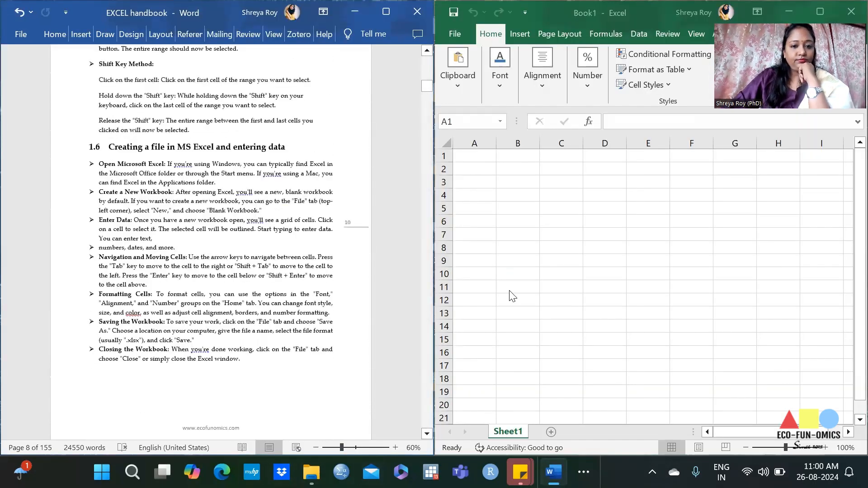
click(427, 434)
click(426, 434)
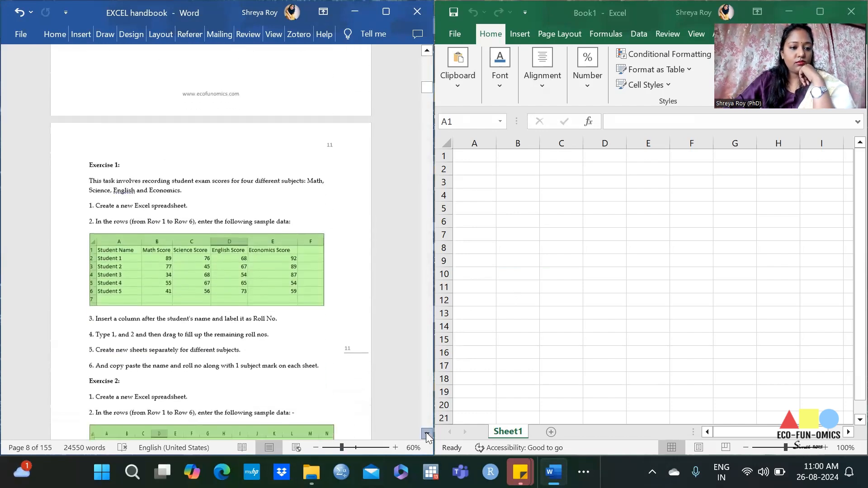
click(426, 433)
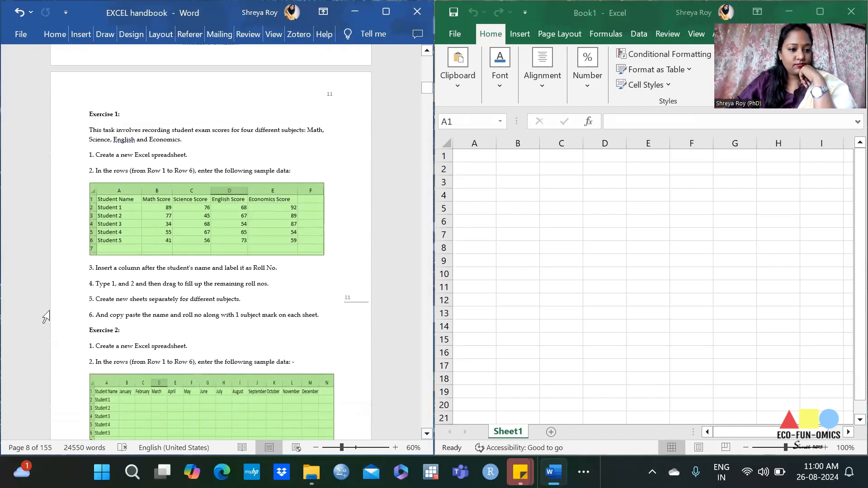
Step: Enter the header "Student Name" in cell A1 and fit column A to its text
click(472, 157)
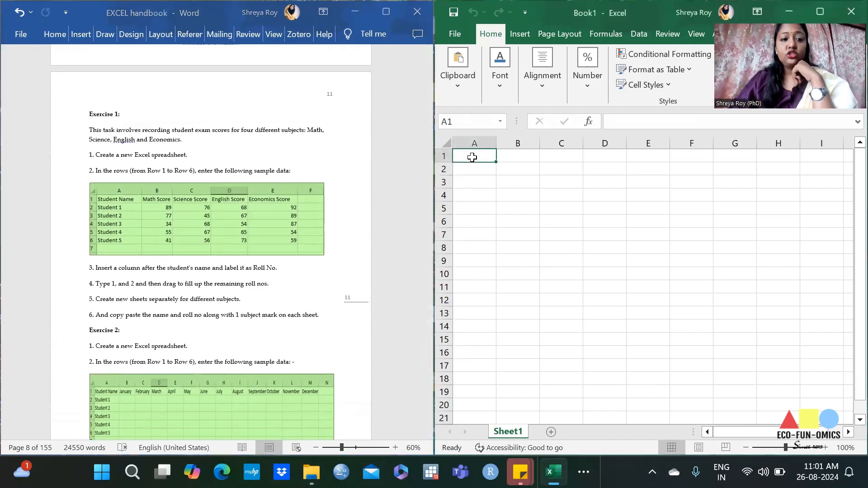
text(Studen)
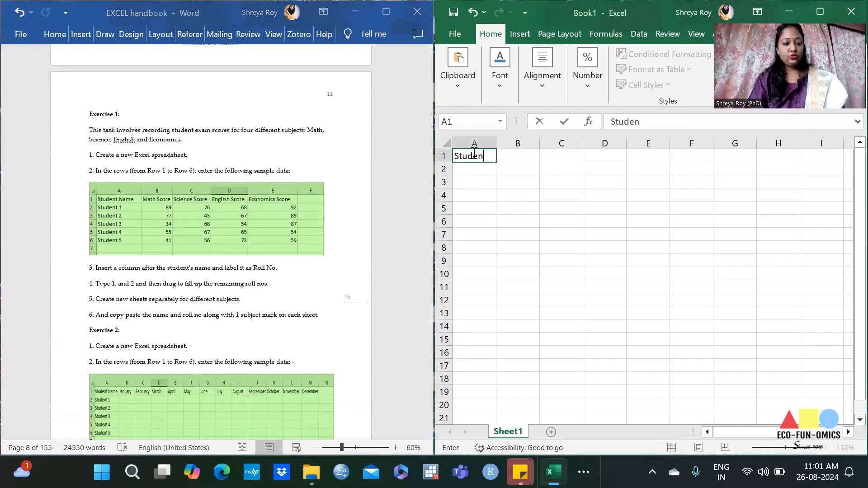
text(t Name)
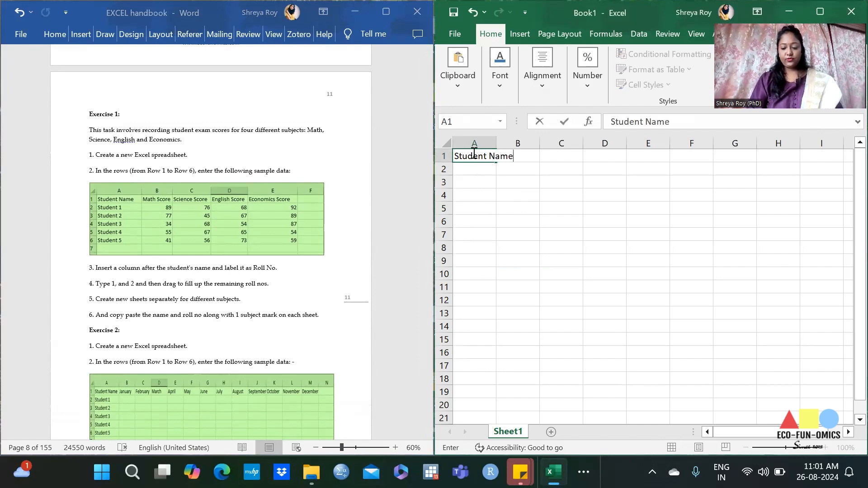
key(Return)
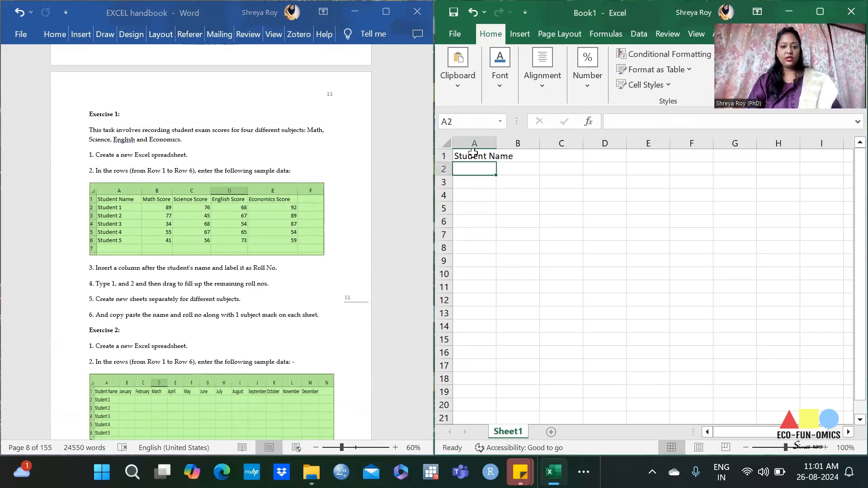
double_click(494, 140)
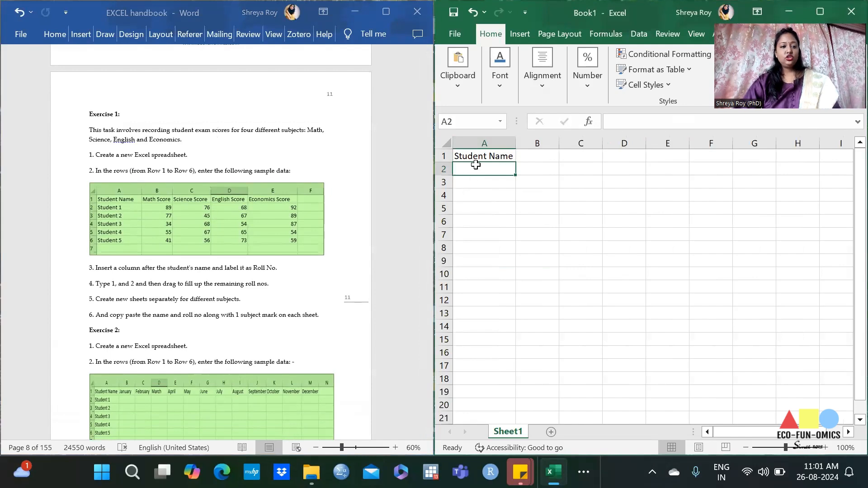
Step: Enter "Student 1" in A2 and "Student 2" in A3, and extend the series down to "Student 5" in A6
text(Student 1)
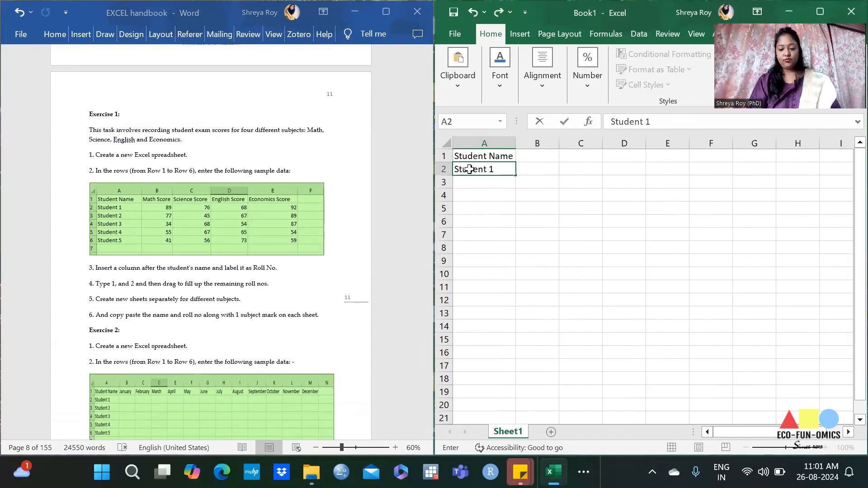
key(Return)
text(Student 2)
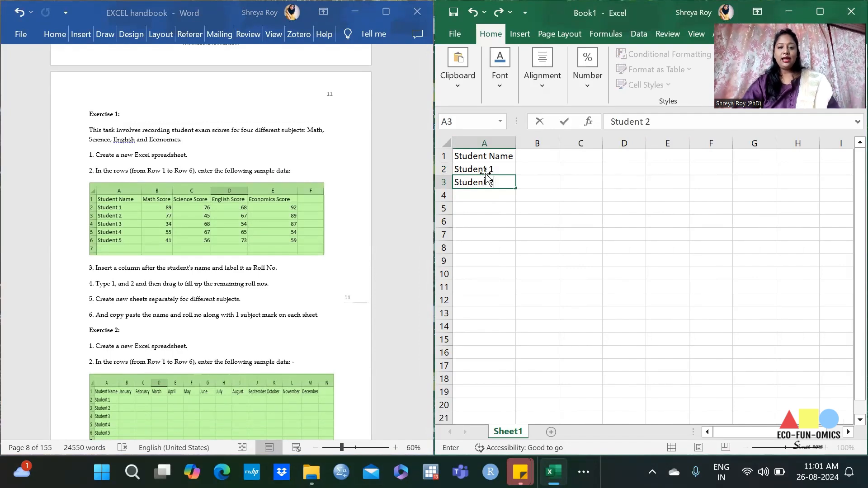
drag(501, 170, 515, 226)
click(632, 236)
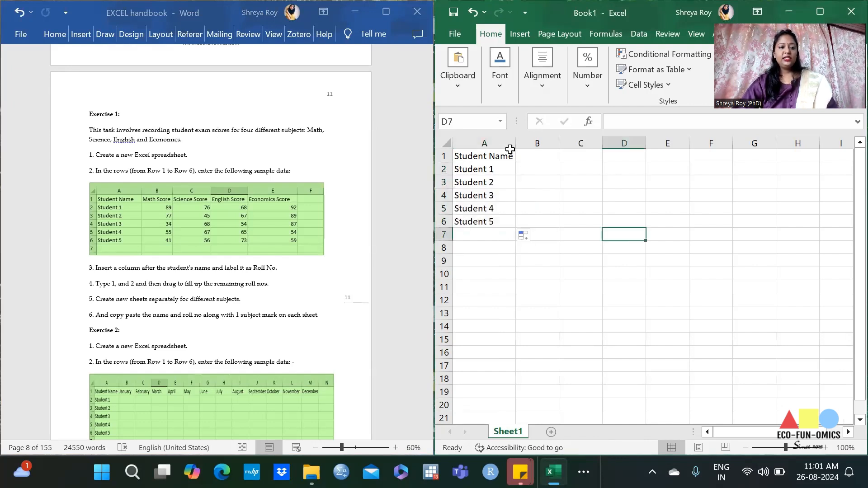
Step: Enter the headers "Maths Score", "Science Score" and "English Score" in cells B1 to D1
click(533, 157)
text(Maths Score)
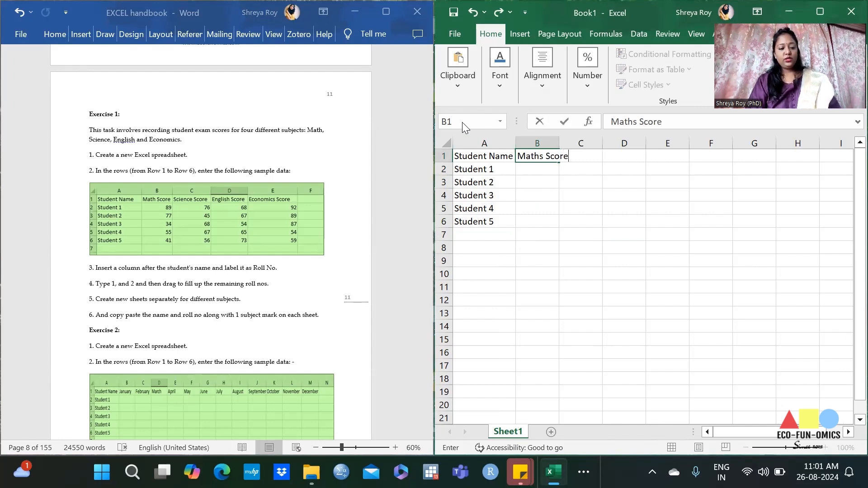
key(Tab)
text(Science Score)
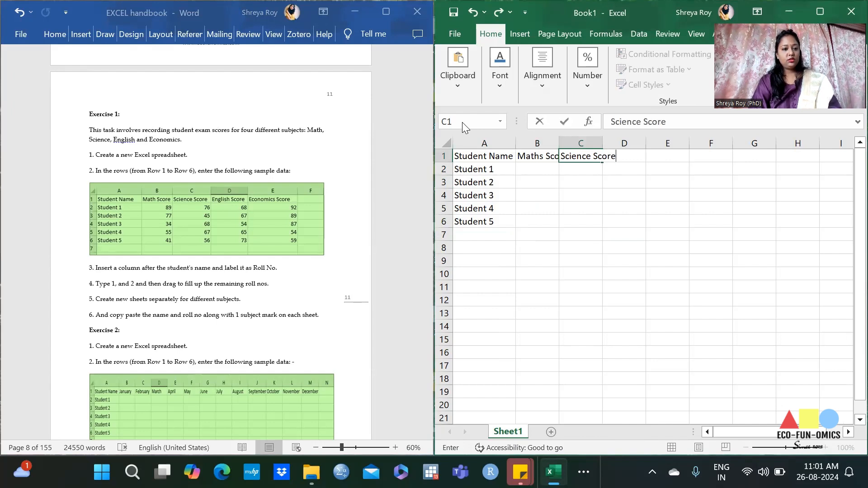
key(Tab)
text(En)
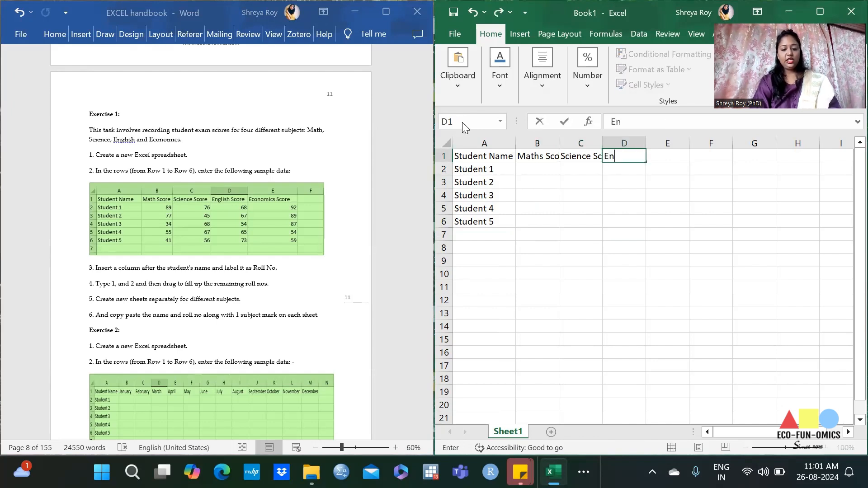
text(glish SCore)
Step: Fit the widths of columns B to D to their header text
drag(537, 142, 642, 143)
double_click(647, 143)
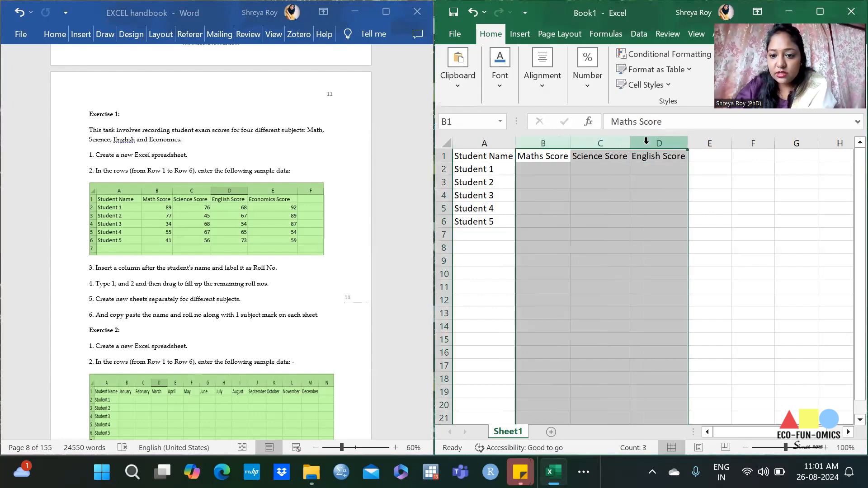
click(723, 311)
Step: Enter the maths scores 89 for Student 1 in B2 and 77 for Student 2 in B3
click(550, 171)
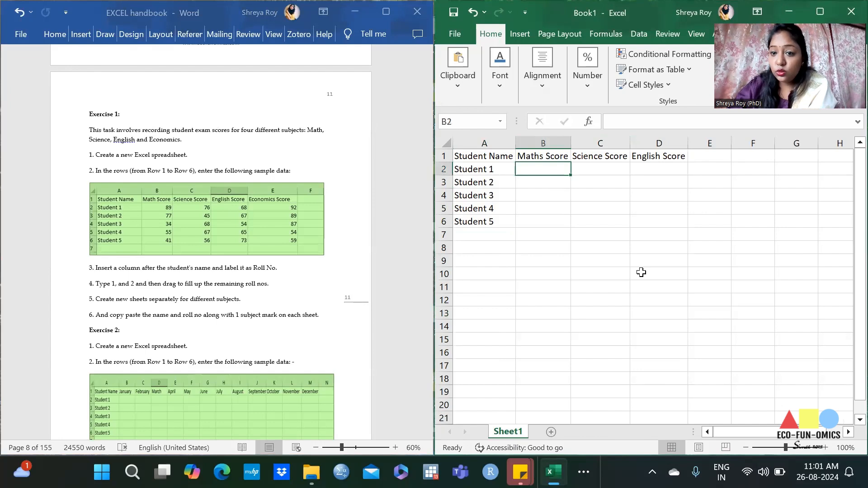
text(89)
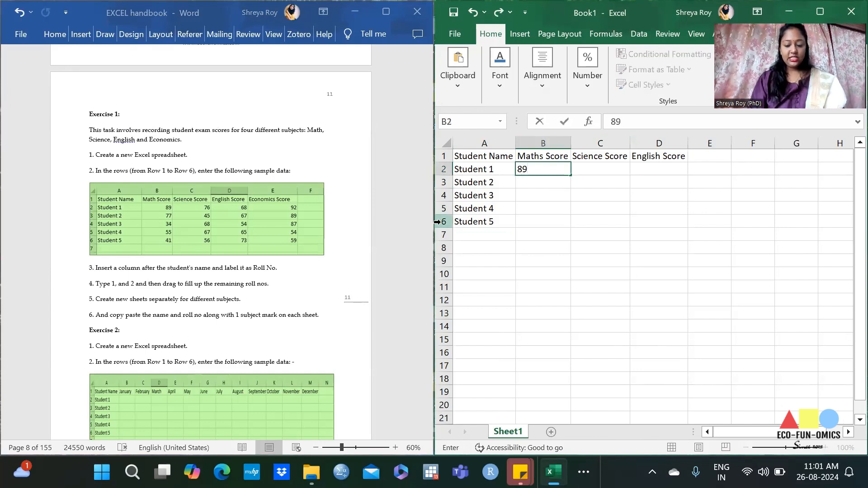
key(Return)
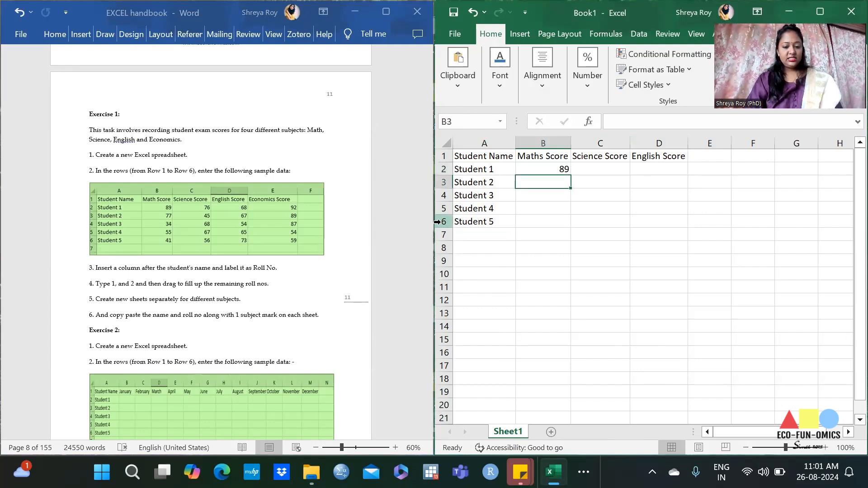
text(77)
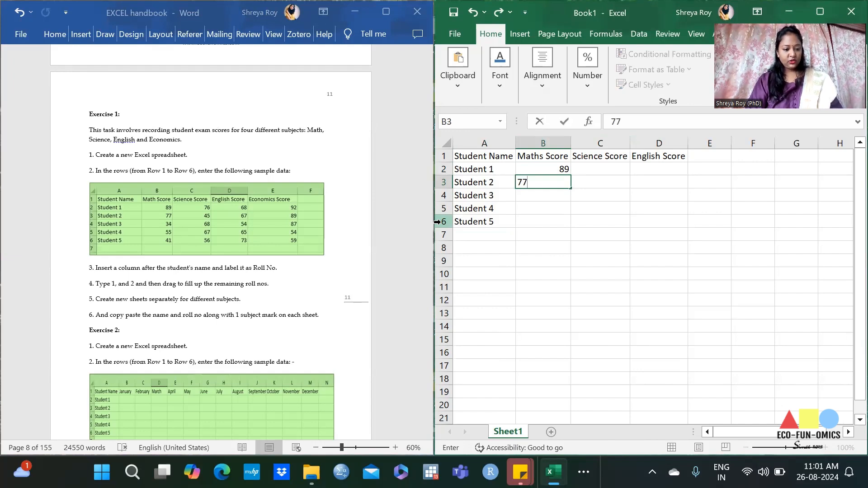
key(Tab)
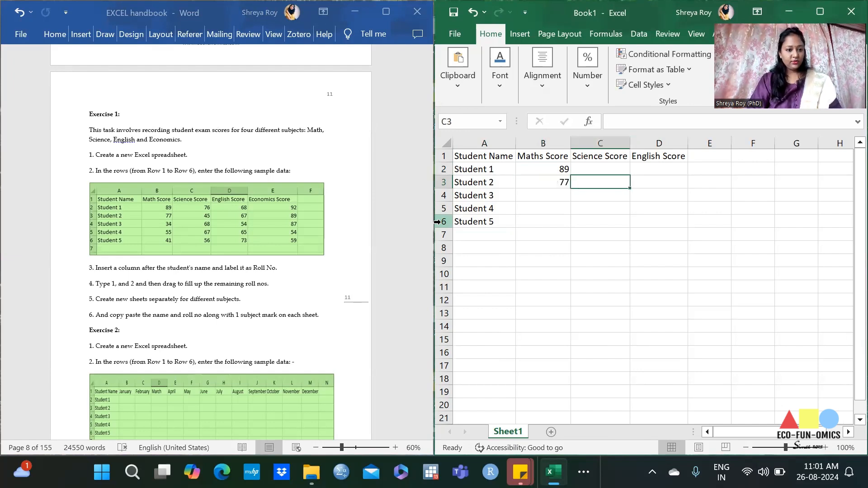
Step: Enter Student 1's remaining scores 76, 68 and 92 in cells C2 to E2
key(Up)
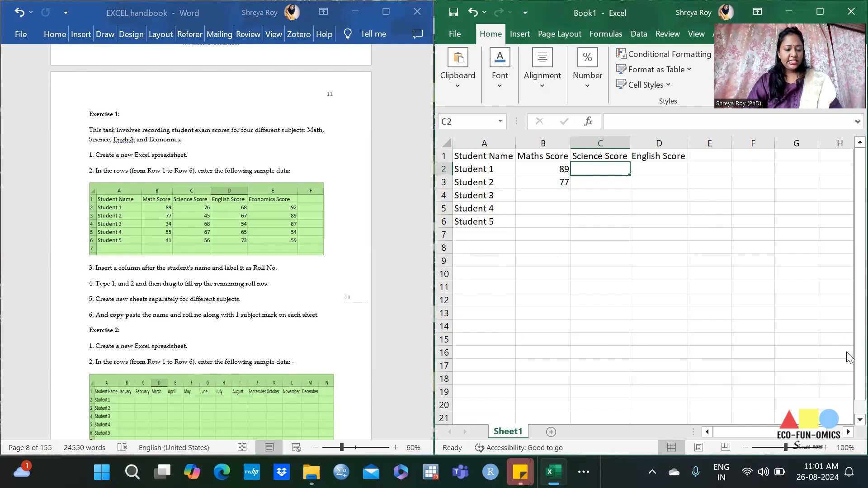
text(76)
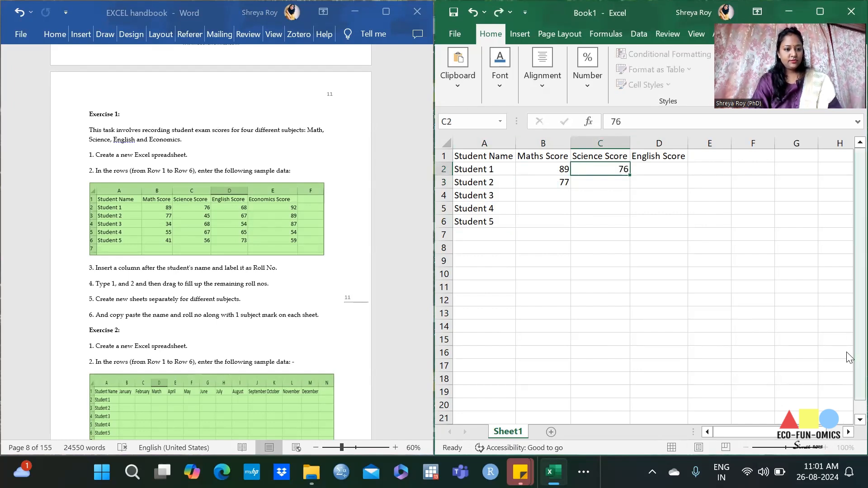
key(Tab)
text(68)
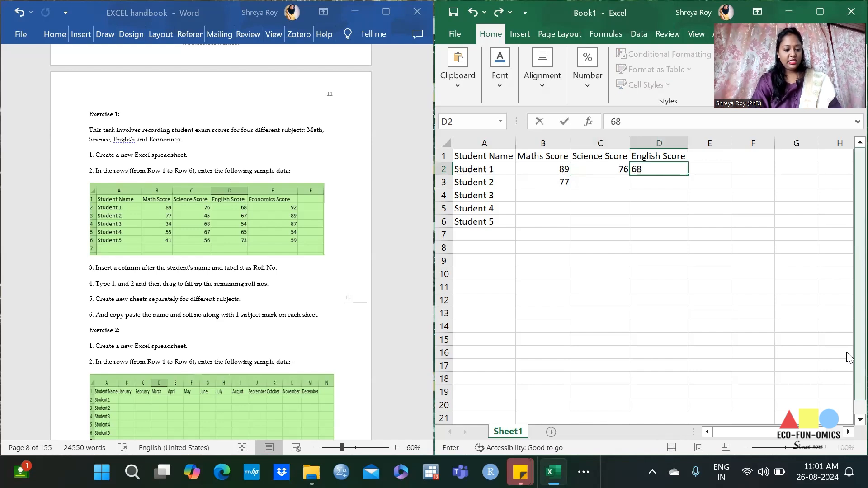
key(Tab)
text(9)
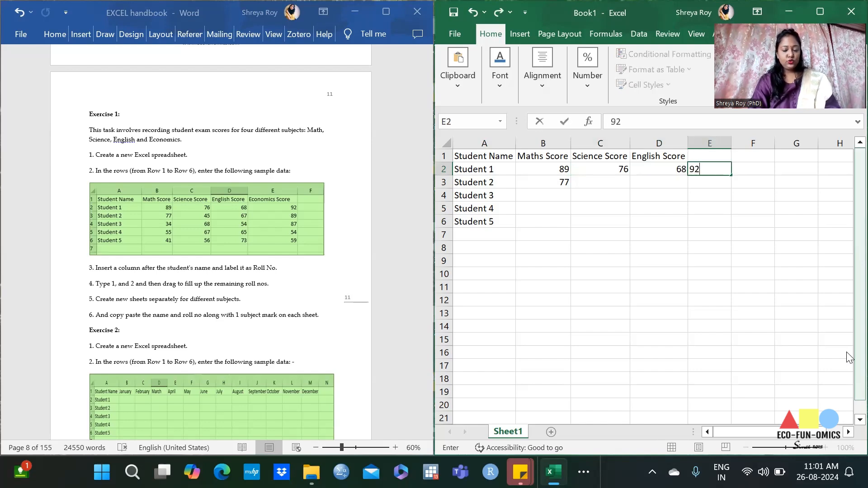
Step: Enter the header "Economics Score" in cell E1
click(702, 155)
text(Economics)
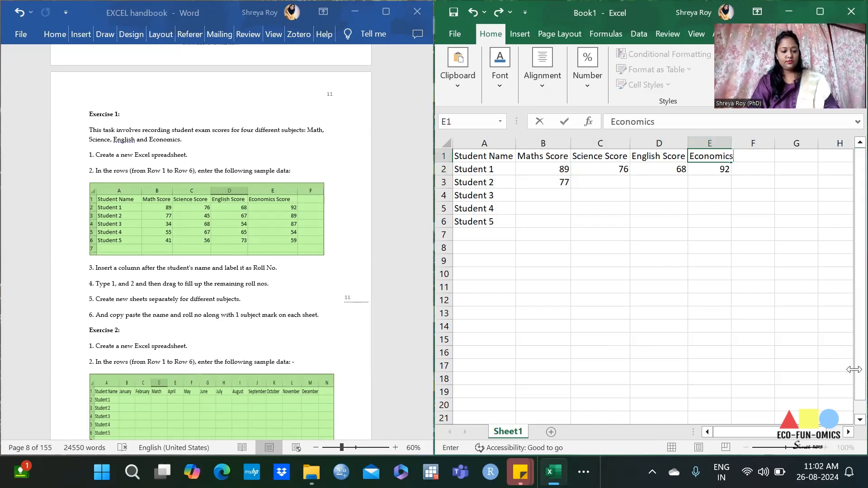
text( Score)
key(Return)
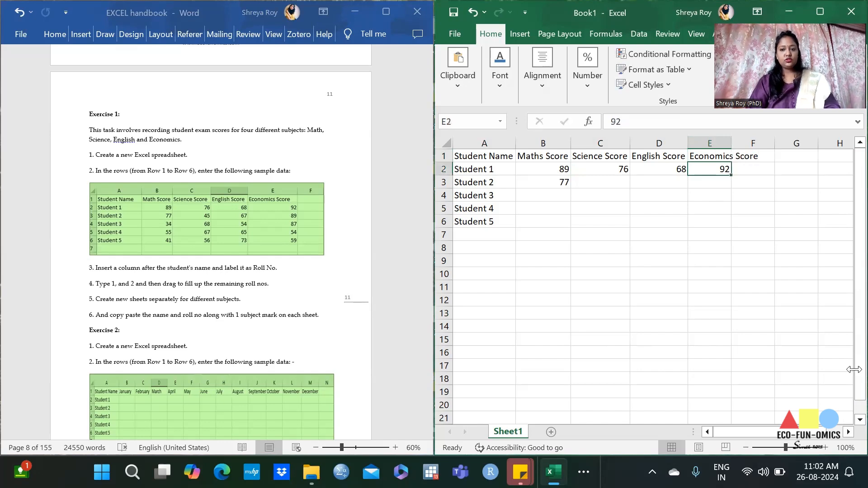
Step: Enter Student 2's science, English and economics scores 45, 67 and 89 in cells C3 to E3
click(537, 183)
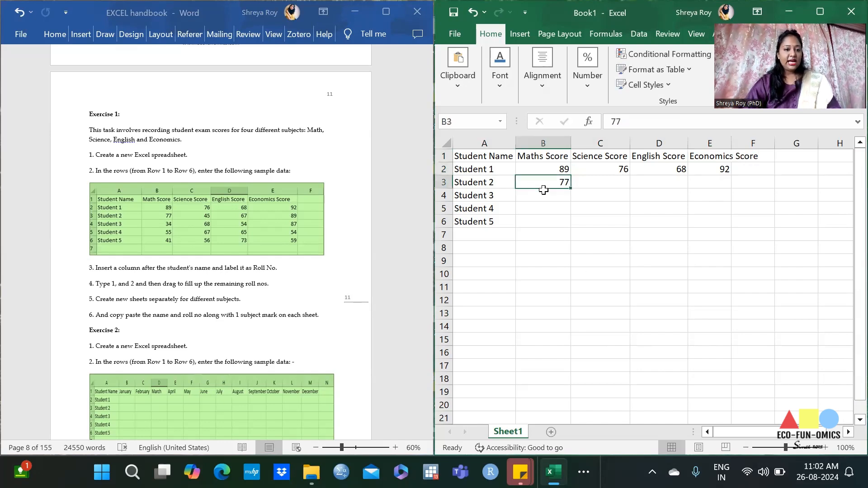
key(Tab)
text(45)
key(Tab)
text(67)
key(Tab)
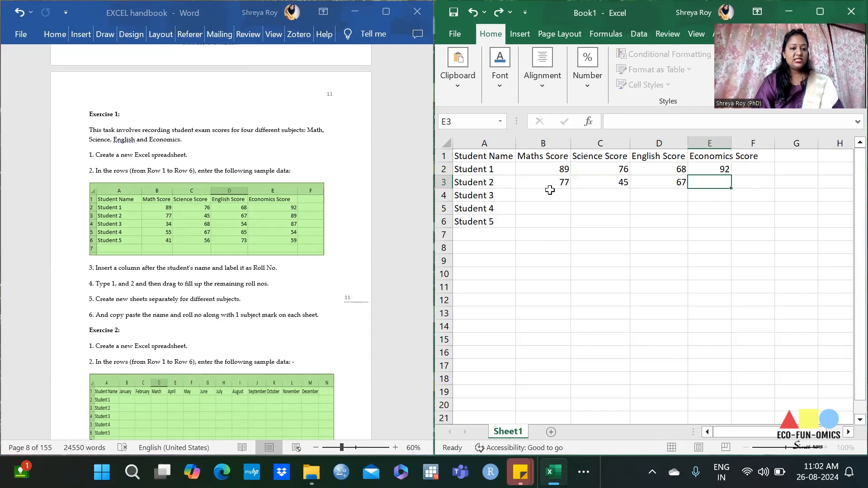
text(89)
key(Tab)
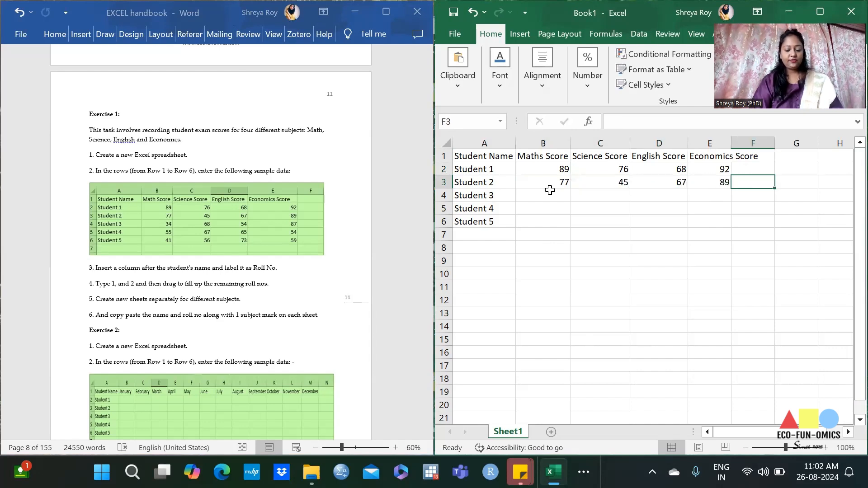
key(Return)
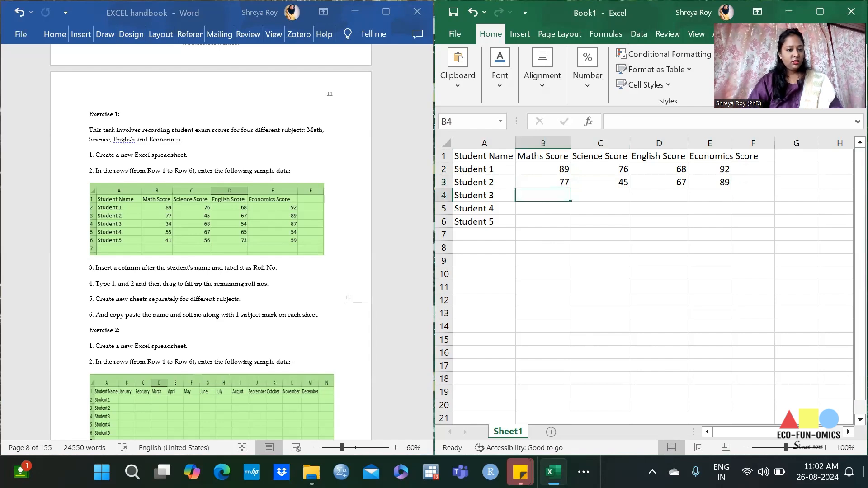
Step: Enter Student 3's scores 34, 68, 54 and 87 in cells B4 to E4
text(34)
key(Tab)
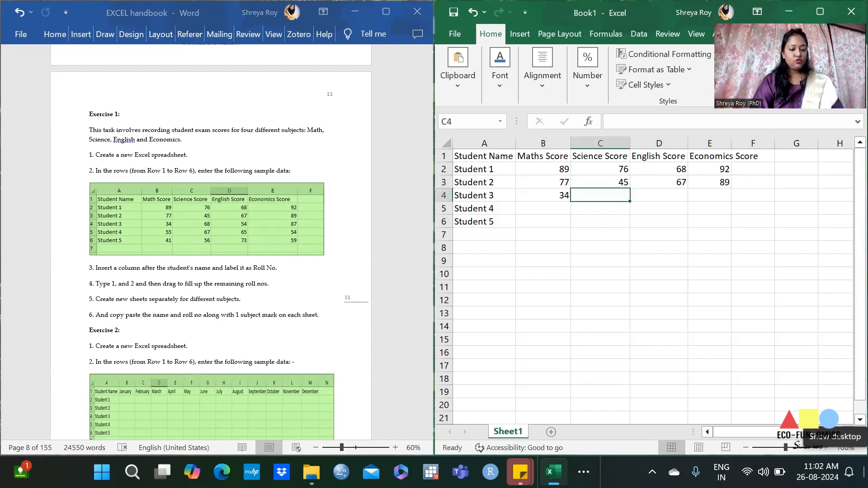
text(68)
key(Tab)
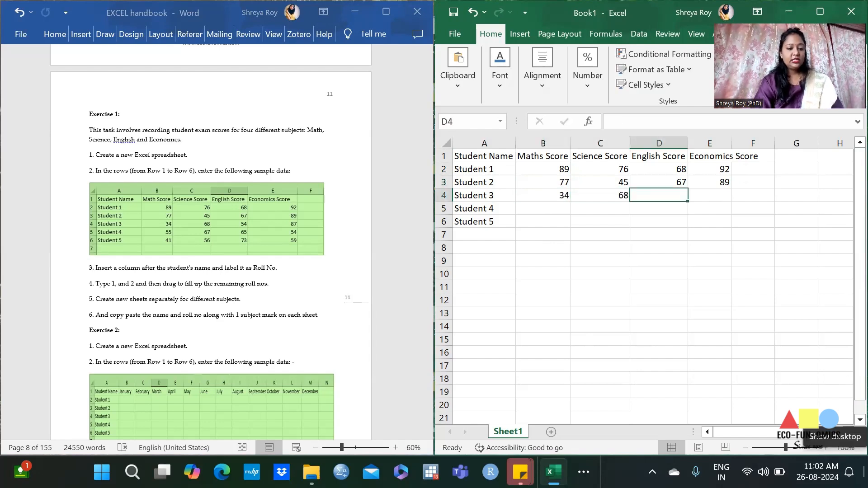
text(54)
key(Tab)
text(87)
key(Tab)
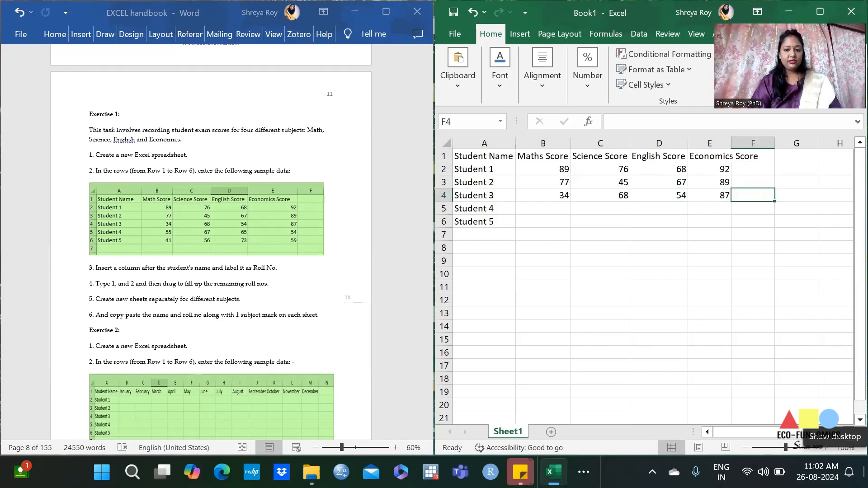
Step: Enter Student 4's scores 55, 67, 65 and 54 in cells B5 to E5
click(519, 208)
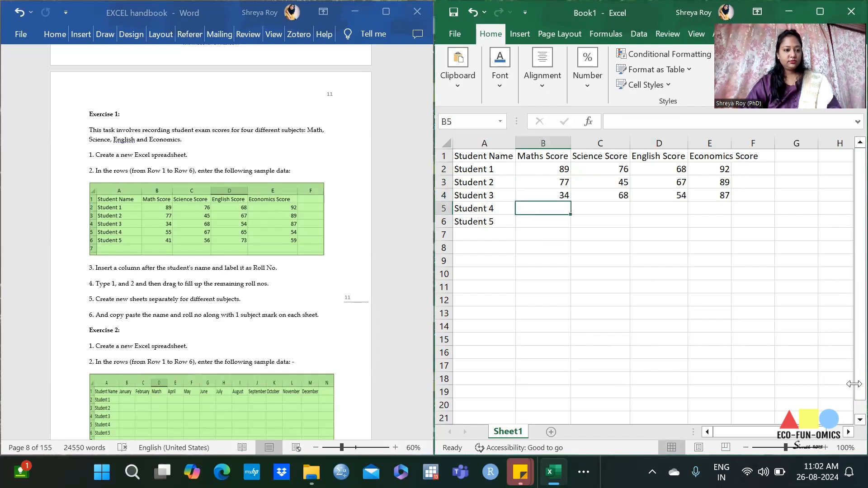
text(55)
key(Tab)
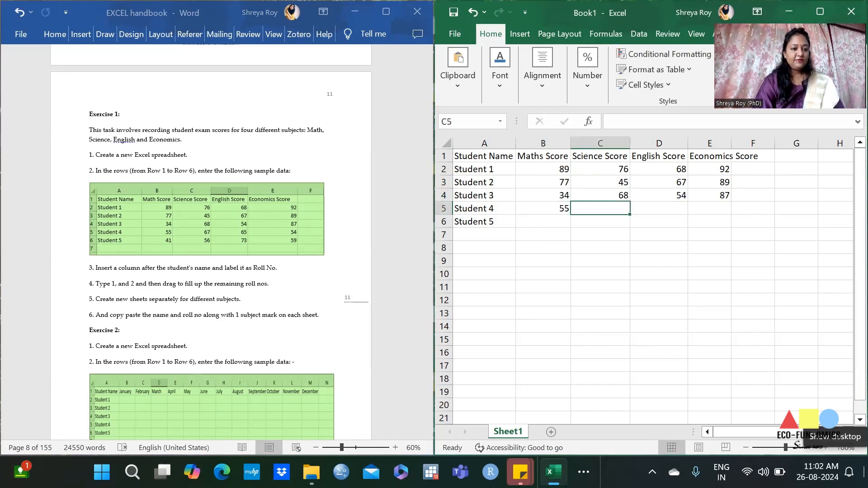
text(67)
key(Tab)
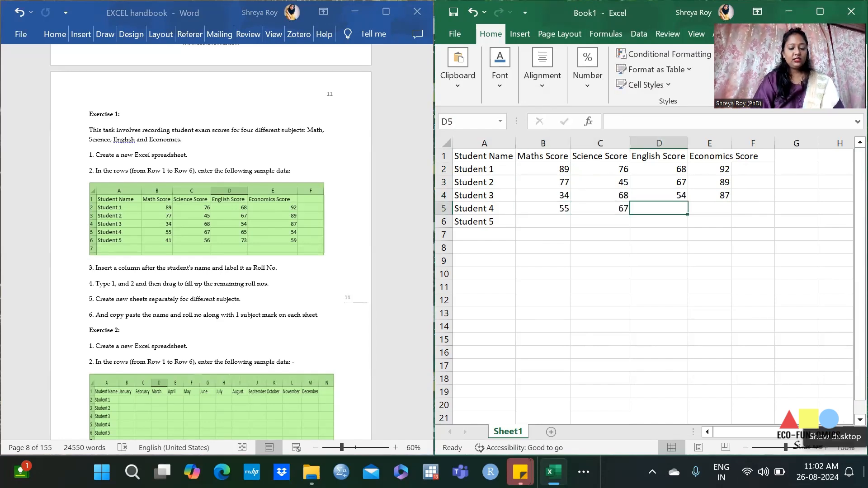
text(65)
key(Tab)
text(6)
key(Tab)
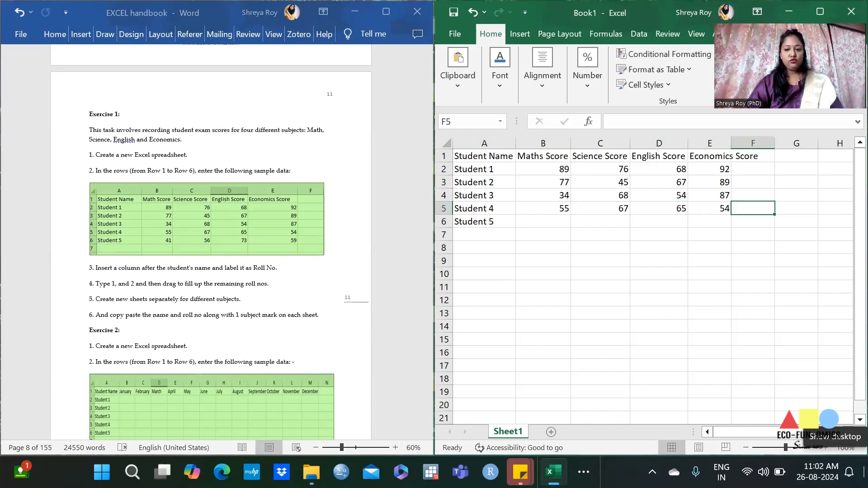
Step: Enter Student 5's scores 41, 56, 73 and 59 in cells B6 to E6
click(538, 222)
text(41)
key(Tab)
text(56)
key(Tab)
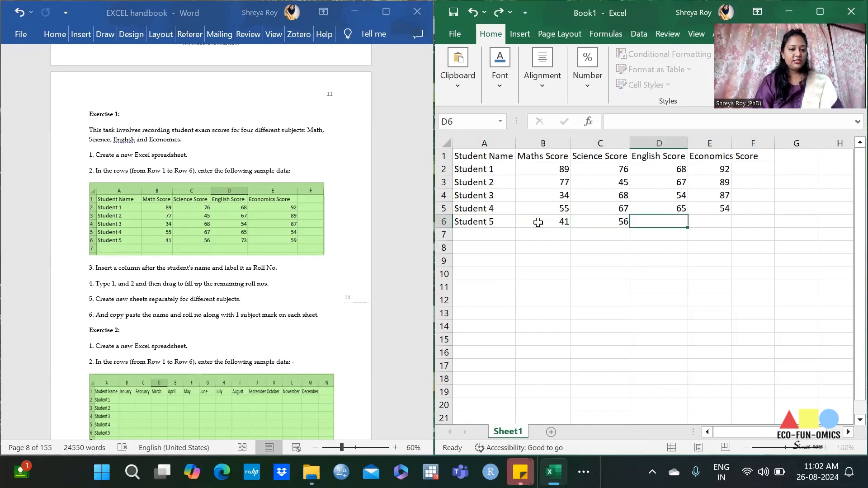
text(73)
key(Tab)
text(59)
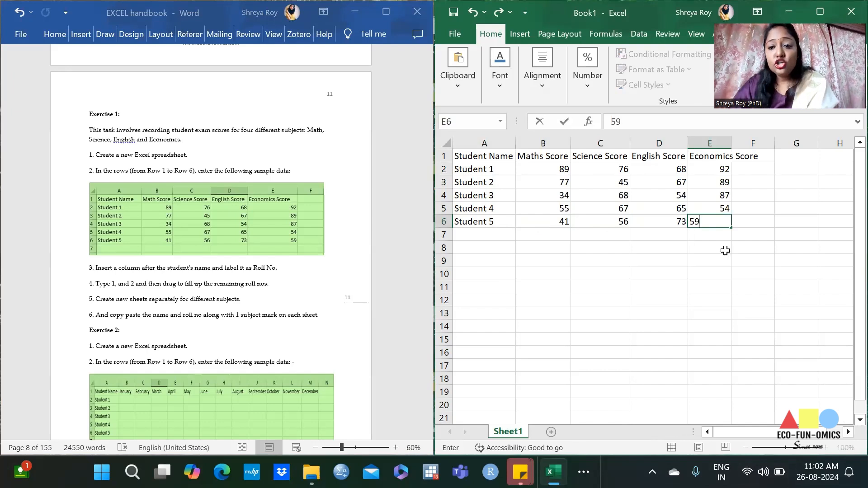
key(Return)
Step: Fit the widths of columns A to E to their contents
click(510, 144)
drag(510, 145, 734, 145)
double_click(733, 145)
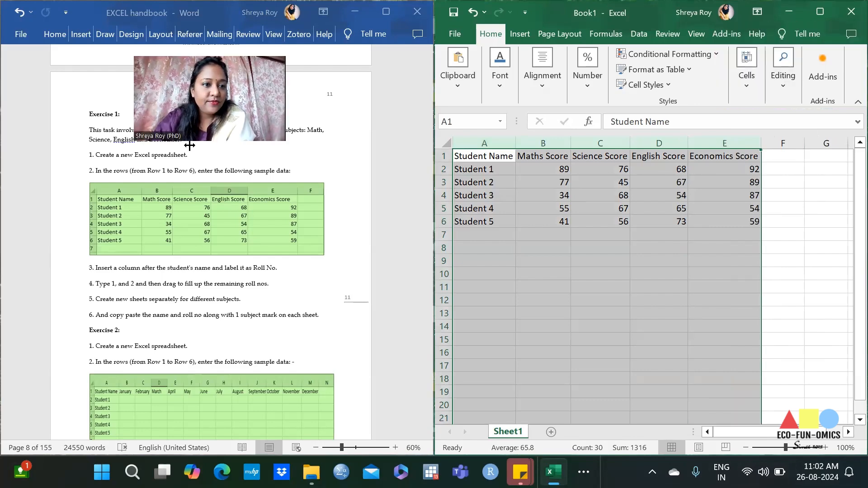
Step: Maximize the workbook window and convert the range A1:E6 into a table with headers
key(super+Up)
drag(233, 54, 797, 121)
drag(36, 163, 292, 222)
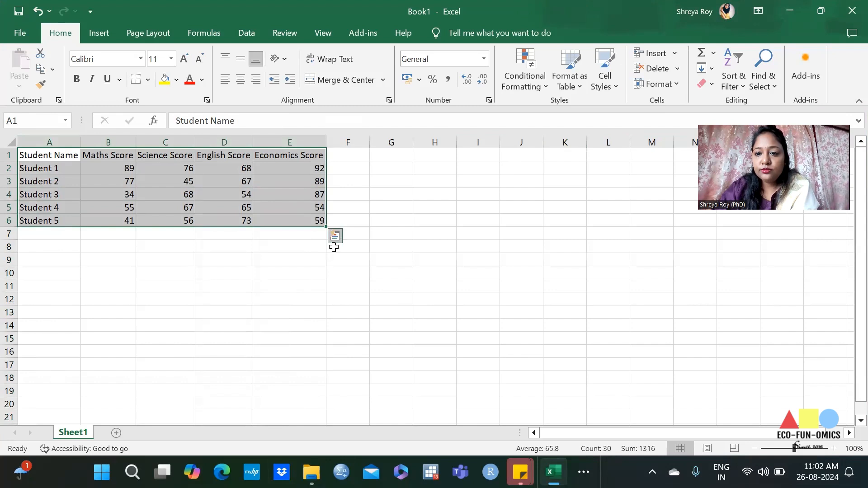
click(91, 32)
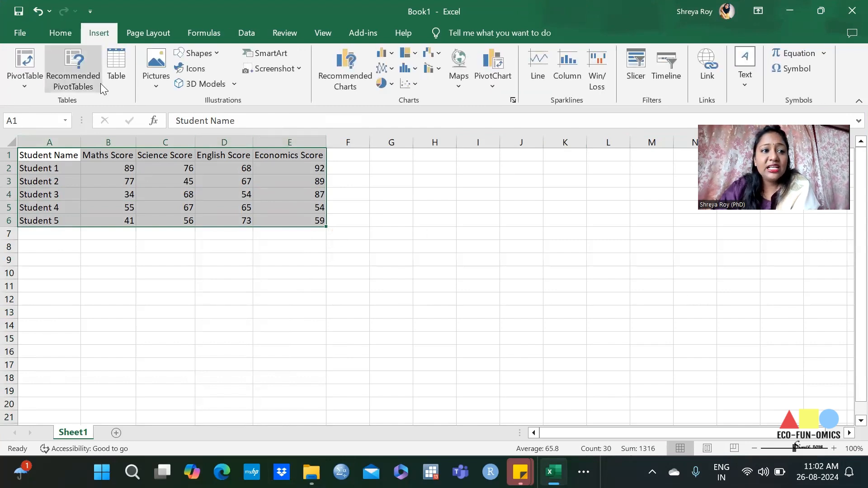
click(116, 68)
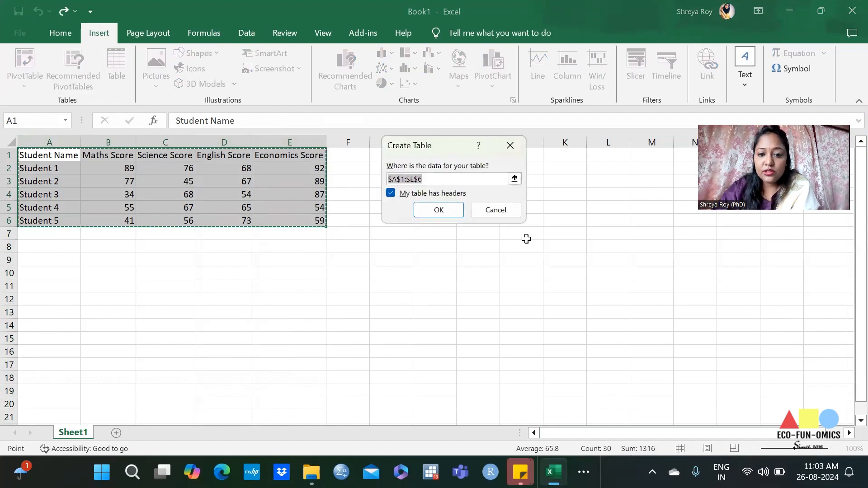
click(449, 212)
click(493, 249)
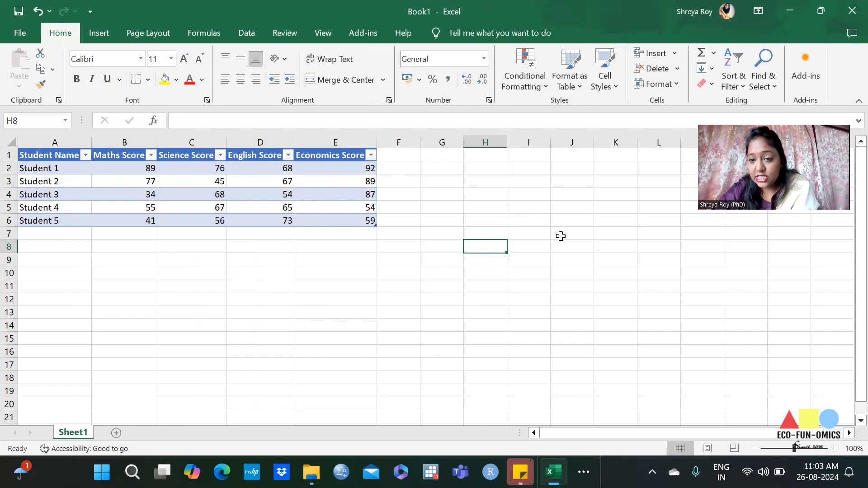
Step: Format the table's header row A1:E1 in Arial Black at size 12
click(142, 229)
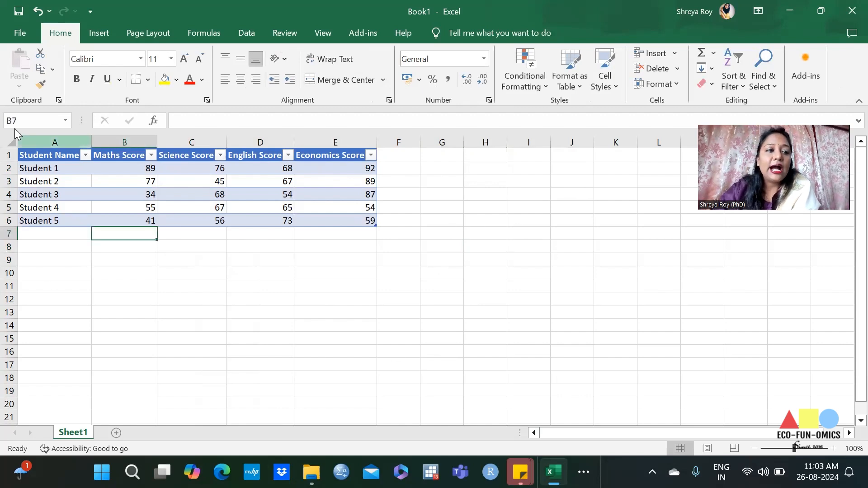
drag(29, 156, 316, 155)
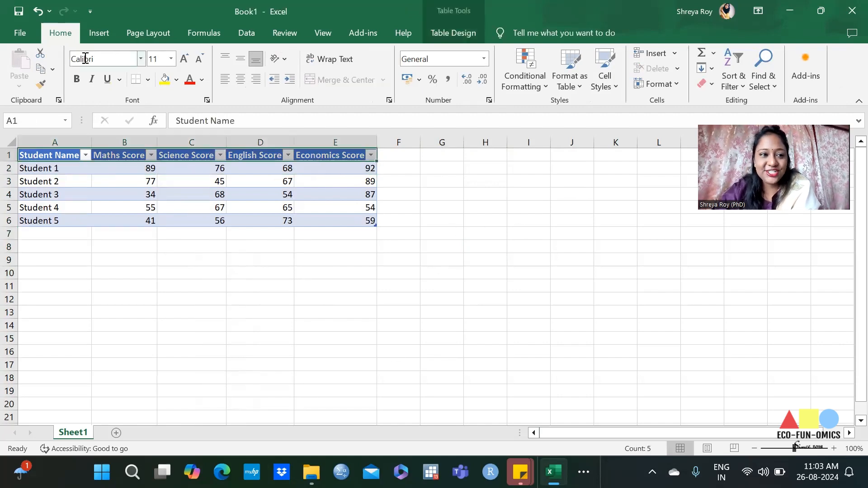
click(141, 60)
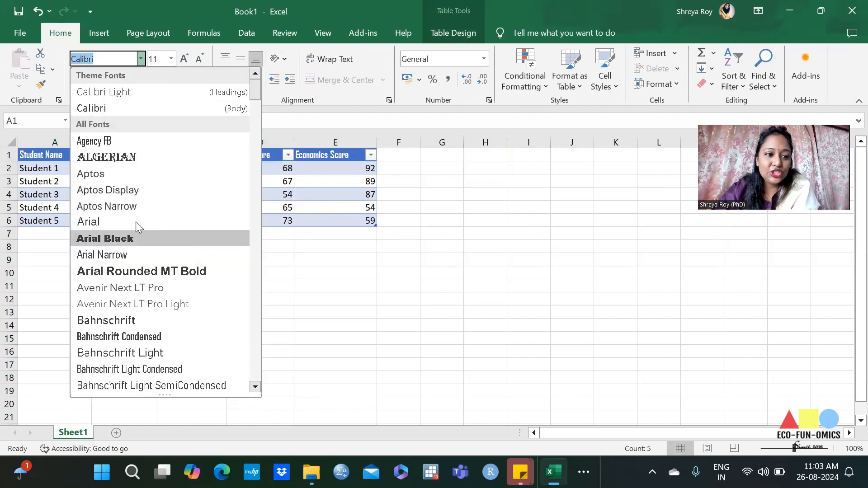
click(122, 239)
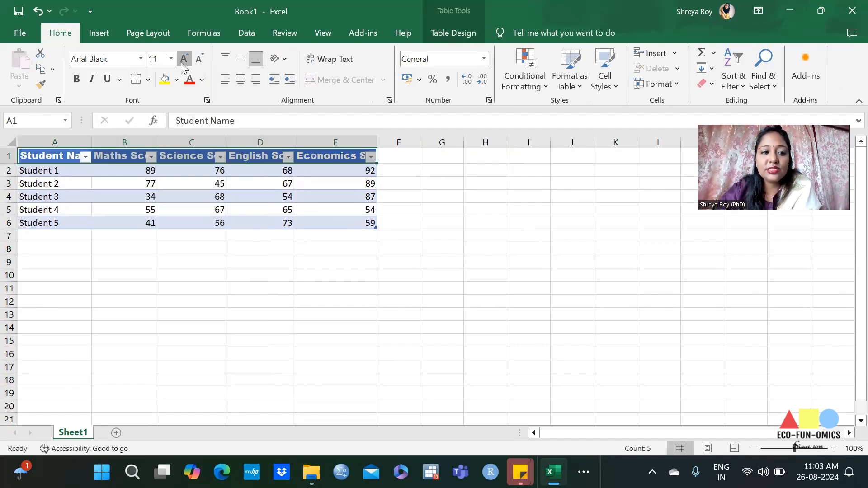
click(181, 59)
Step: Widen columns A to E to fit the enlarged header text
drag(86, 142, 371, 145)
double_click(374, 141)
click(416, 224)
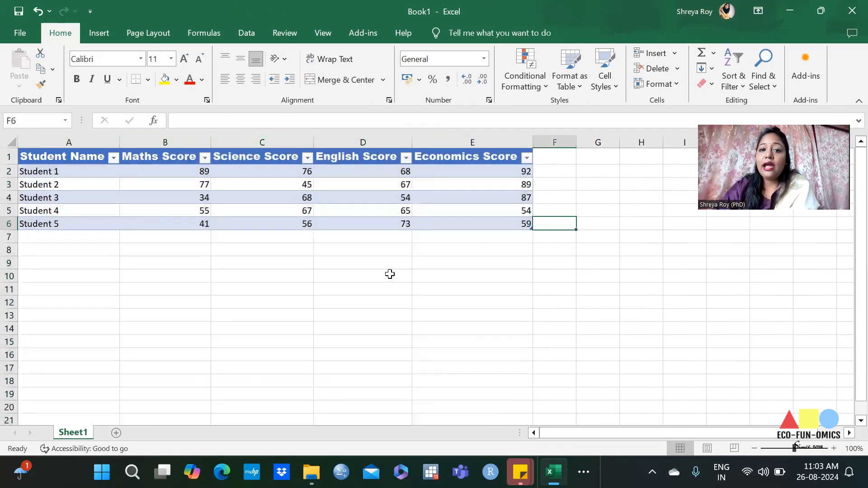
Step: Restyle the table A1:E6 with the light orange table style that has a solid orange header row and thin row lines
drag(73, 158, 473, 233)
click(570, 88)
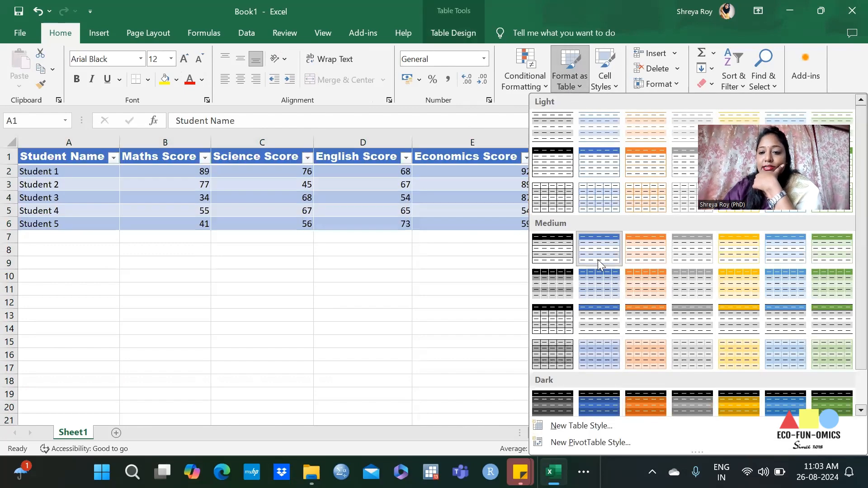
click(593, 256)
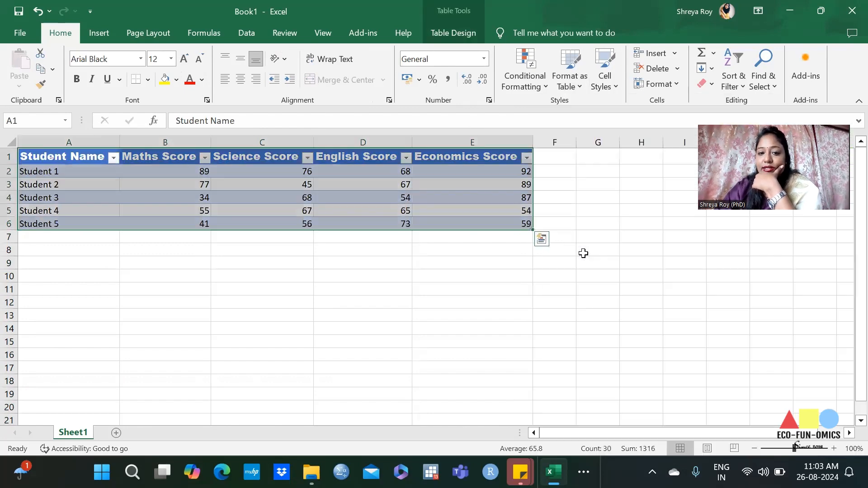
click(570, 66)
click(651, 159)
click(482, 284)
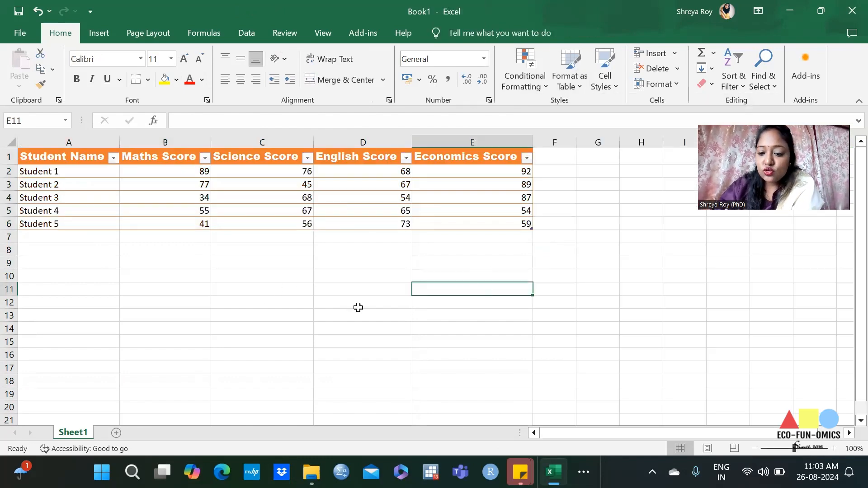
Step: Switch to the EXCEL handbook in Word, maximize its window and look over the instructions and sample table of Exercise 2
click(584, 471)
click(615, 432)
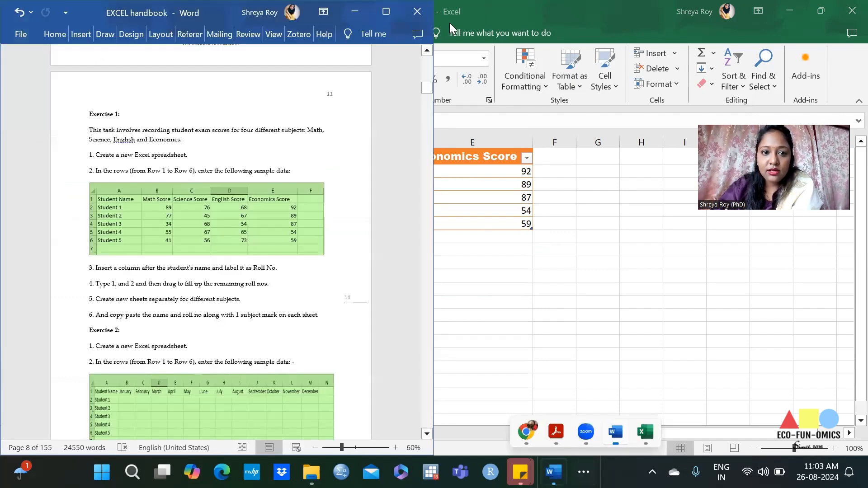
click(388, 17)
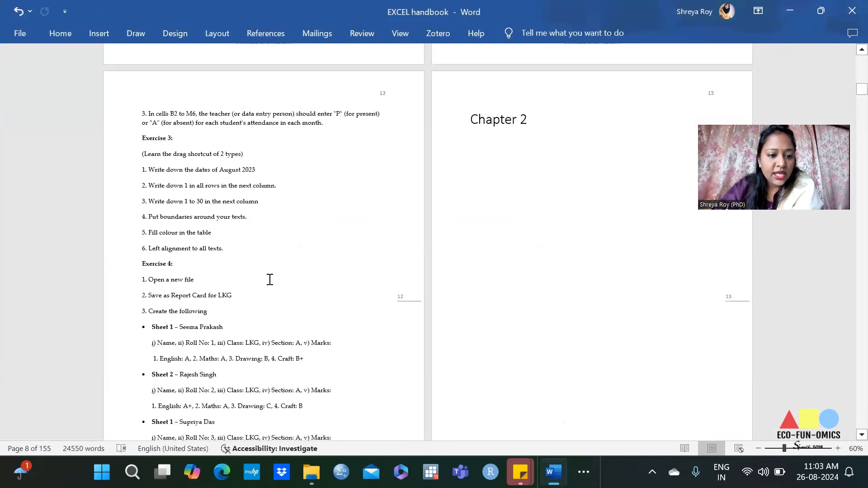
scroll(306, 304, up, 10)
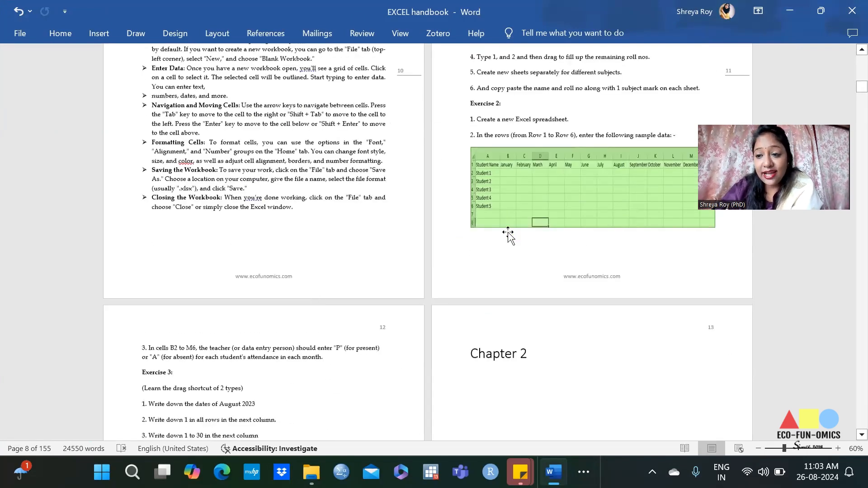
scroll(508, 235, up, 1)
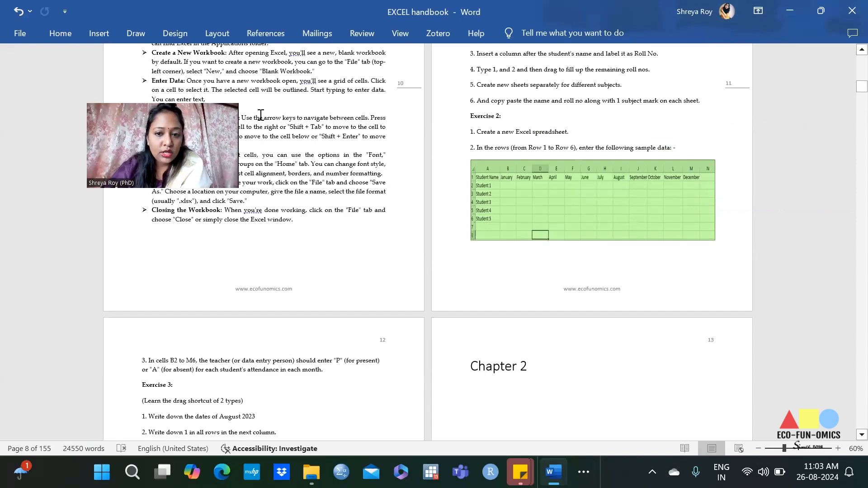
scroll(261, 114, down, 5)
scroll(212, 319, down, 3)
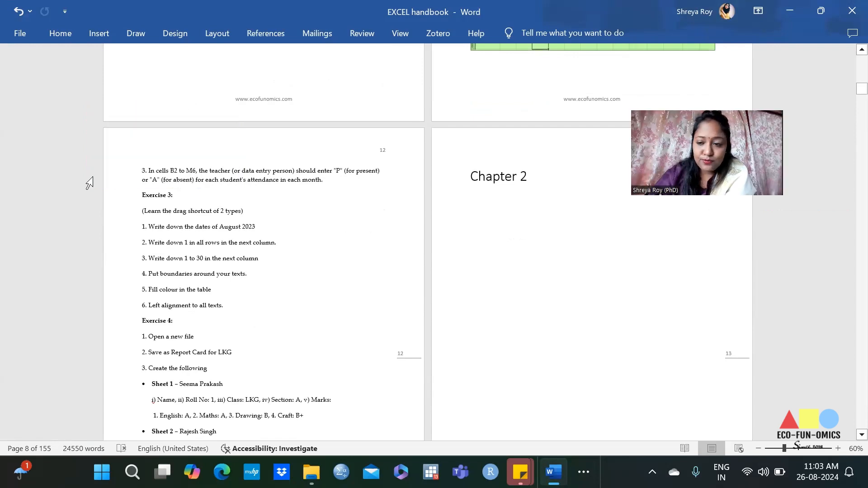
Step: Read through the tasks of Exercise 3 and Exercise 4 on page 12 of the handbook
drag(143, 195, 222, 242)
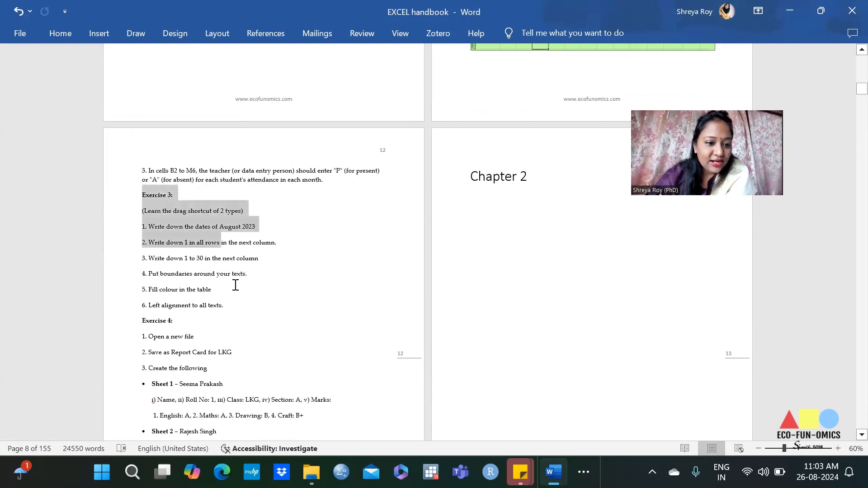
drag(235, 271, 240, 314)
click(205, 351)
scroll(206, 351, down, 2)
scroll(206, 351, down, 3)
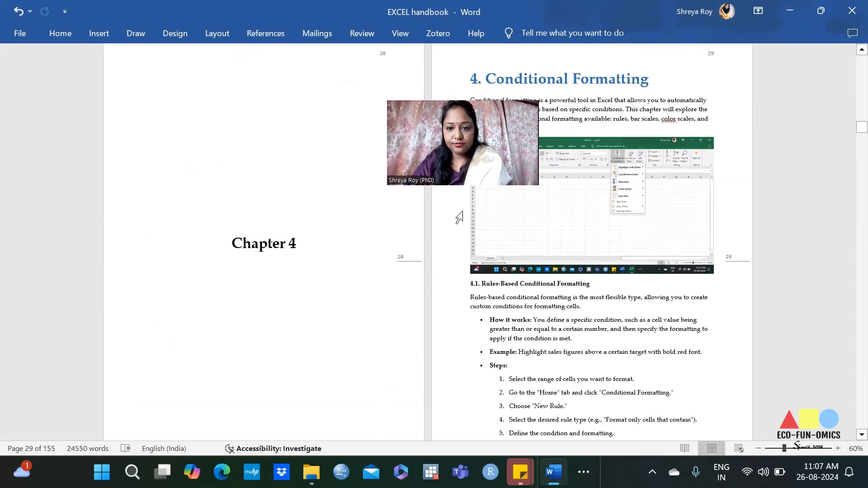
Step: Return to the handbook's preface and browse through Chapter 1 up to the start of the Conditional Formatting chapter
drag(861, 128, 850, 81)
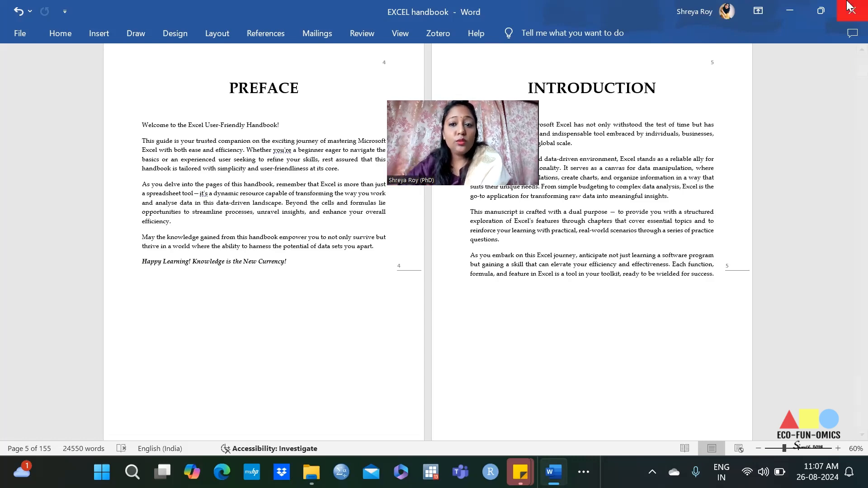
scroll(375, 253, down, 5)
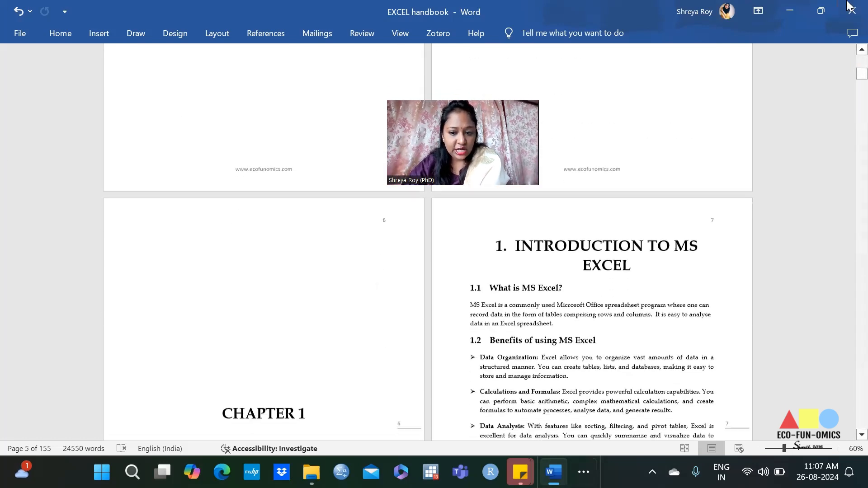
drag(850, 77, 849, 130)
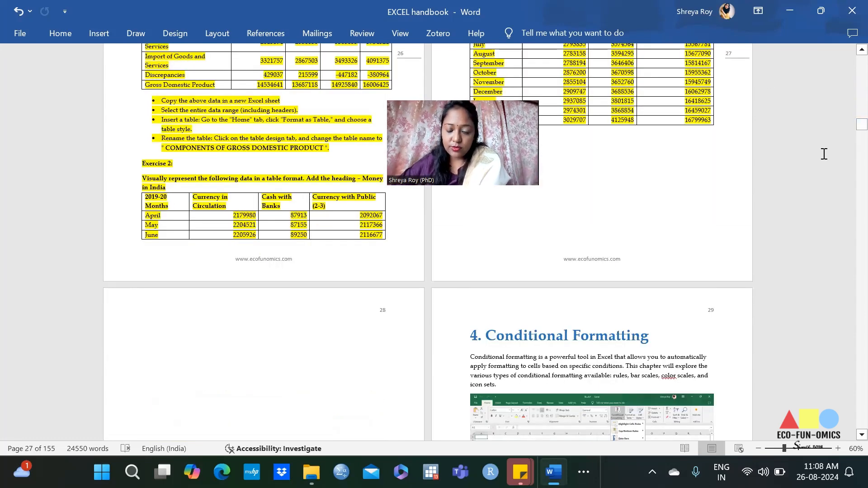